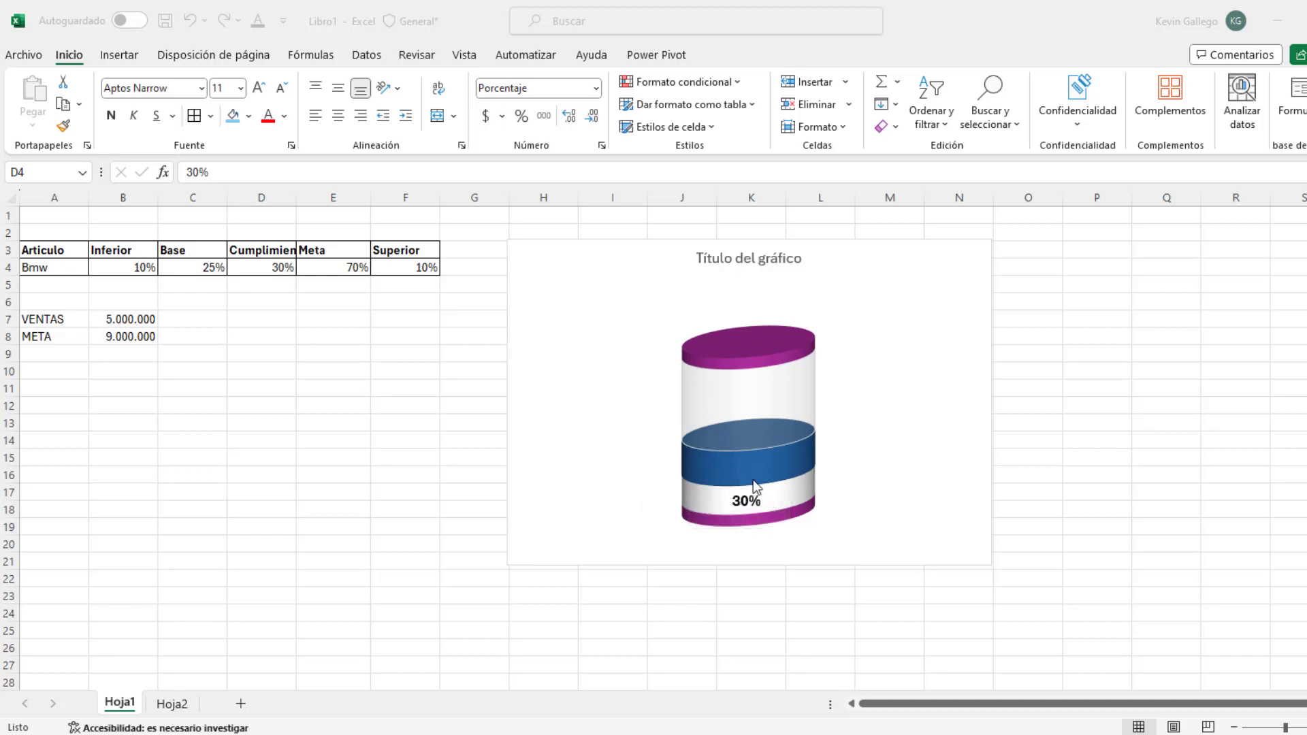
# Try Cumplimiento values of 50%, 10% and 100% in cell D4 of Hoja1 to test the cylinder chart.
pyautogui.click(250, 268)
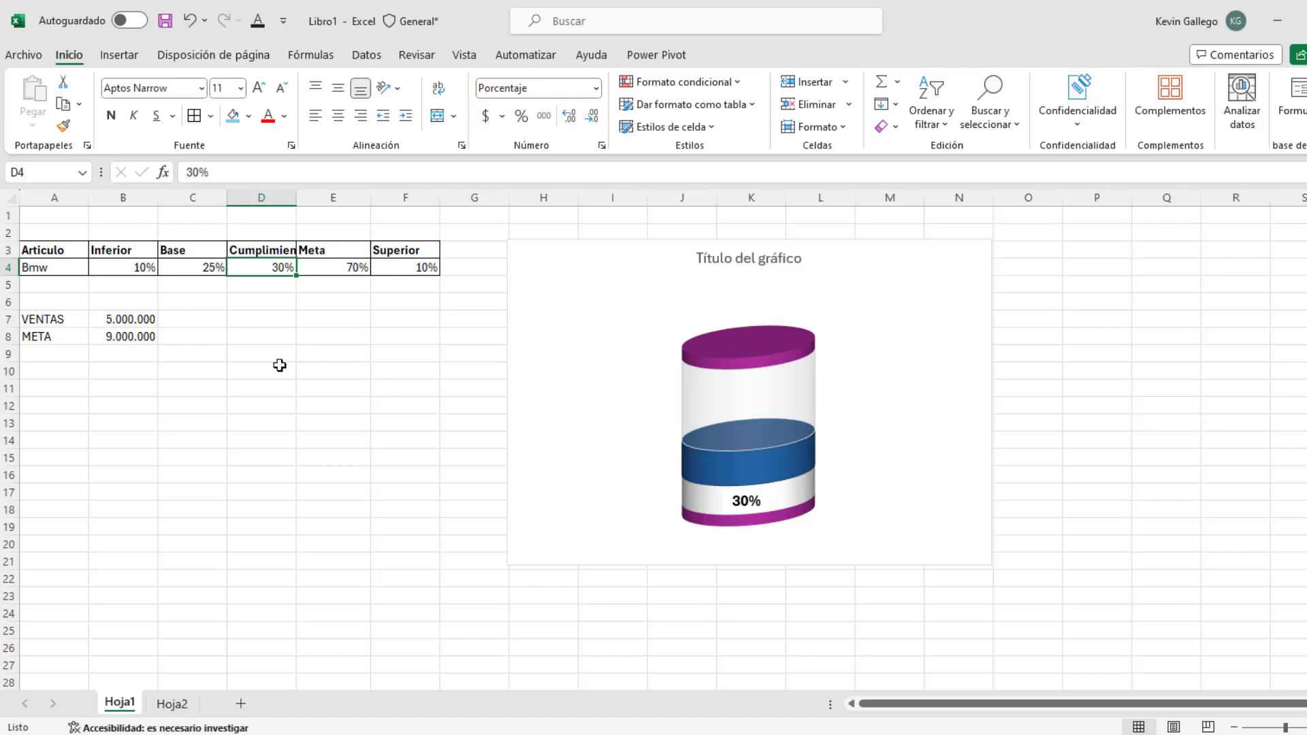
pyautogui.write('50')
pyautogui.press('Return')
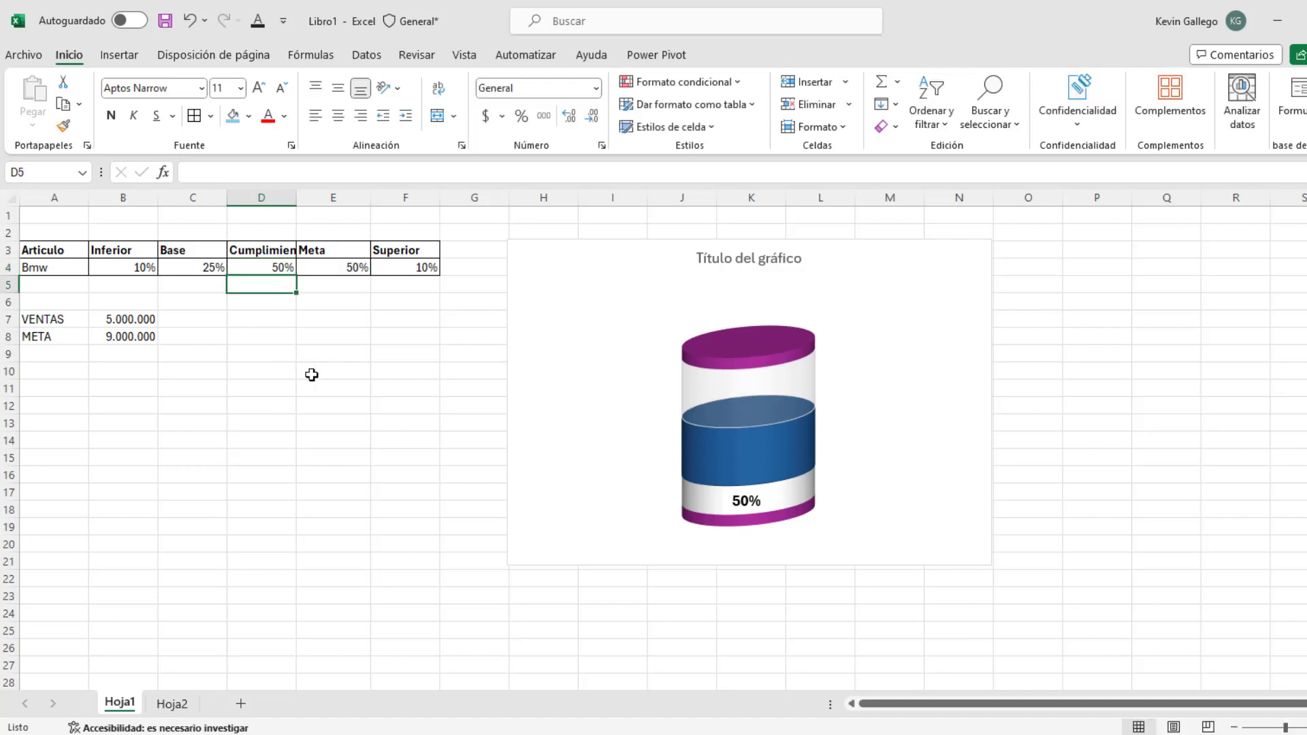
pyautogui.click(260, 267)
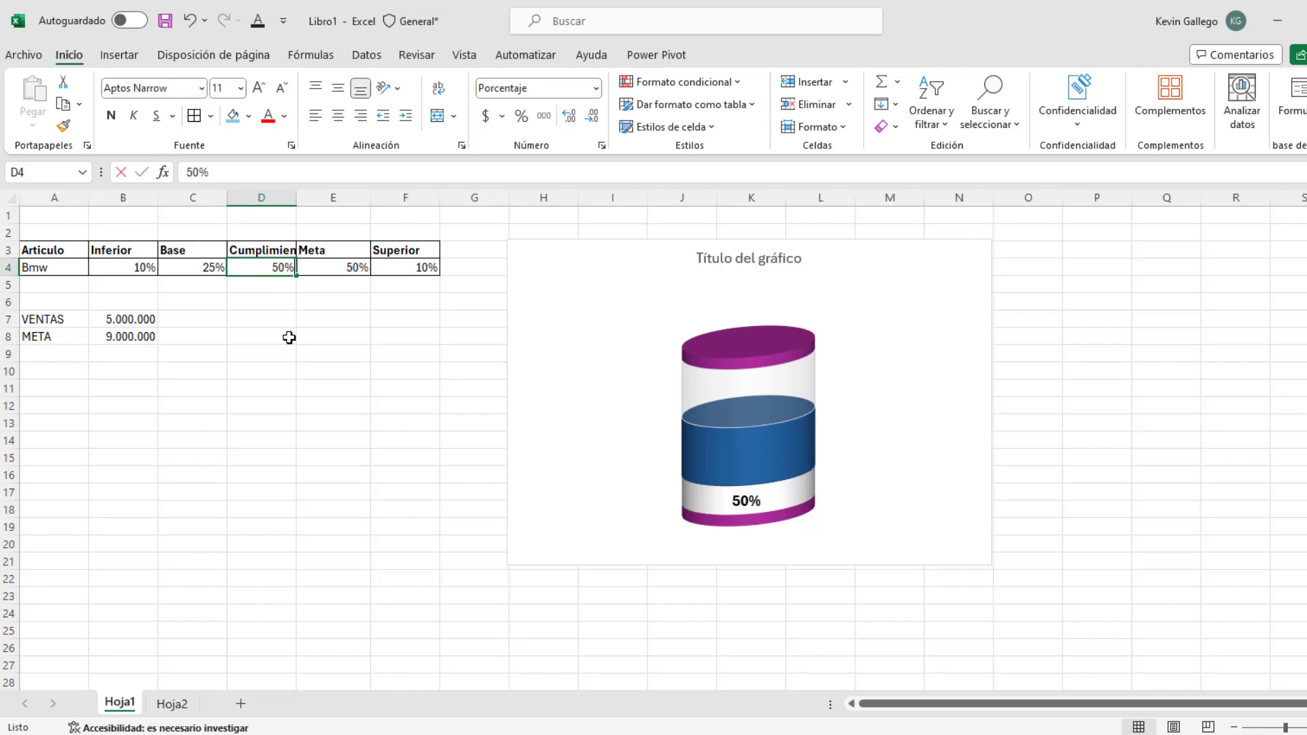
pyautogui.write('10')
pyautogui.press('Return')
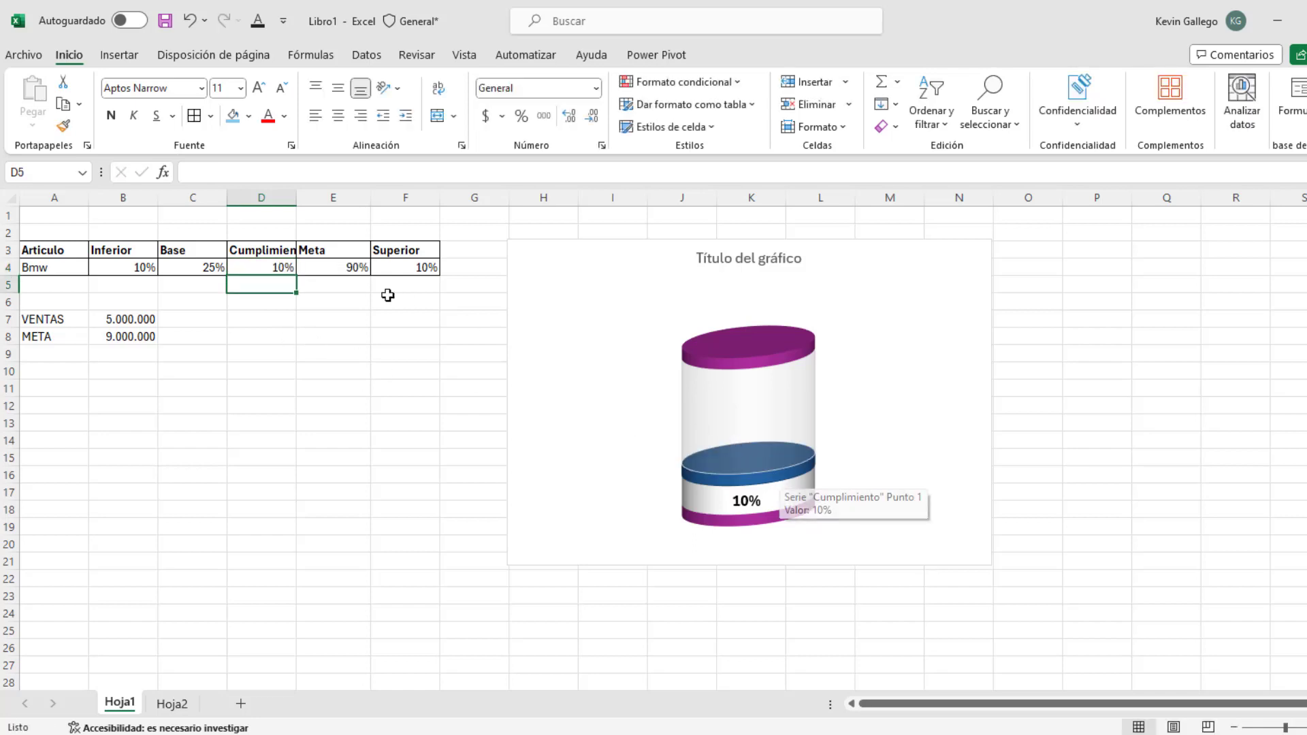
pyautogui.click(269, 264)
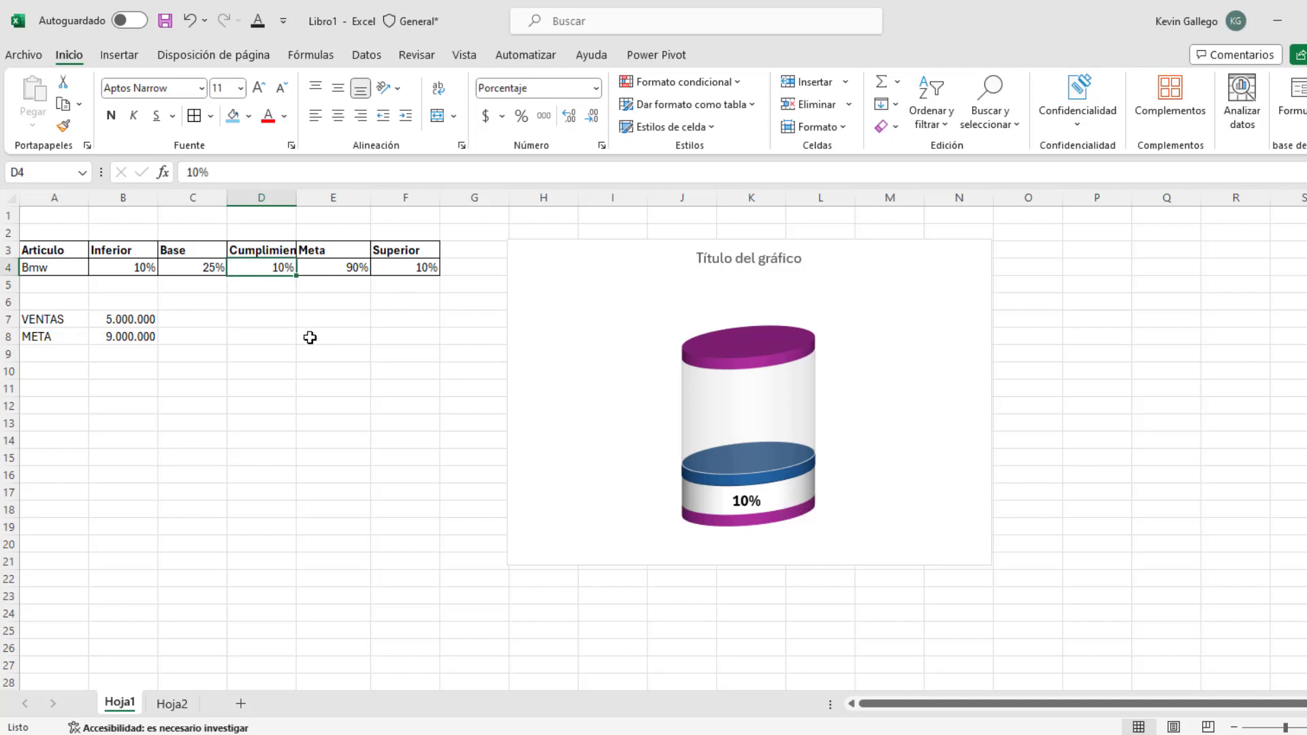
pyautogui.write('100')
pyautogui.press('Return')
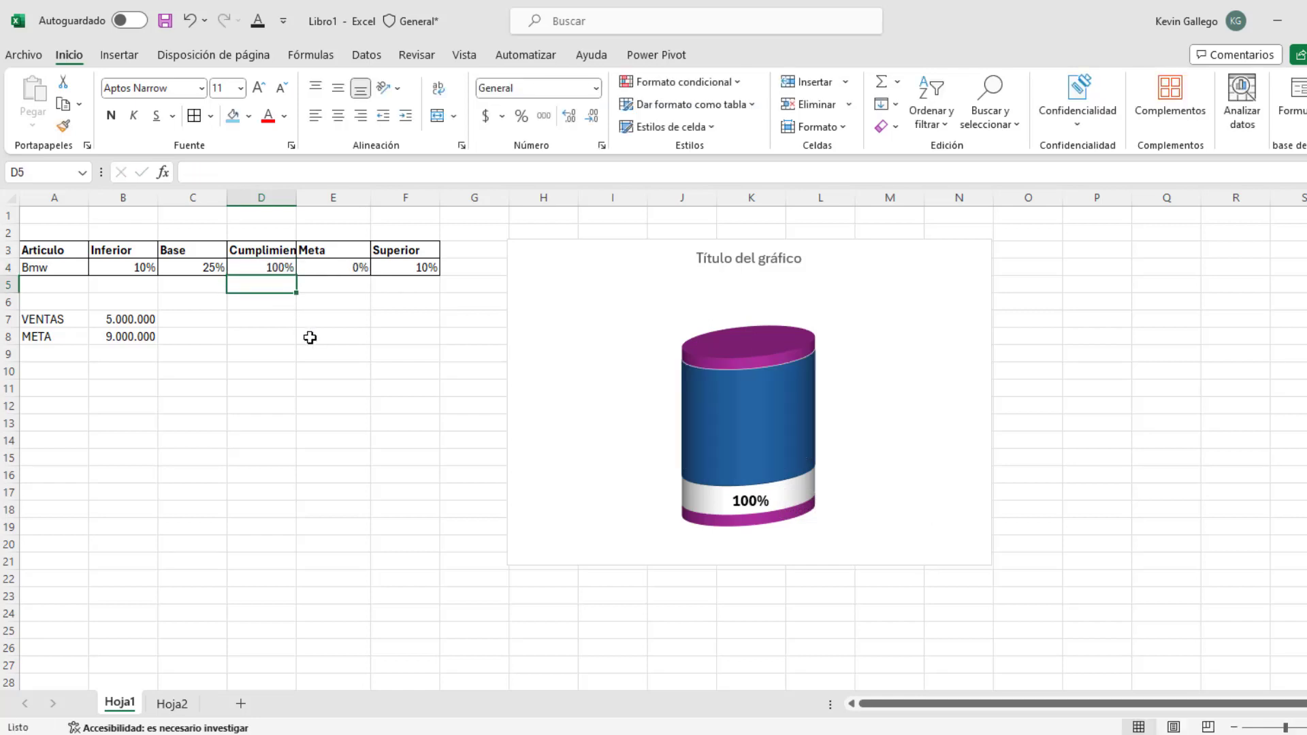
# Set the Cumplimiento value in cell D4 of Hoja1 to 70%.
pyautogui.click(262, 270)
pyautogui.write('70')
pyautogui.press('Return')
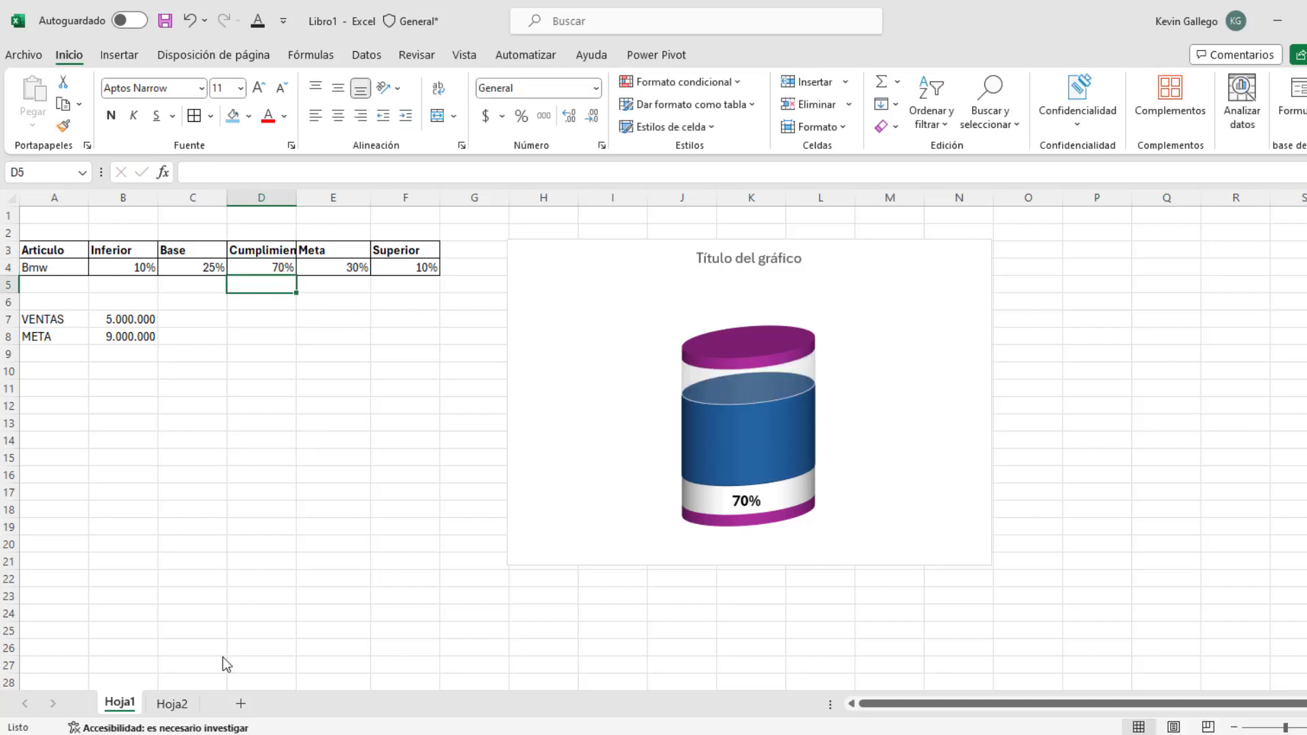
# On sheet Hoja2, enter 10% under both Inferior (C9) and Superior (G9).
pyautogui.click(183, 704)
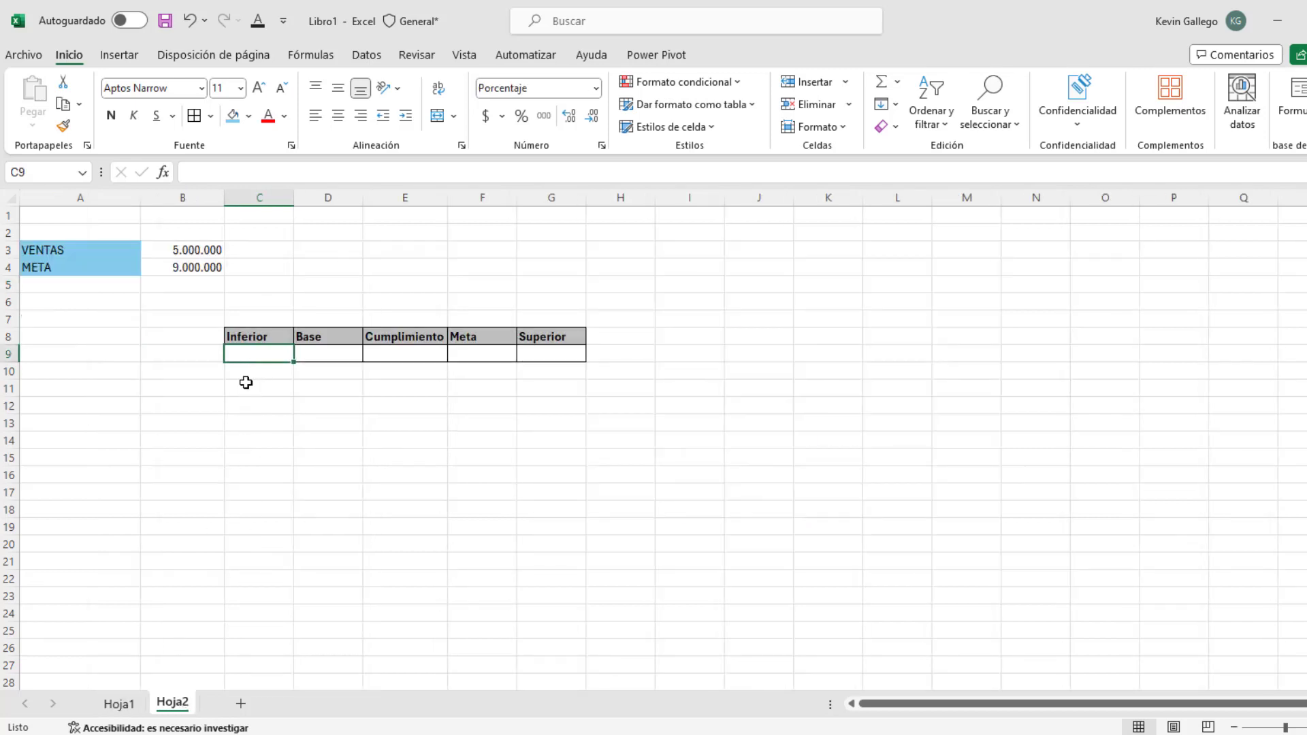
pyautogui.write('10')
pyautogui.press('Return')
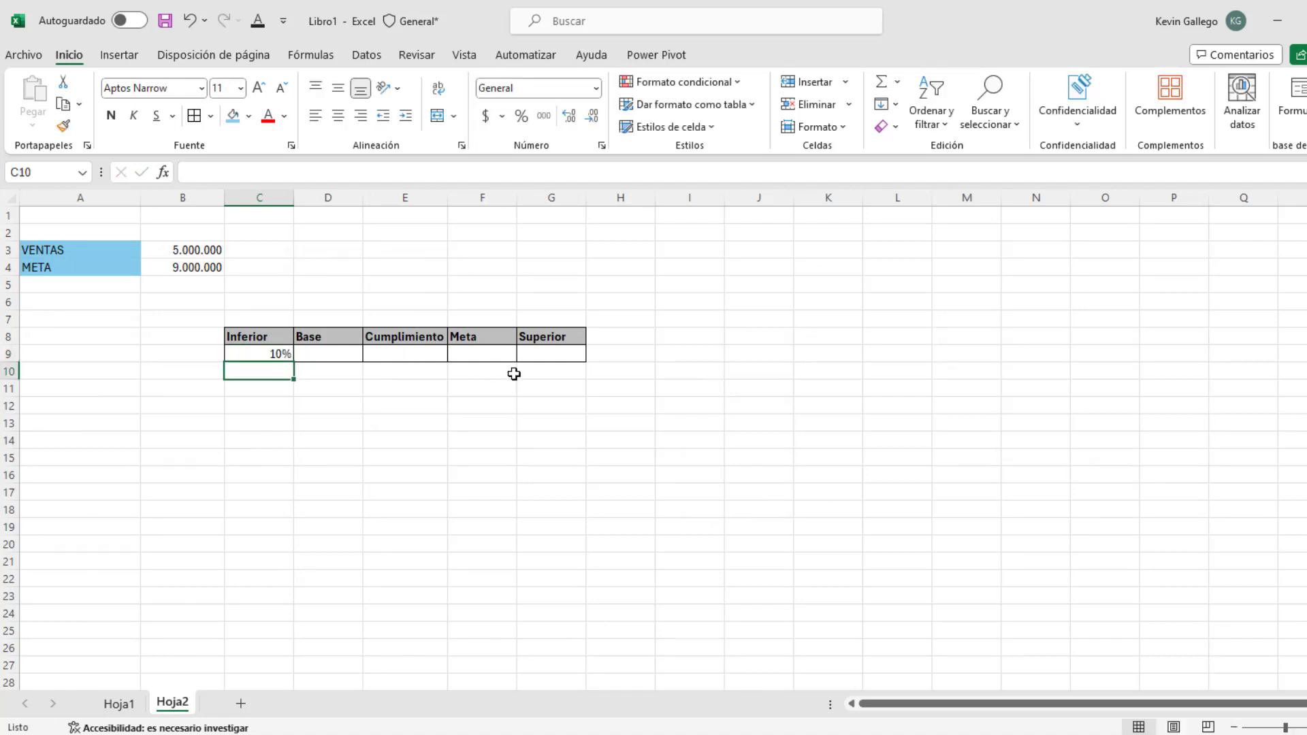
pyautogui.click(536, 363)
pyautogui.click(543, 354)
pyautogui.write('10')
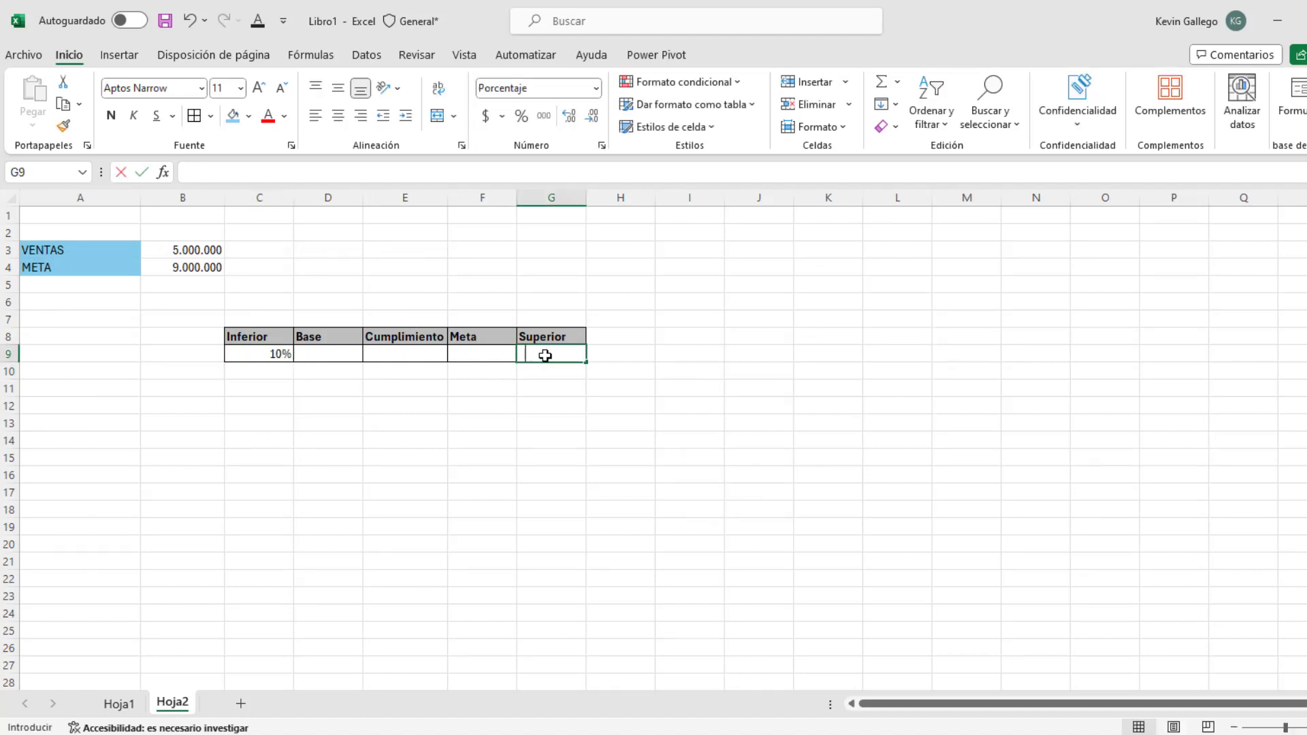
pyautogui.press('Return')
# Check the Superior and Inferior series in the Hoja1 chart and enter 30% under Base in cell D9 of Hoja2.
pyautogui.click(119, 704)
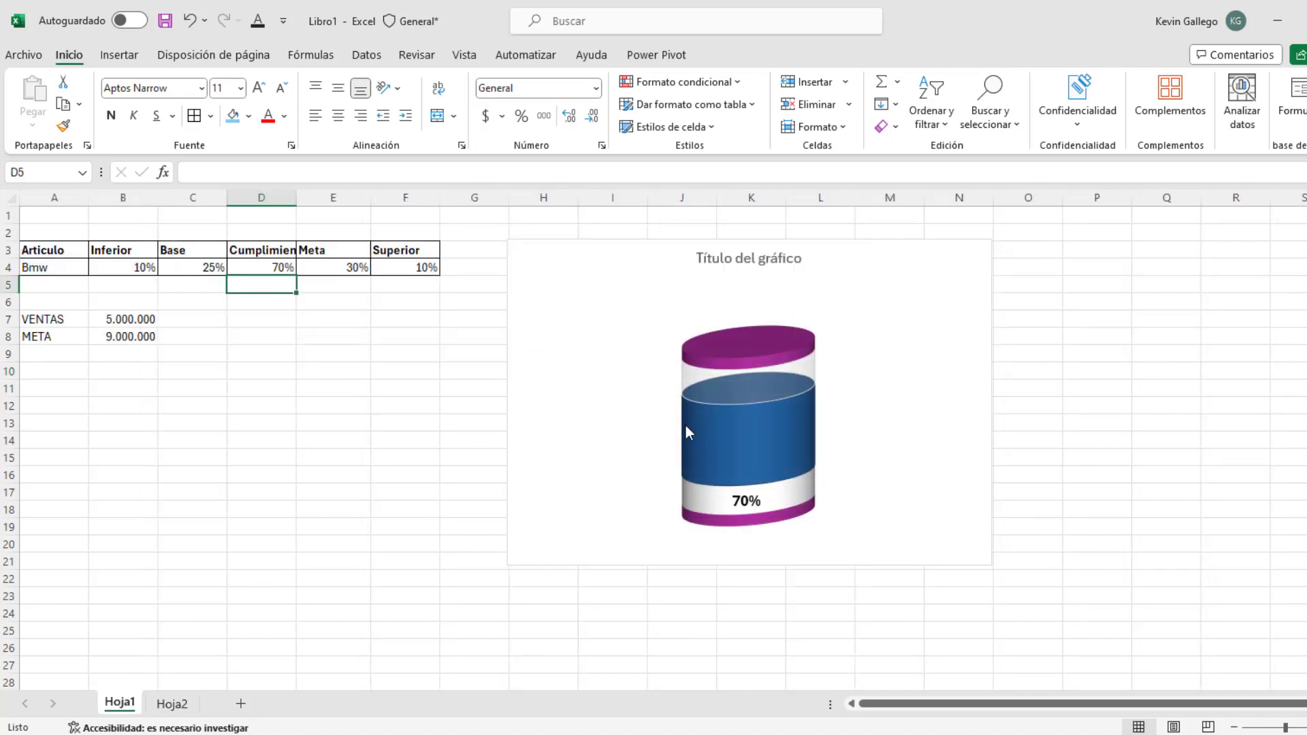
pyautogui.moveTo(753, 349)
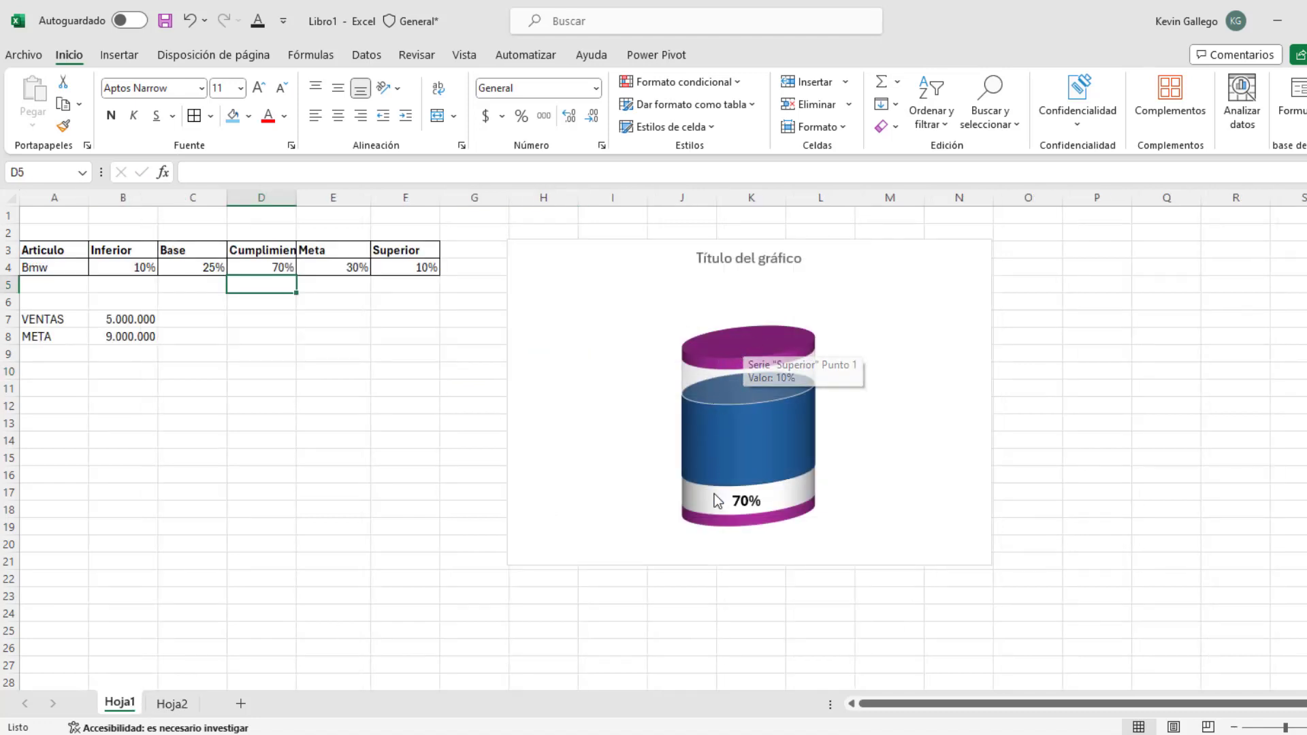
pyautogui.moveTo(763, 519)
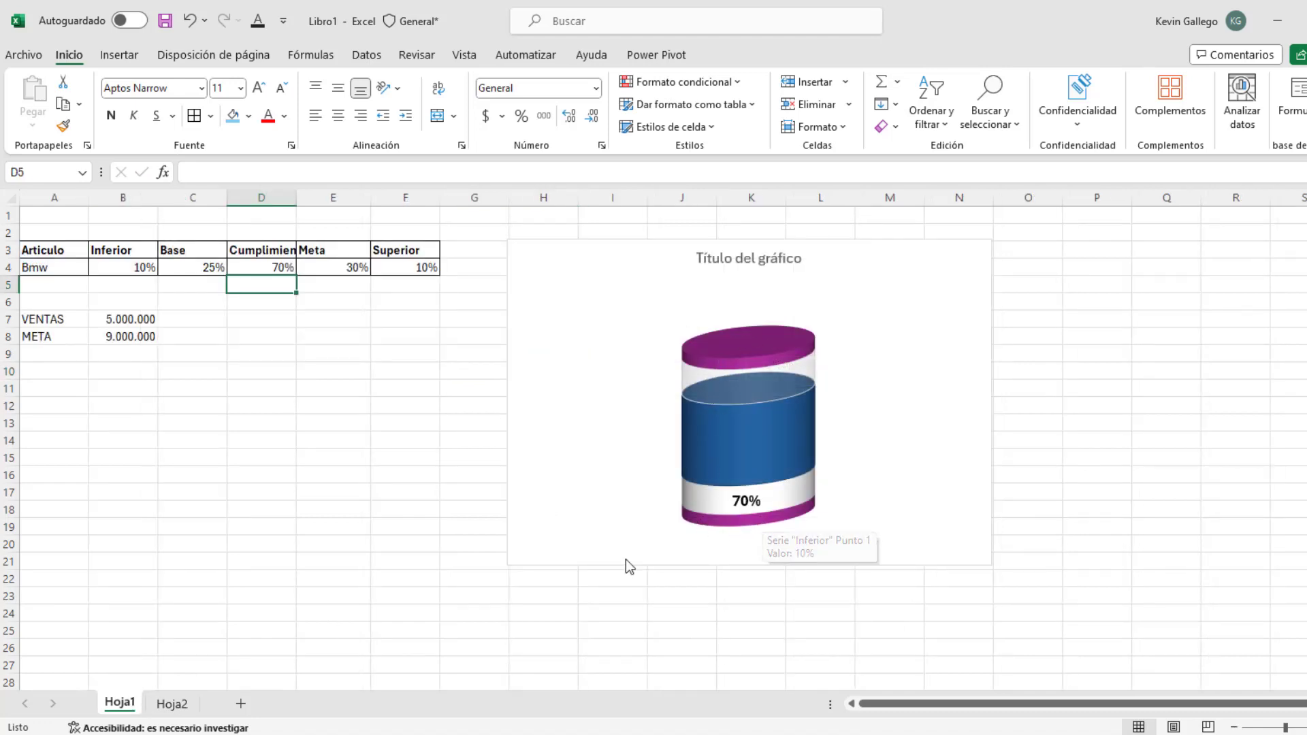
pyautogui.click(172, 703)
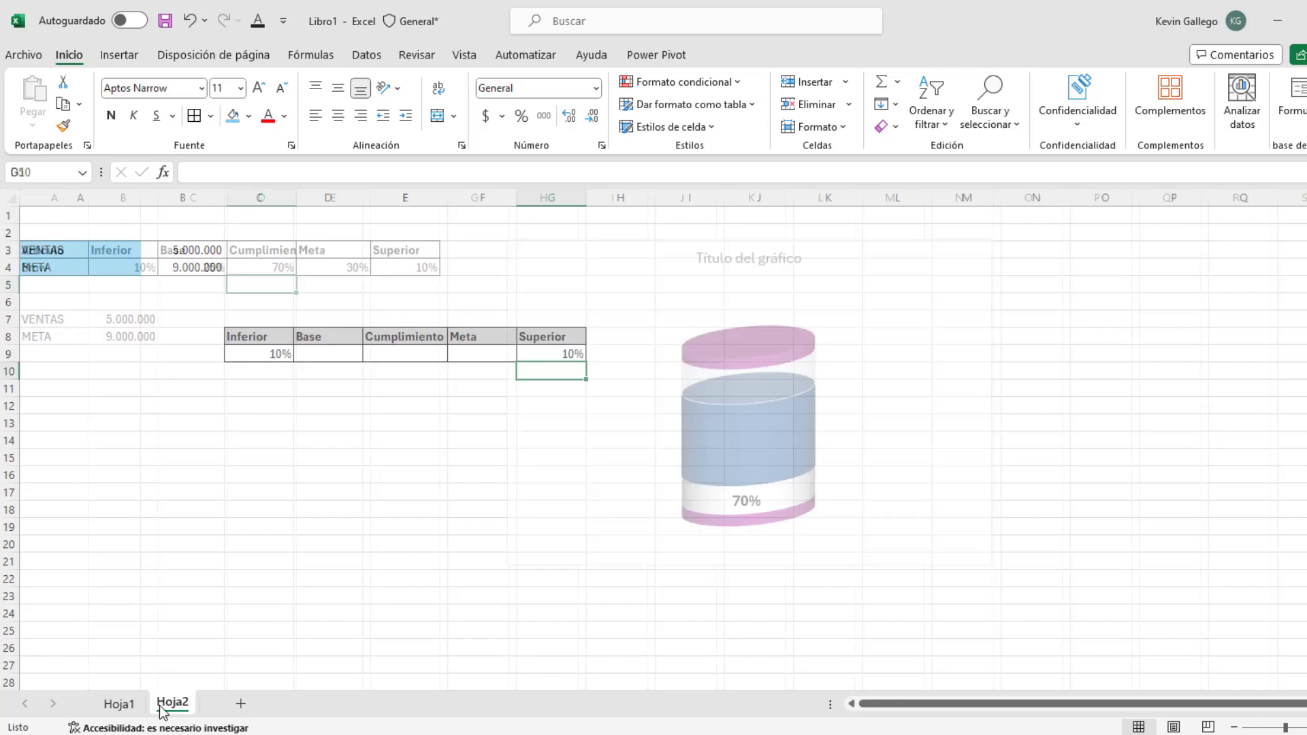
pyautogui.click(339, 359)
pyautogui.write('30')
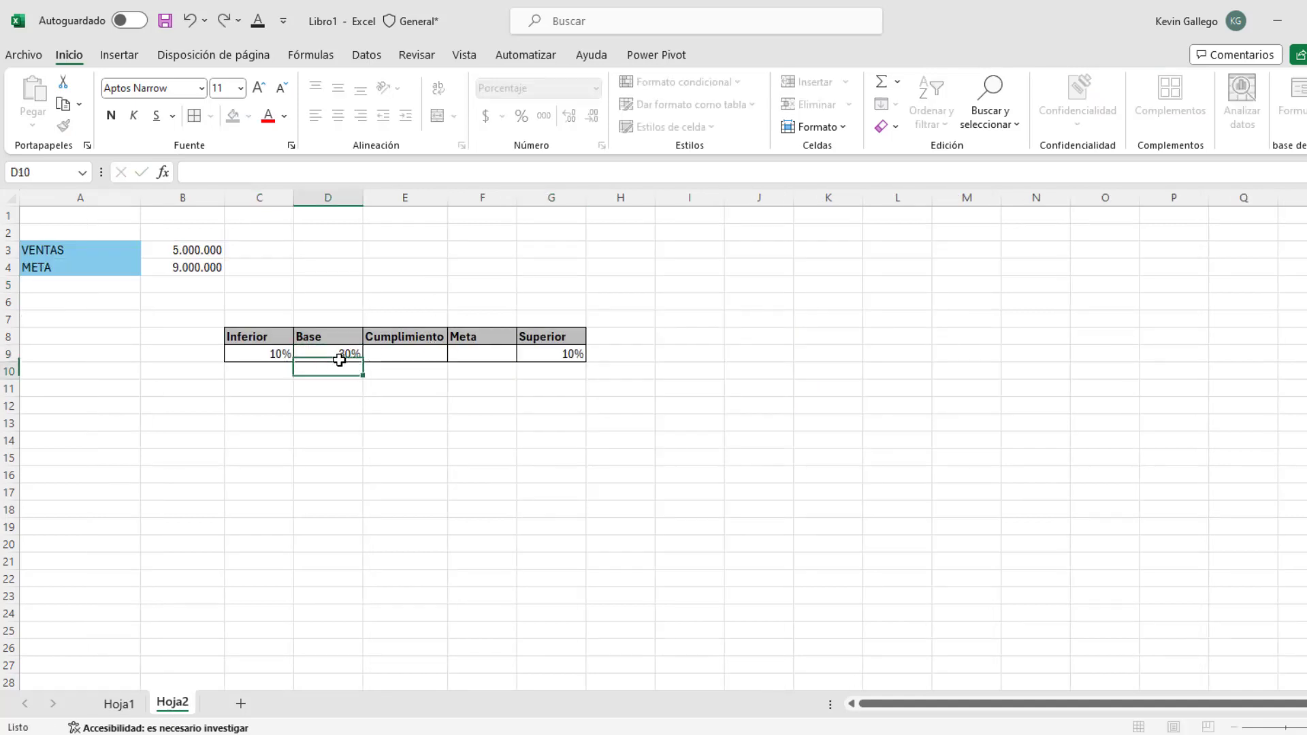
pyautogui.press('Return')
pyautogui.click(328, 359)
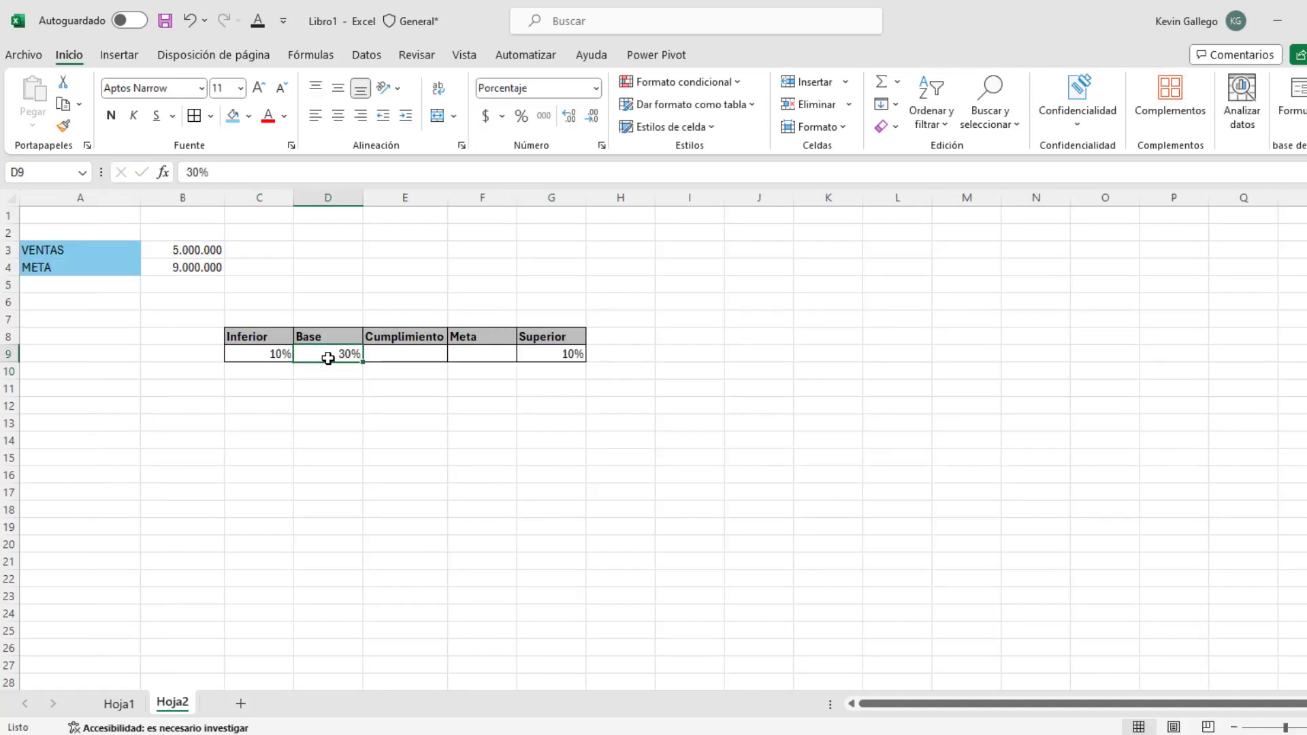
# Review the finished chart on Hoja1, then the empty Cumplimiento and Meta cells and the VENTAS and META amounts on Hoja2.
pyautogui.click(136, 706)
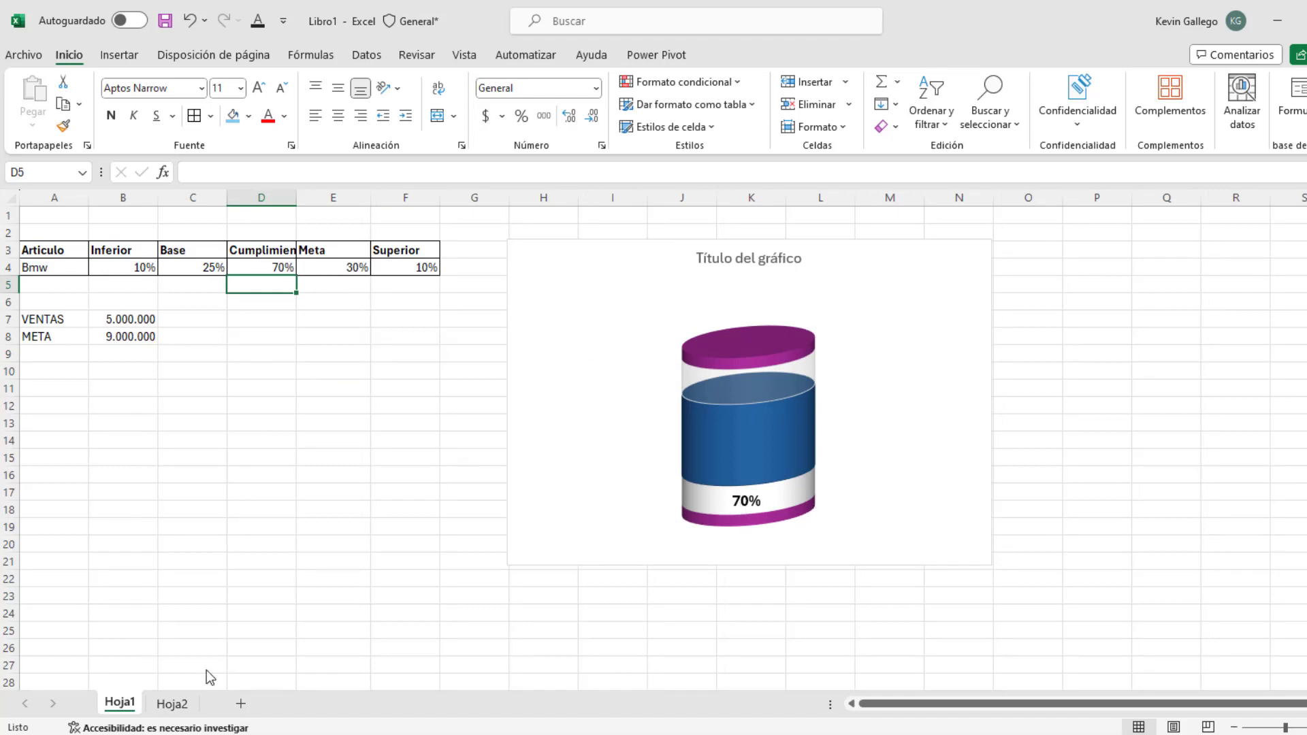
pyautogui.click(176, 705)
pyautogui.click(380, 354)
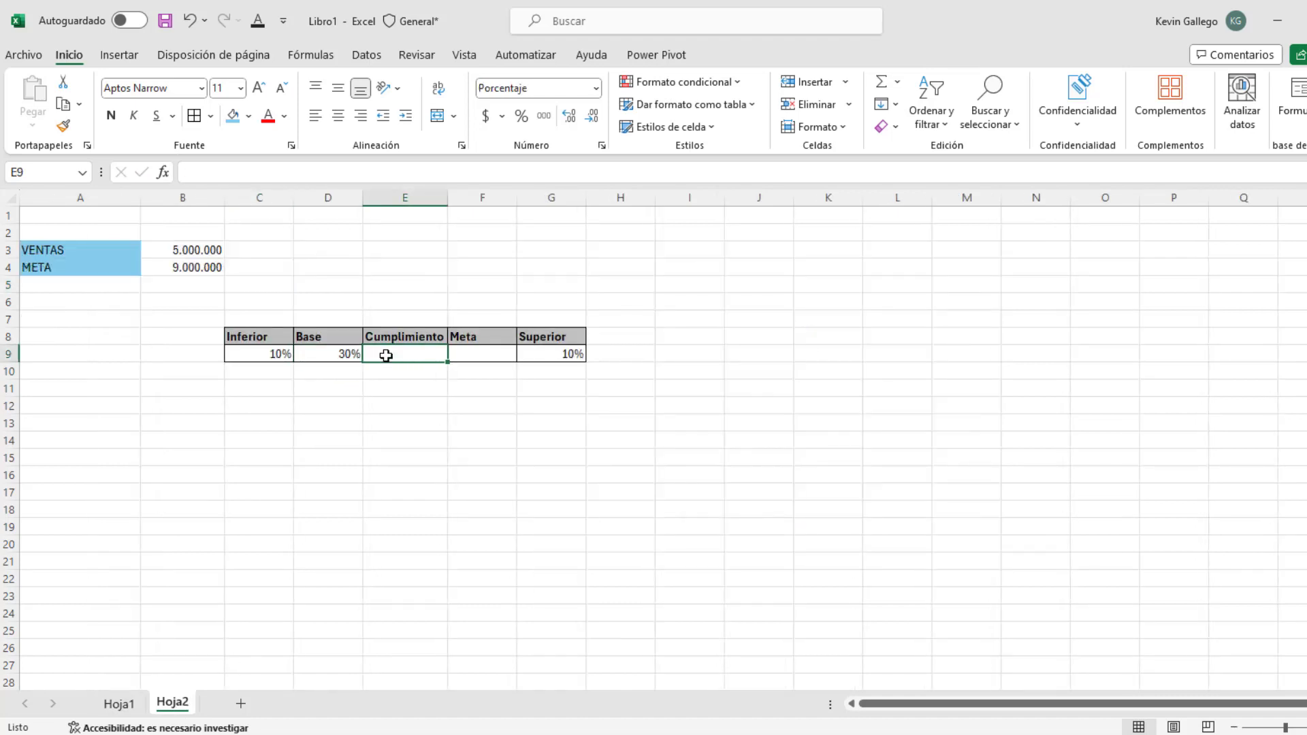
pyautogui.click(476, 353)
pyautogui.click(422, 353)
pyautogui.click(465, 358)
pyautogui.click(427, 357)
pyautogui.click(196, 249)
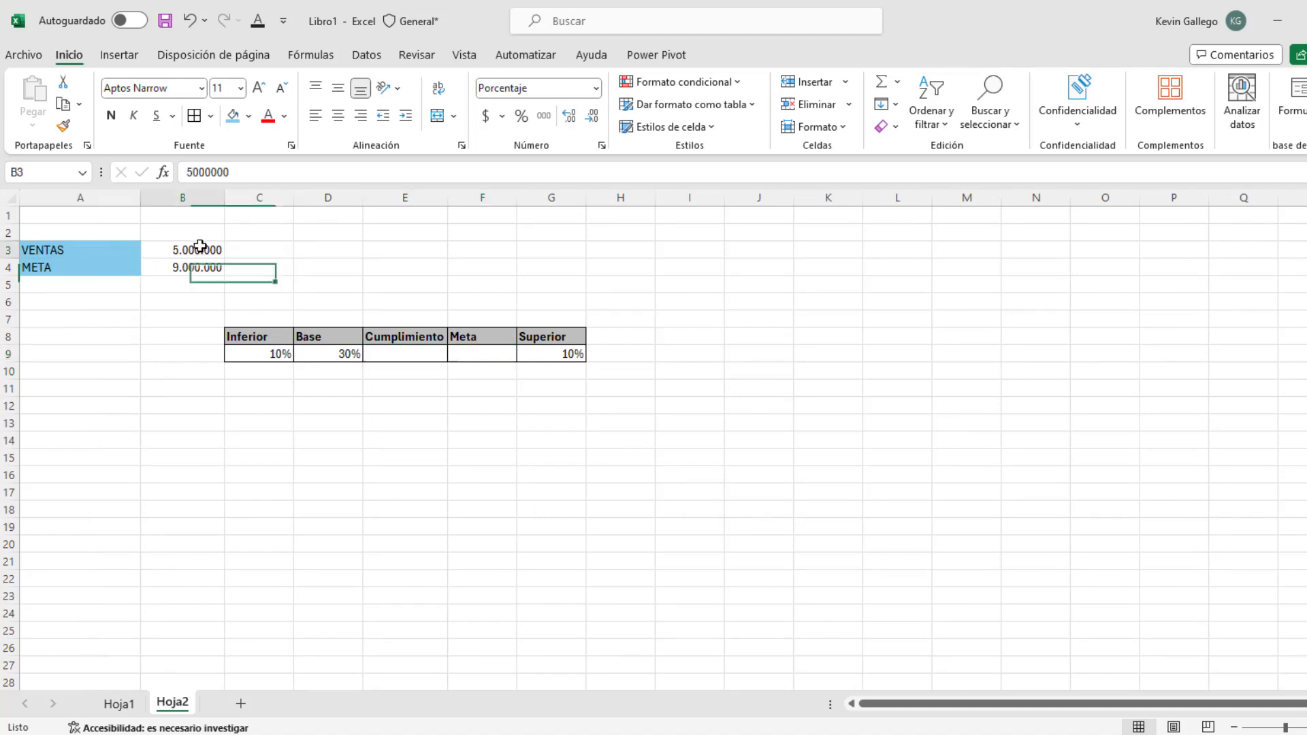
pyautogui.click(190, 266)
pyautogui.click(160, 250)
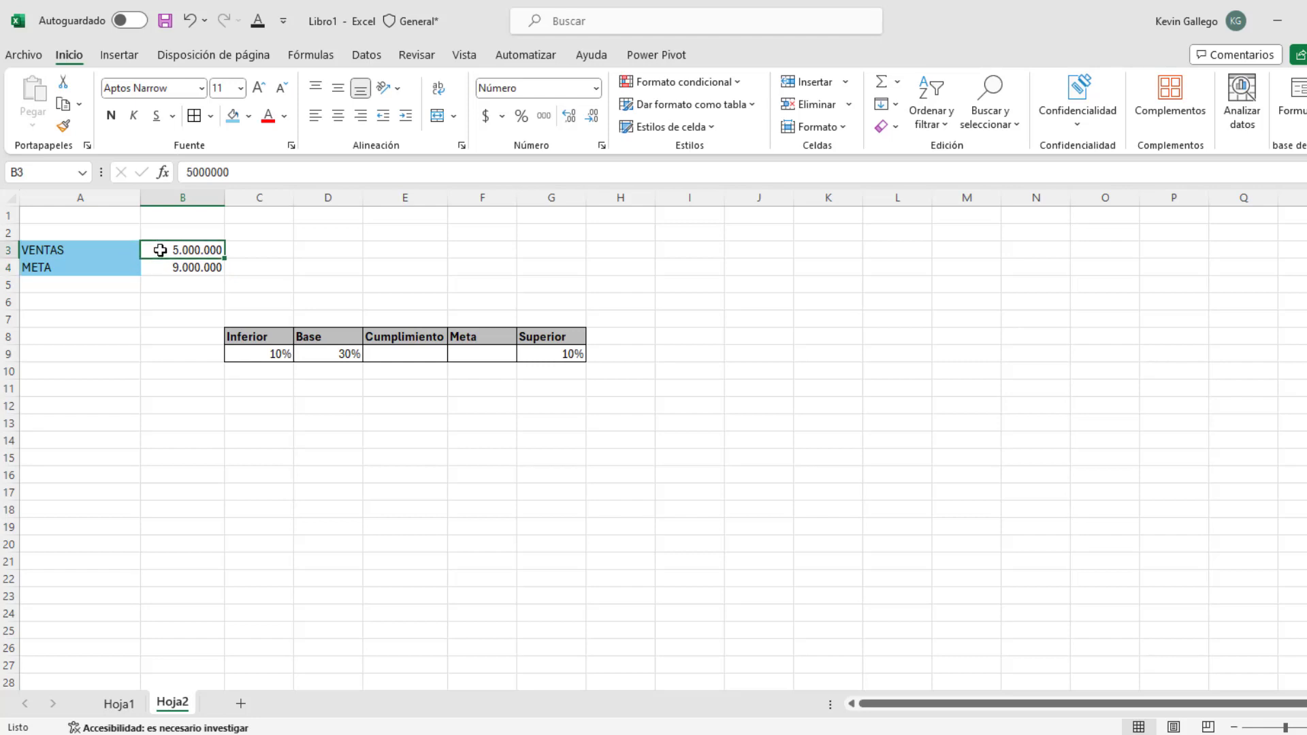
pyautogui.click(172, 269)
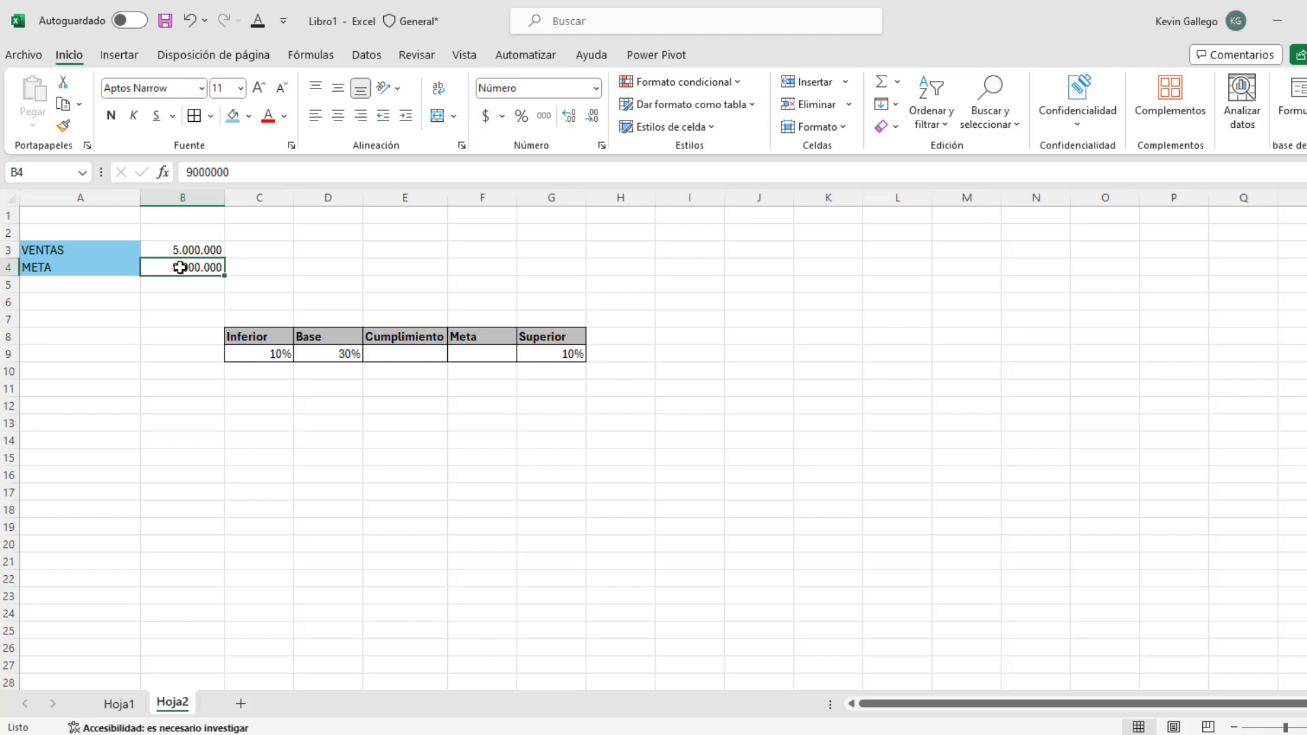
# Calculate Cumplimiento in cell E9 by dividing VENTAS by META with the formula =B3/B4.
pyautogui.click(410, 358)
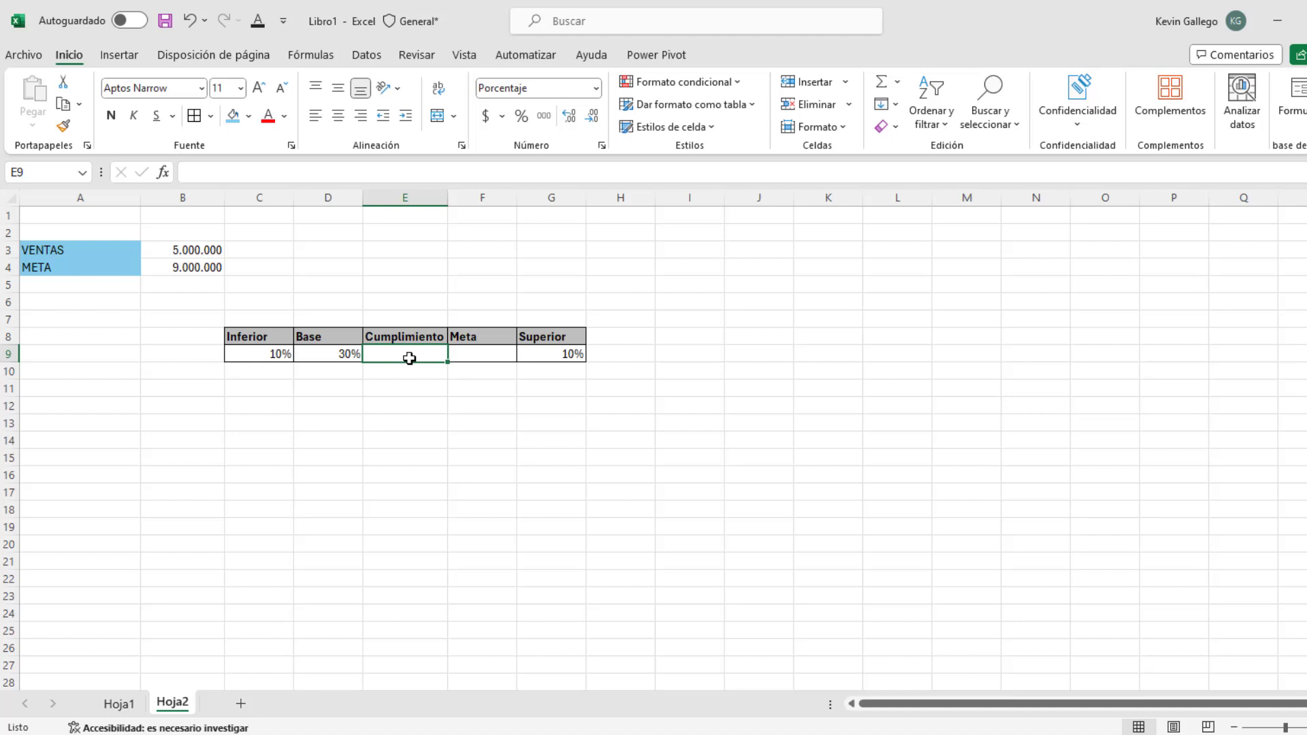
pyautogui.write('=')
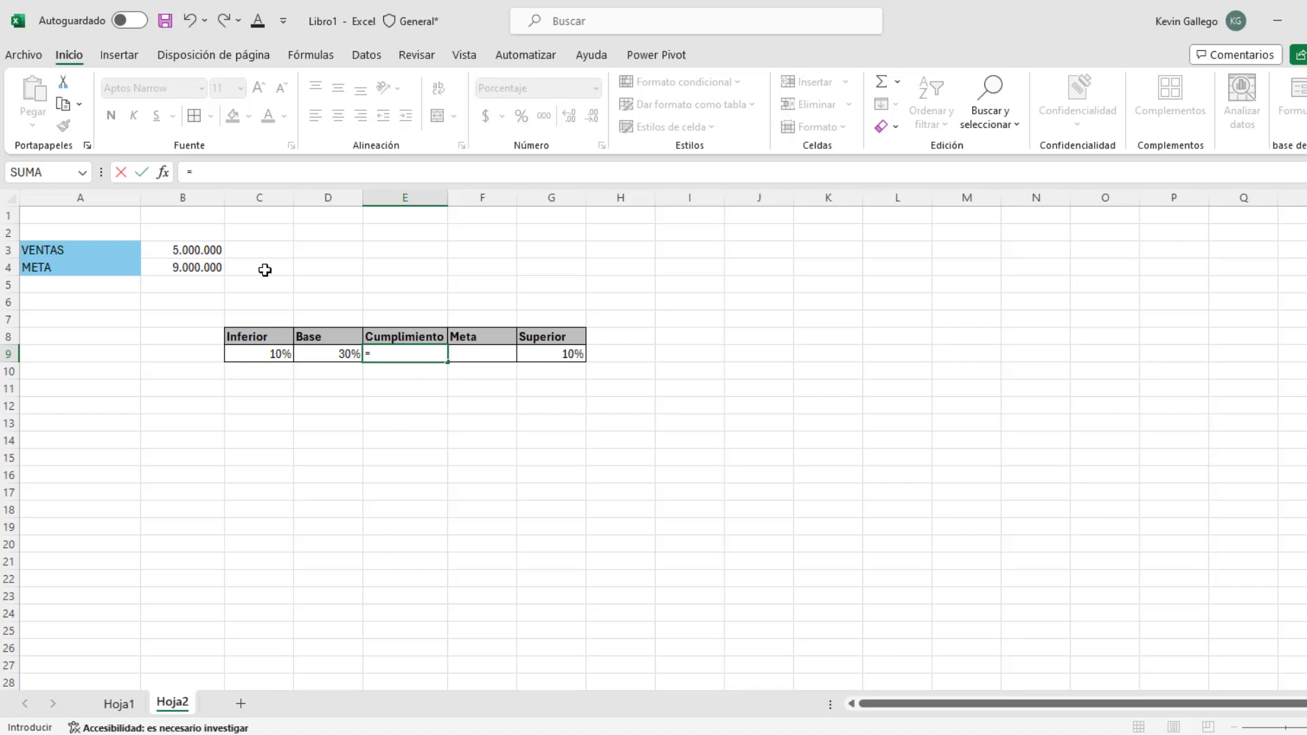
pyautogui.click(199, 251)
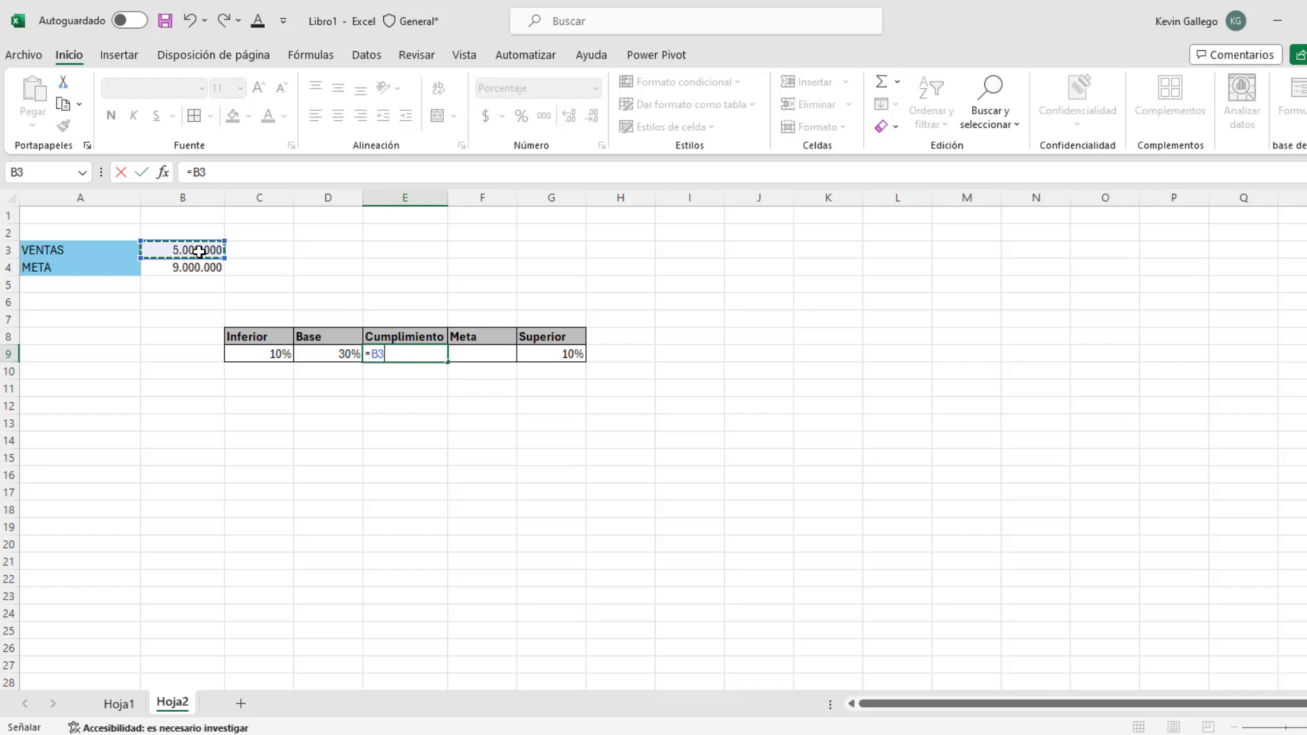
pyautogui.write('/')
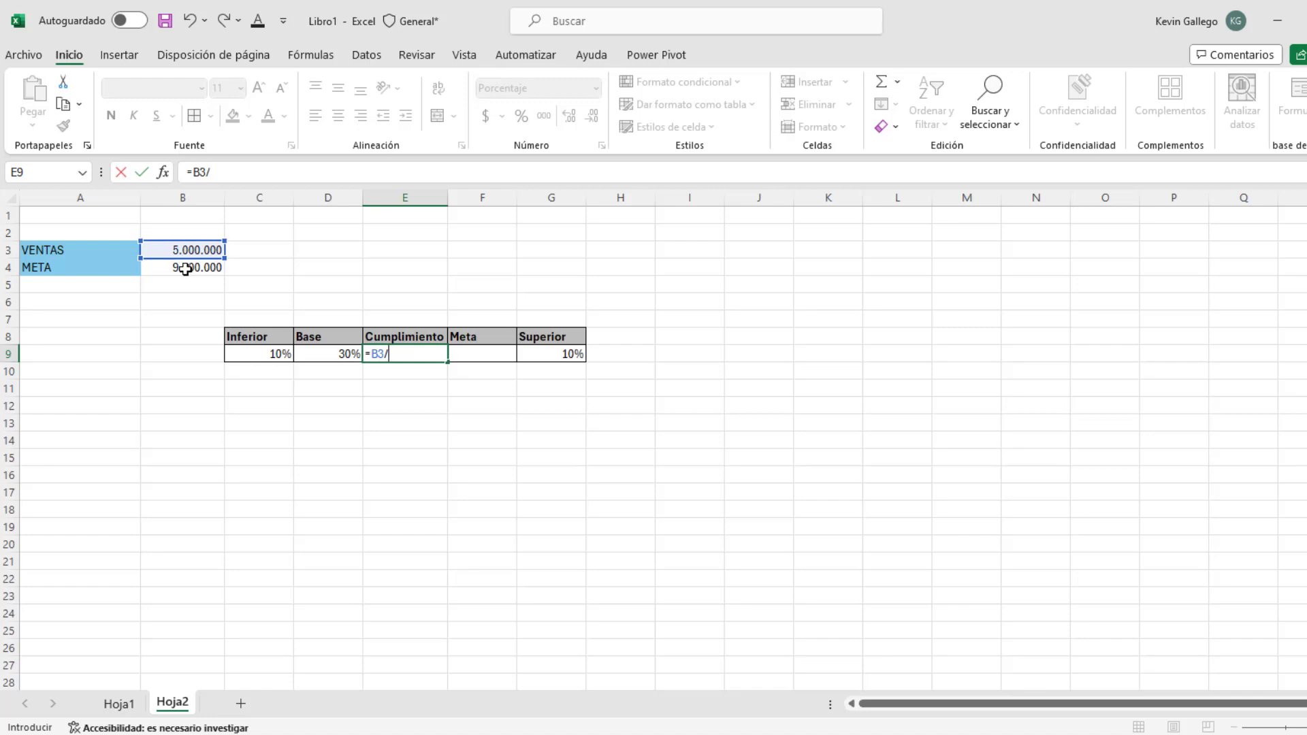
pyautogui.click(185, 270)
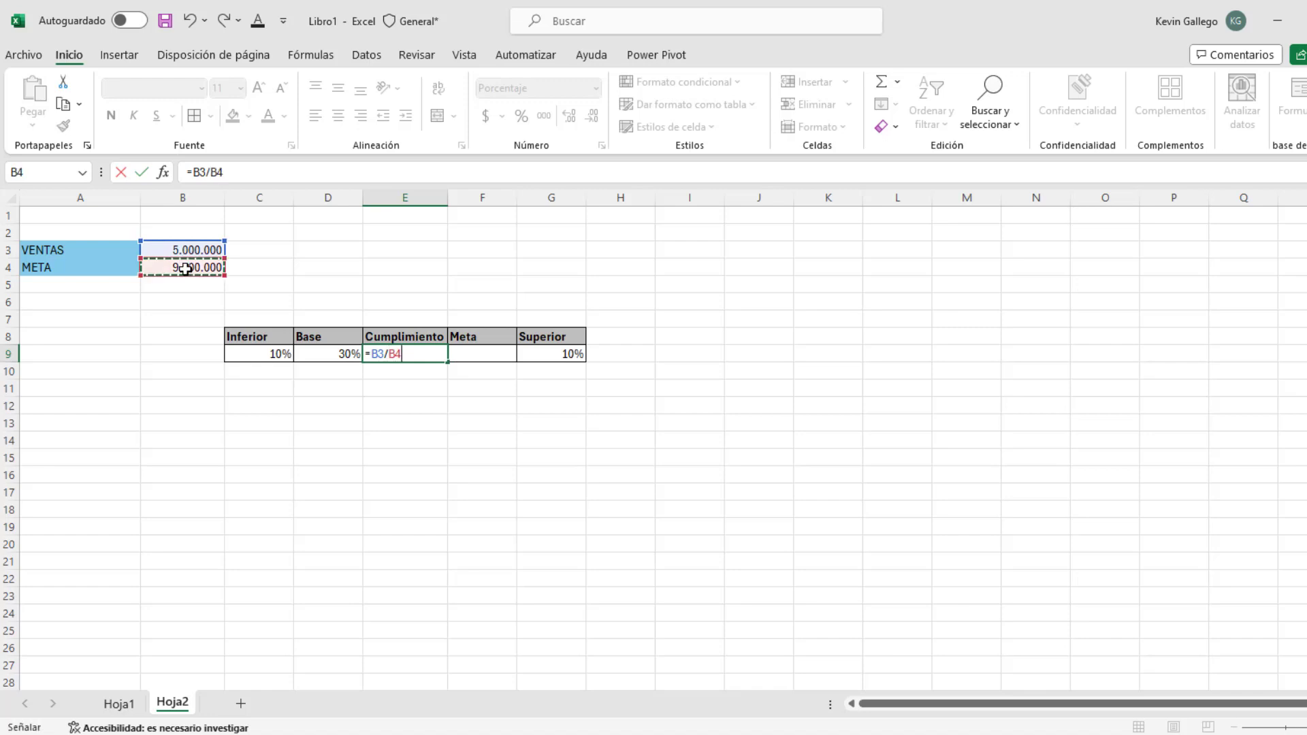
pyautogui.press('Return')
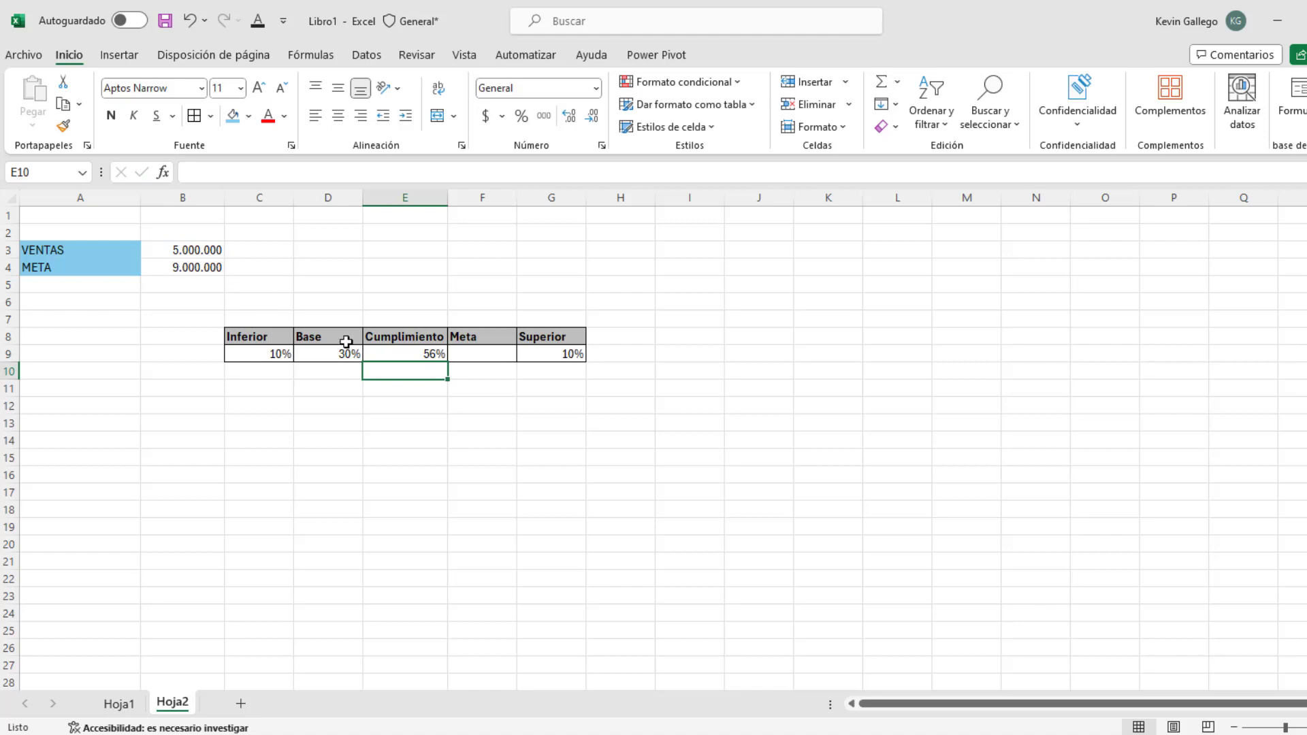
pyautogui.click(404, 359)
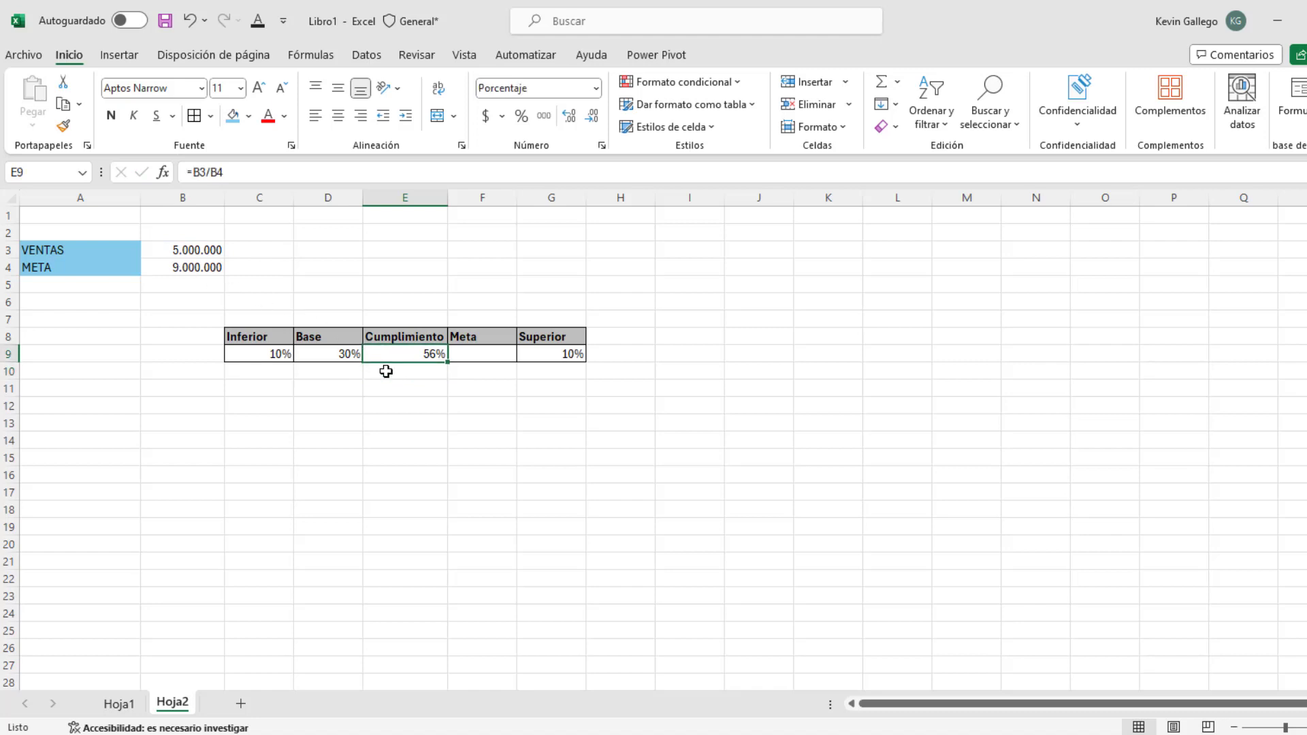
# Calculate the Meta remainder in cell F9 with the formula =1-E9.
pyautogui.click(476, 352)
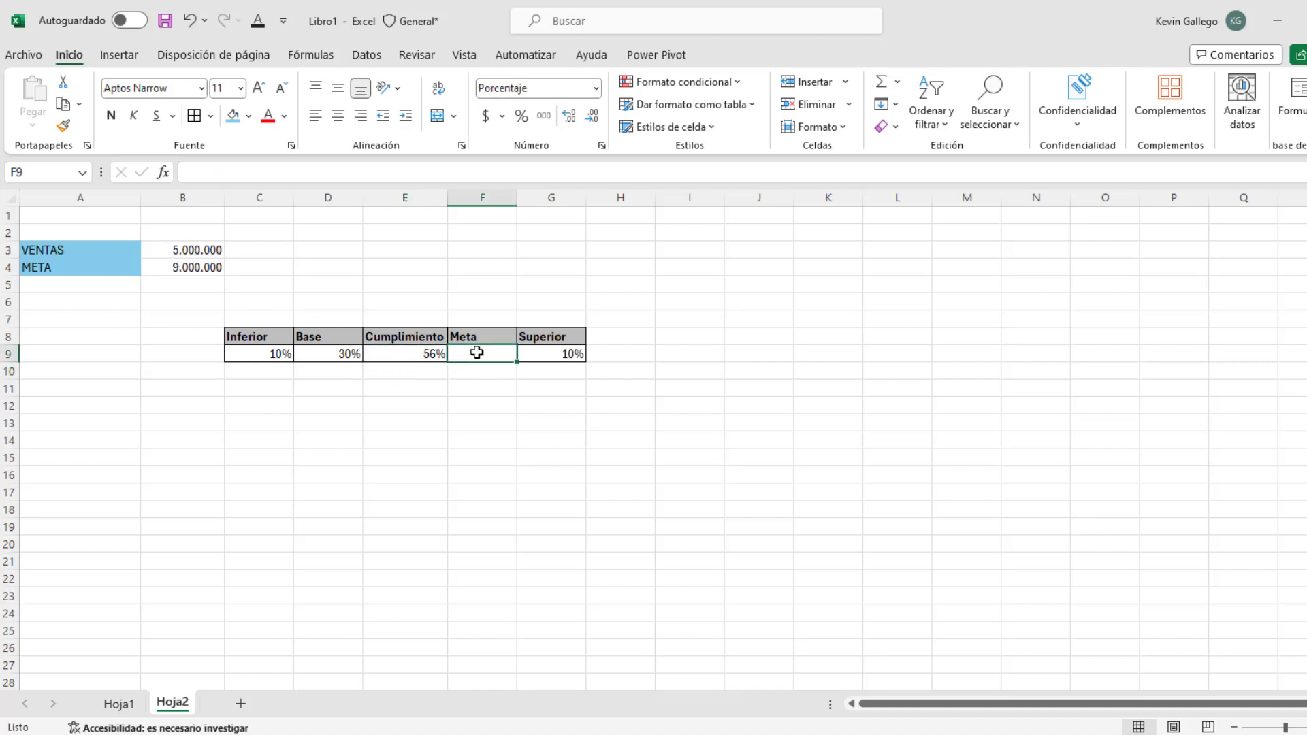
pyautogui.write('=')
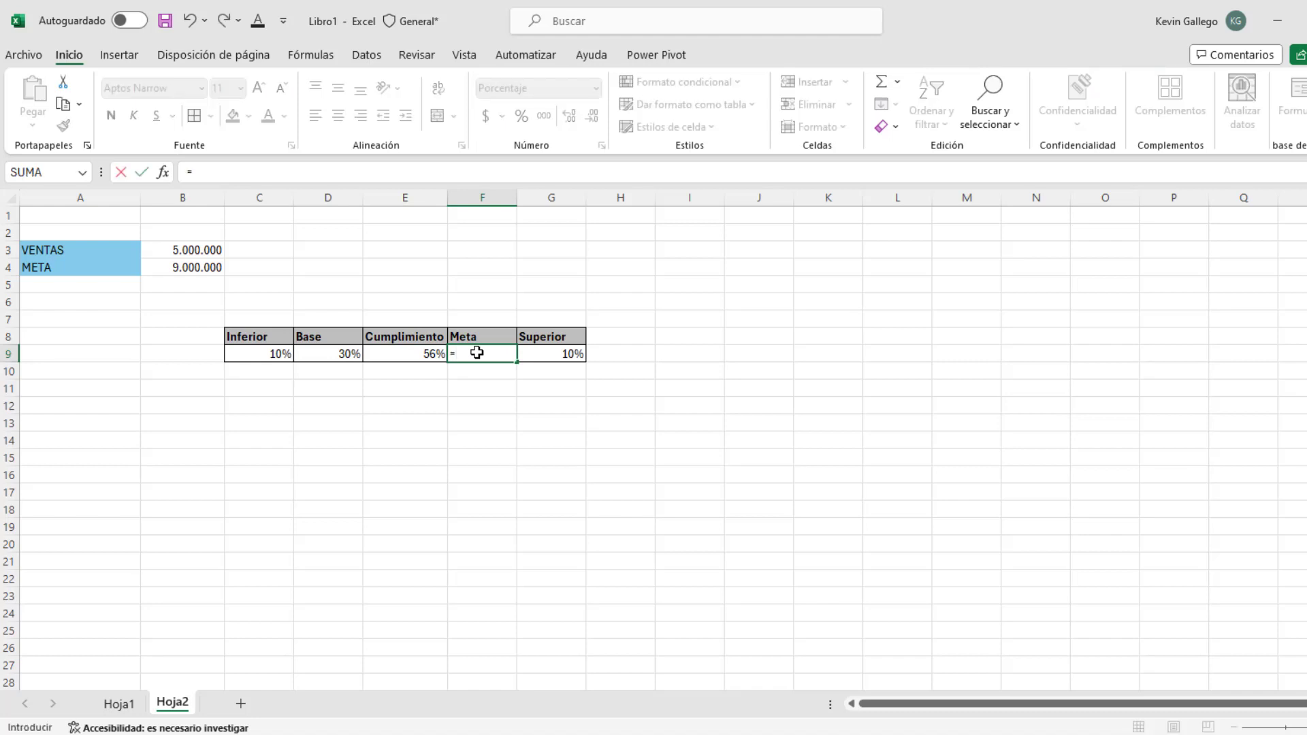
pyautogui.write('1-')
pyautogui.click(419, 354)
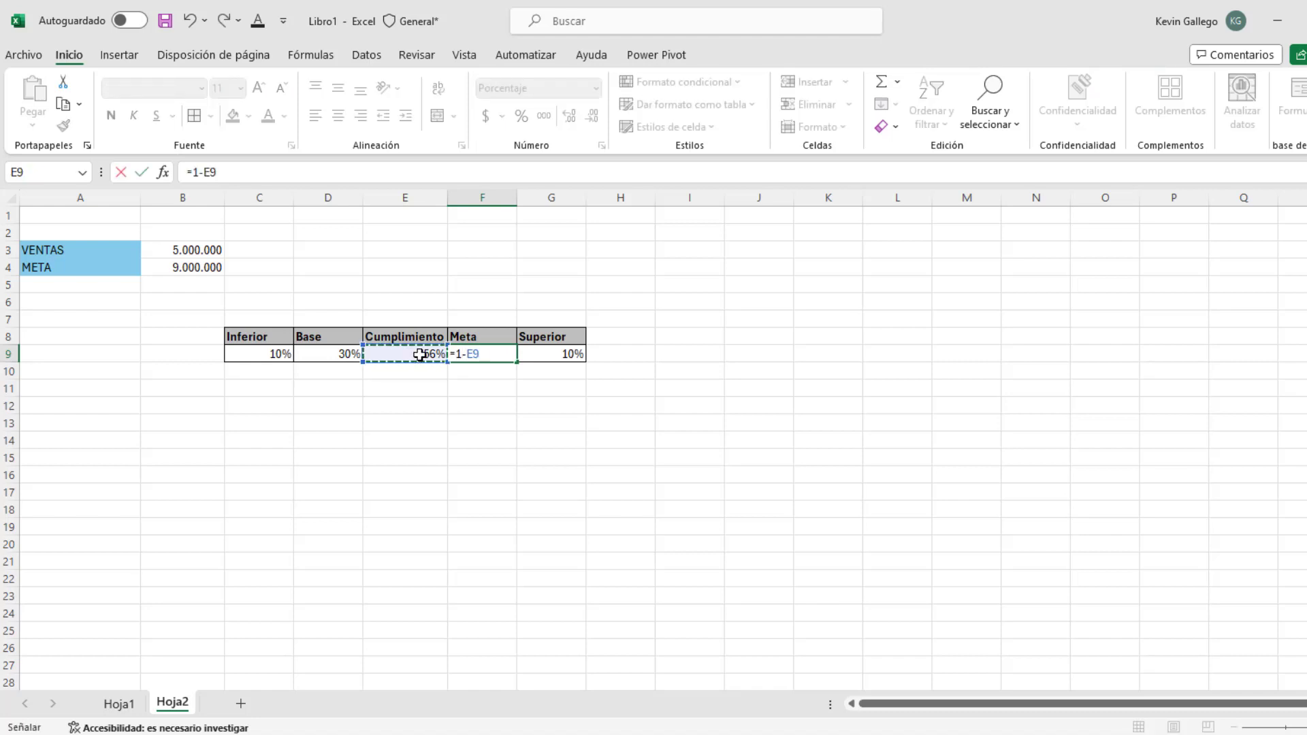
pyautogui.press('Return')
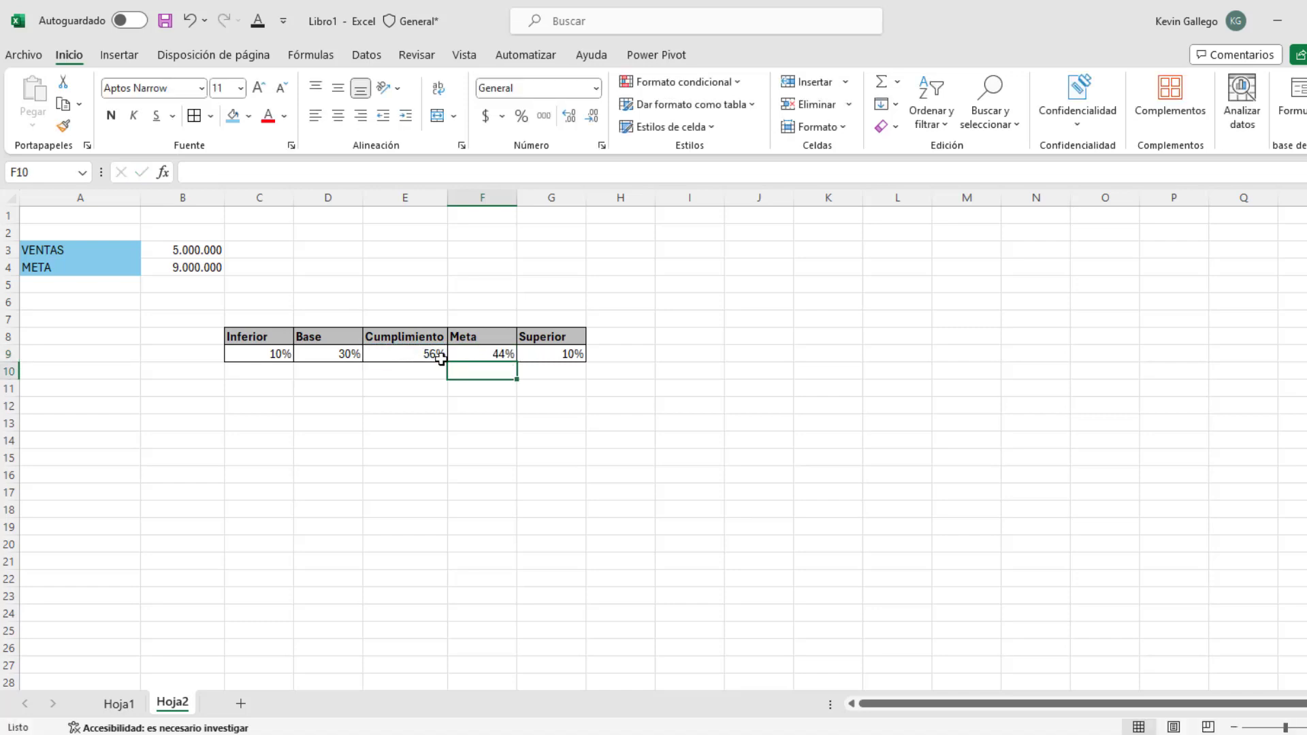
pyautogui.click(481, 351)
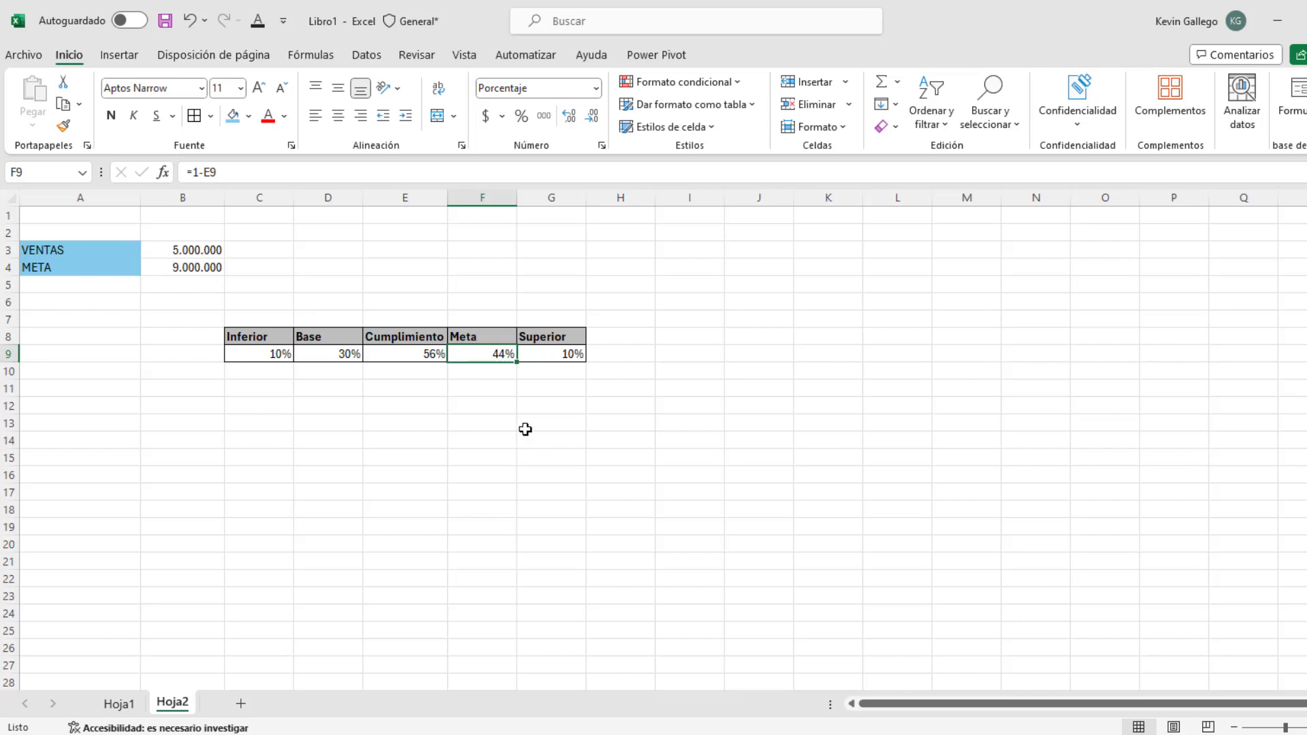
pyautogui.hotkey('alt', 'Tab')
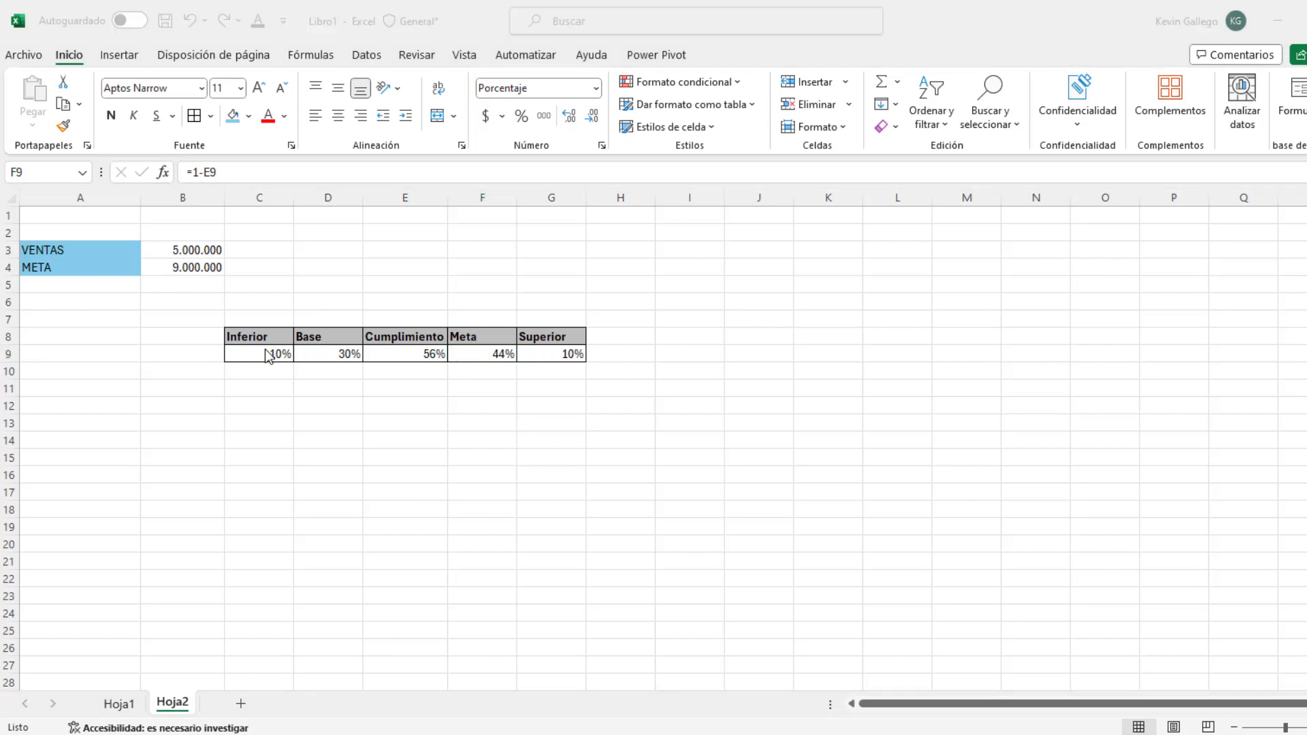
pyautogui.hotkey('alt', 'Tab')
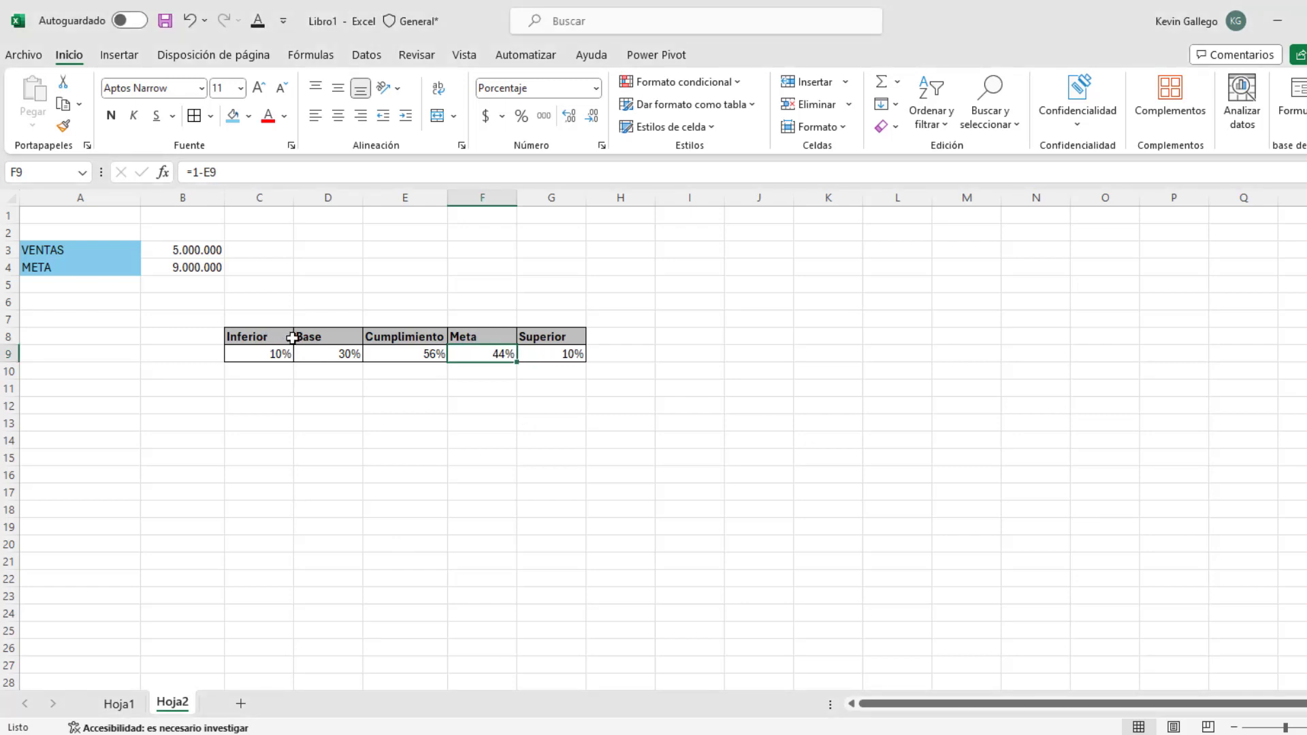
# Insert a 3D stacked column chart (Columna 3D apilada) from the table in C8:G9.
pyautogui.moveTo(266, 335); pyautogui.dragTo(543, 353)
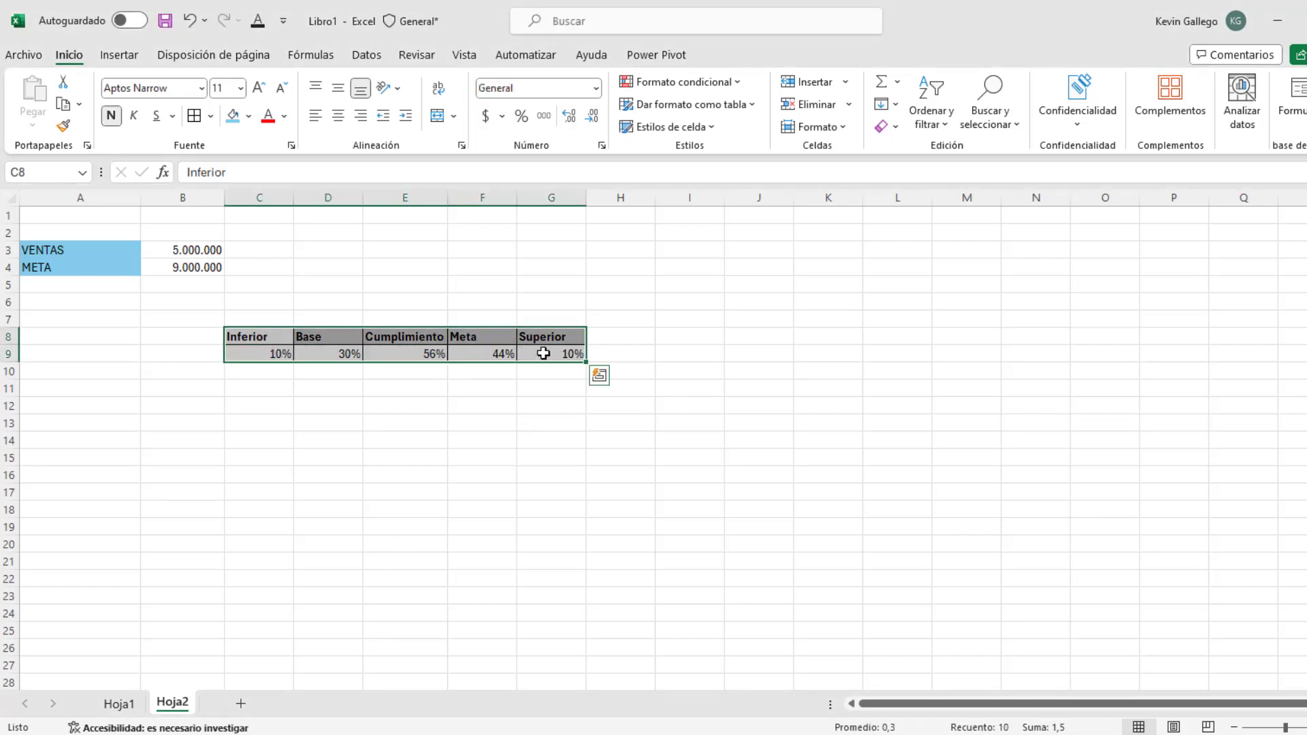
pyautogui.click(125, 60)
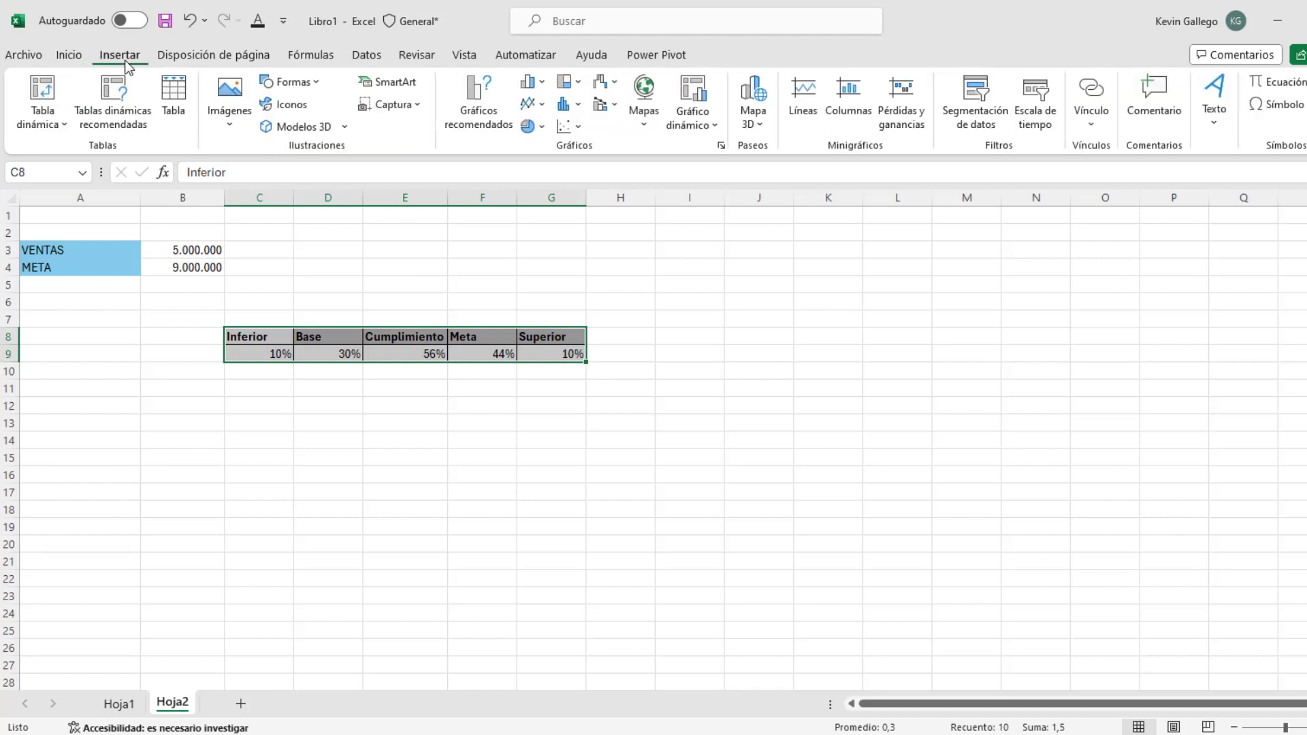
pyautogui.click(574, 109)
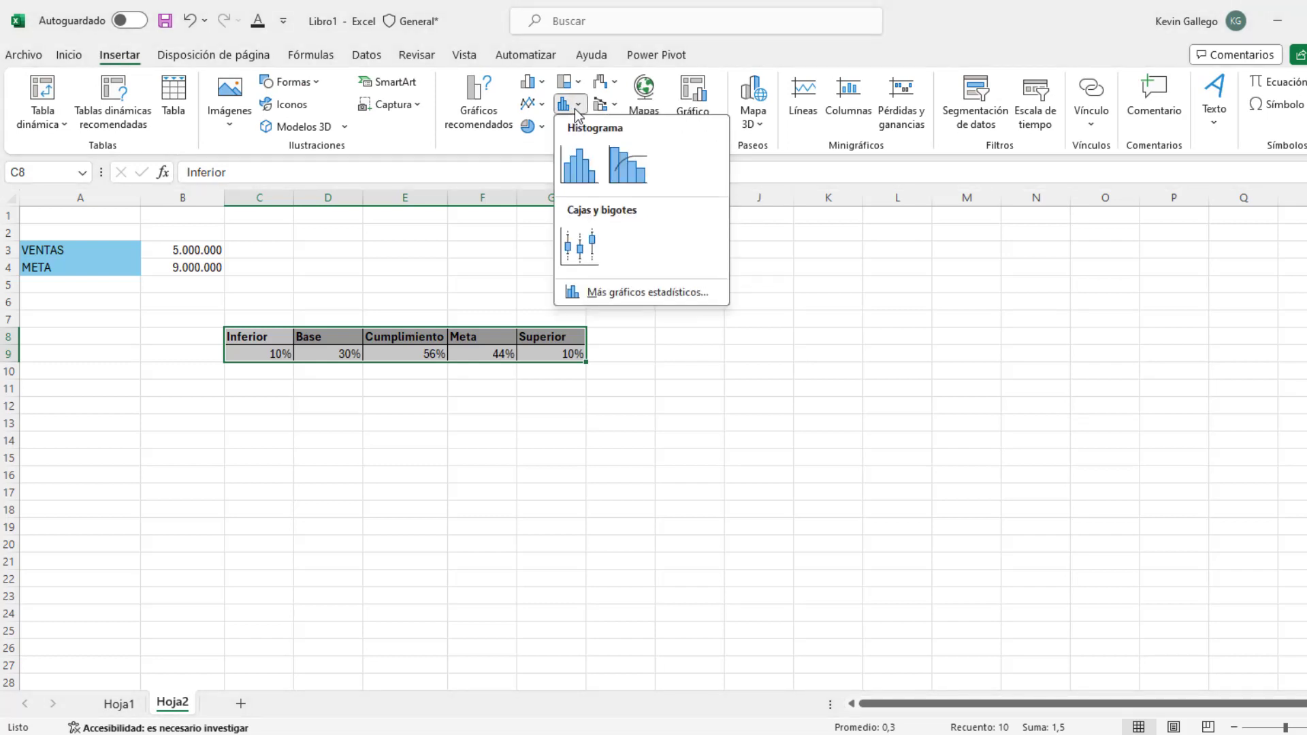
pyautogui.click(622, 291)
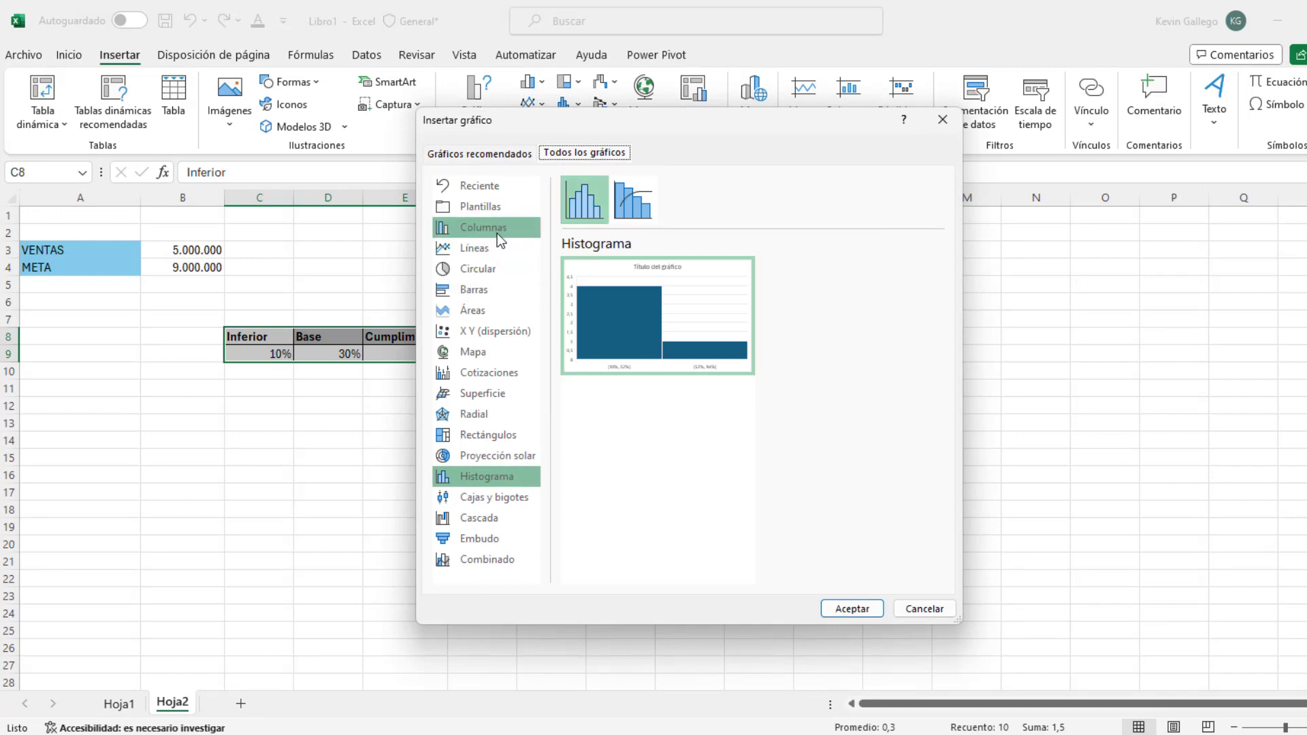
pyautogui.click(491, 230)
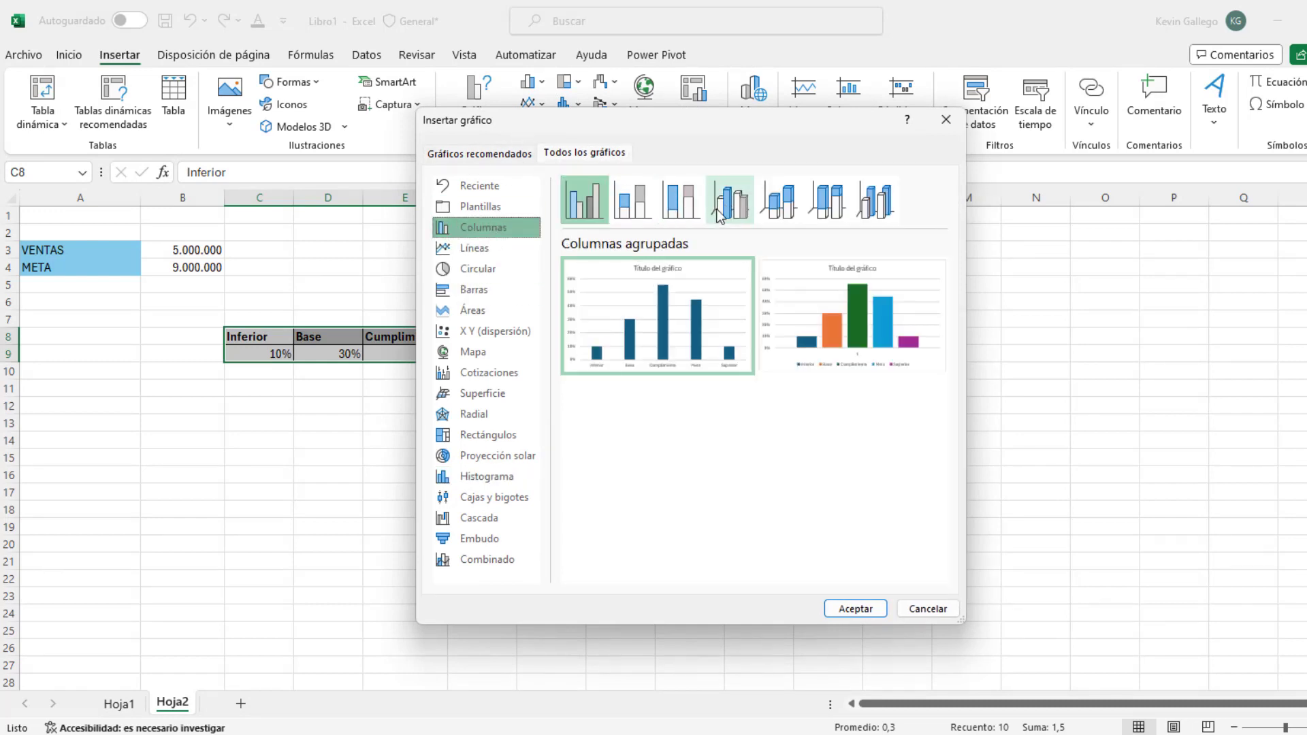
pyautogui.click(773, 216)
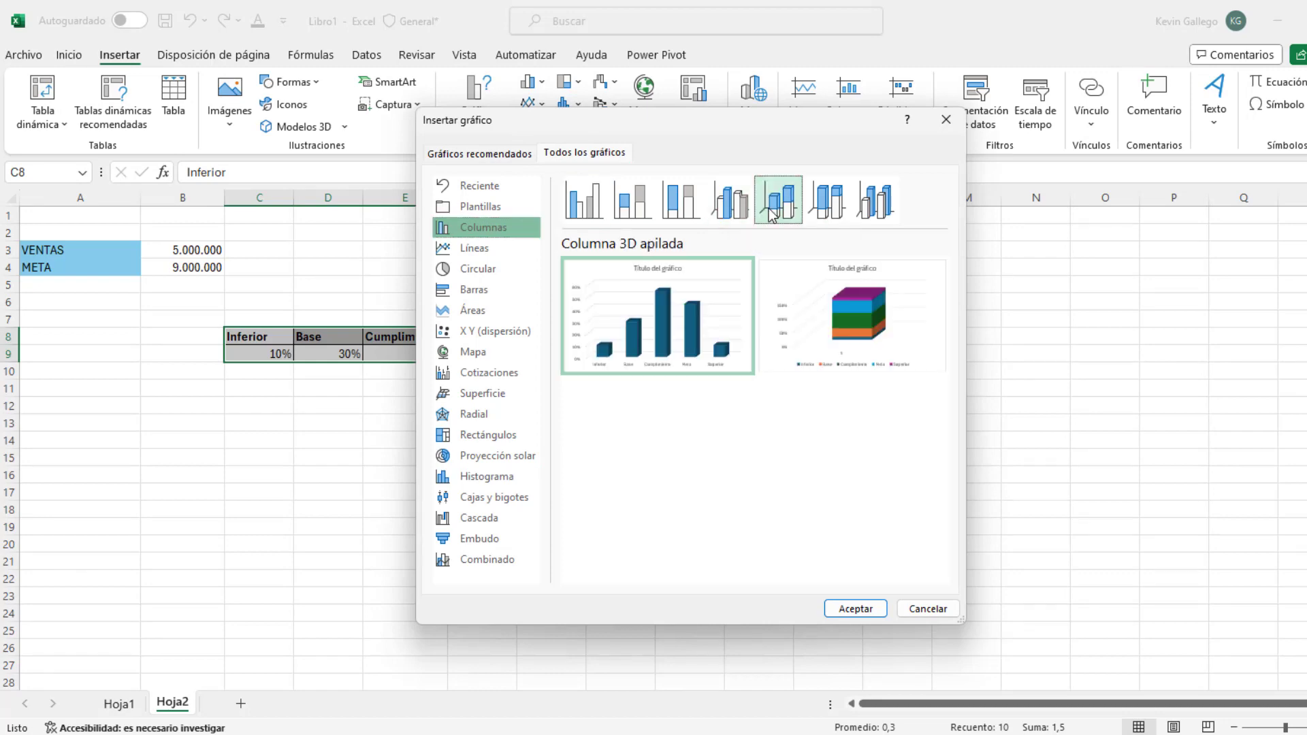
pyautogui.moveTo(659, 313)
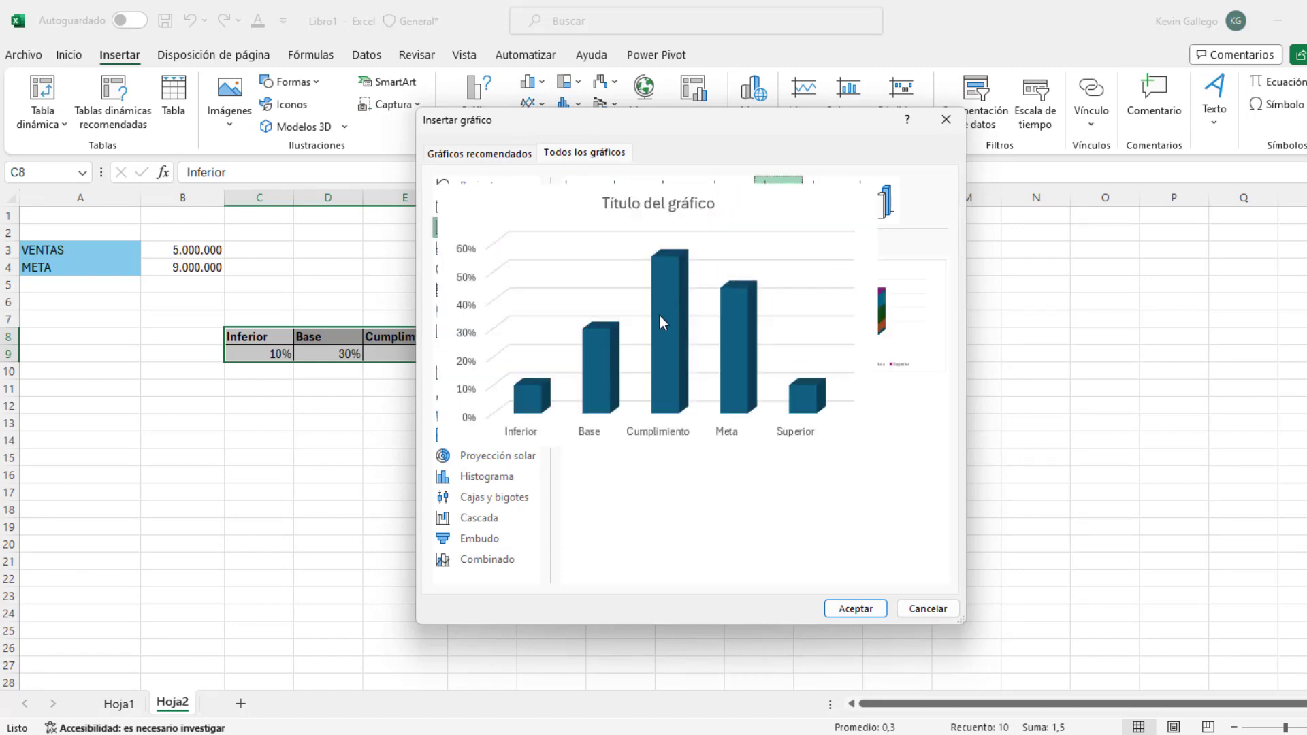
pyautogui.click(852, 615)
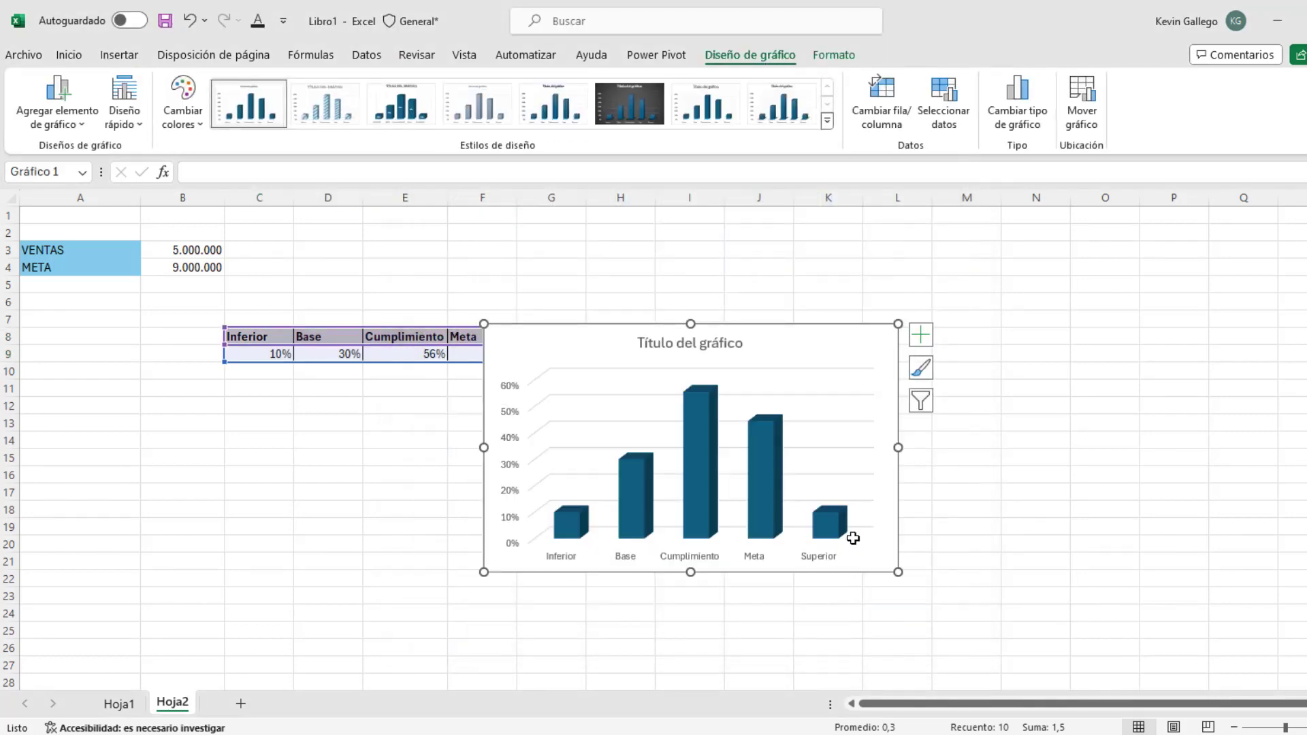
# Place the chart beside the table, enlarge it, and switch its rows and columns so the five values stack in one column.
pyautogui.moveTo(594, 346); pyautogui.dragTo(734, 294)
pyautogui.moveTo(1041, 520); pyautogui.dragTo(1103, 600)
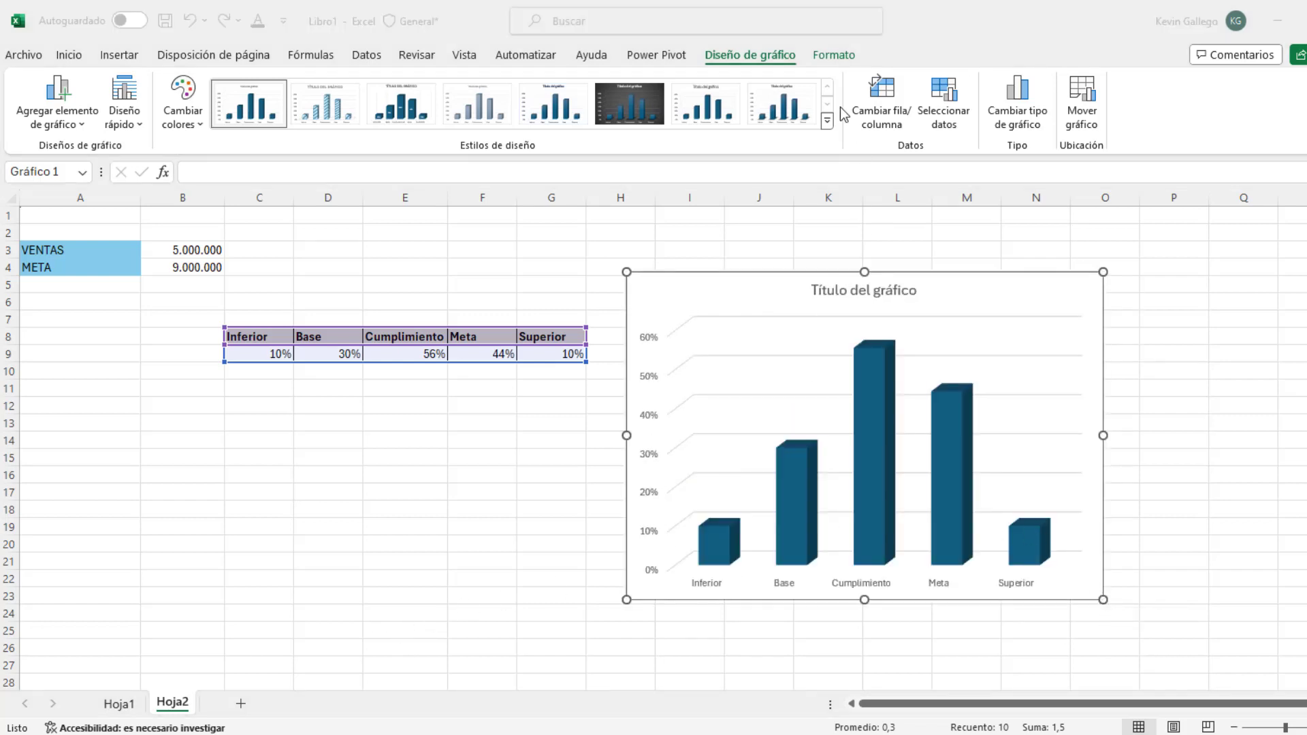
pyautogui.click(890, 114)
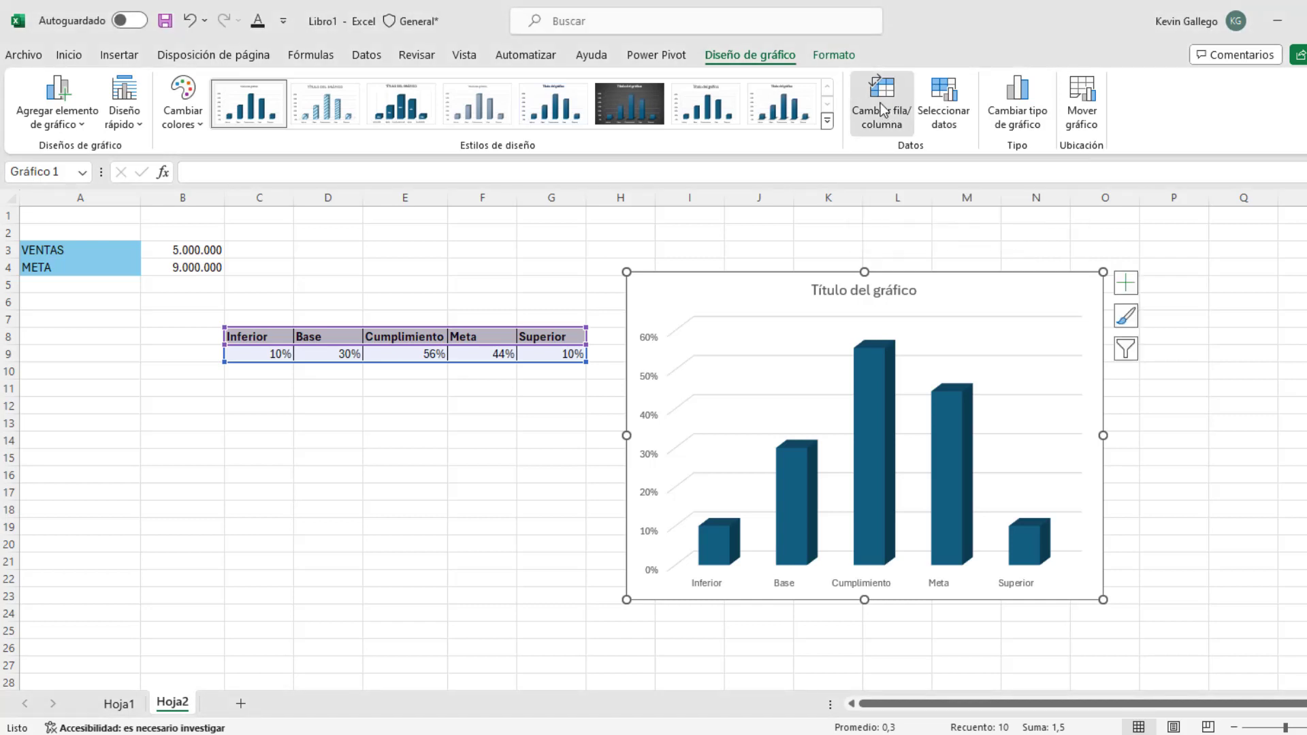
pyautogui.click(883, 109)
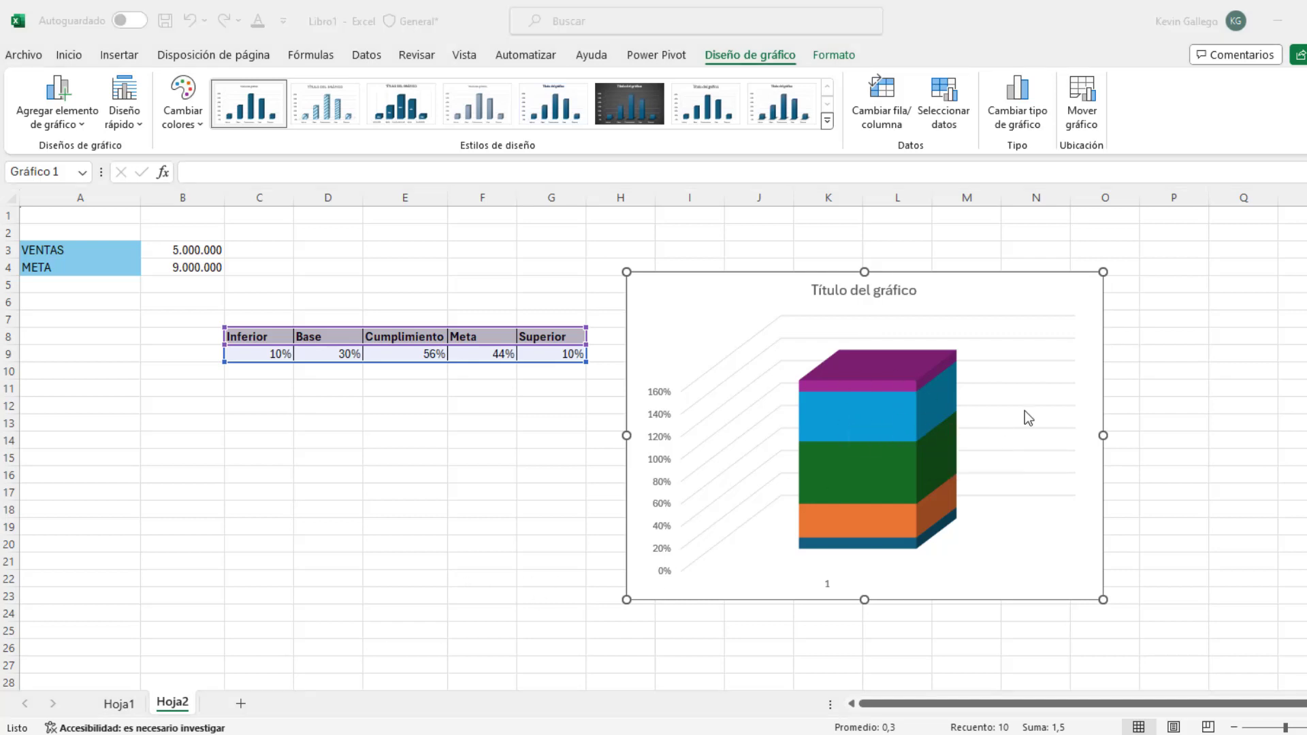
# Change the column shape of the stacked chart to Cilindro through the Meta series format options.
pyautogui.click(868, 463)
pyautogui.click(868, 446)
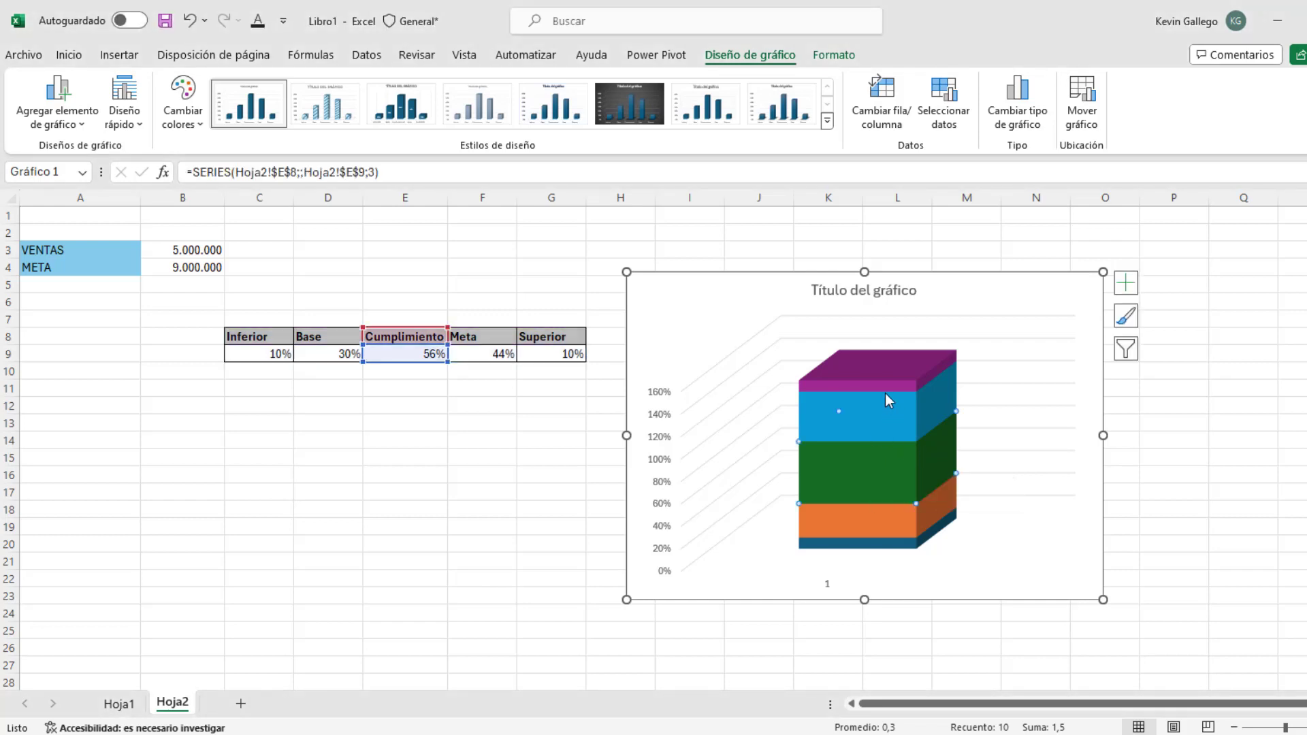
pyautogui.click(868, 423)
pyautogui.click(855, 473)
pyautogui.rightClick(865, 427)
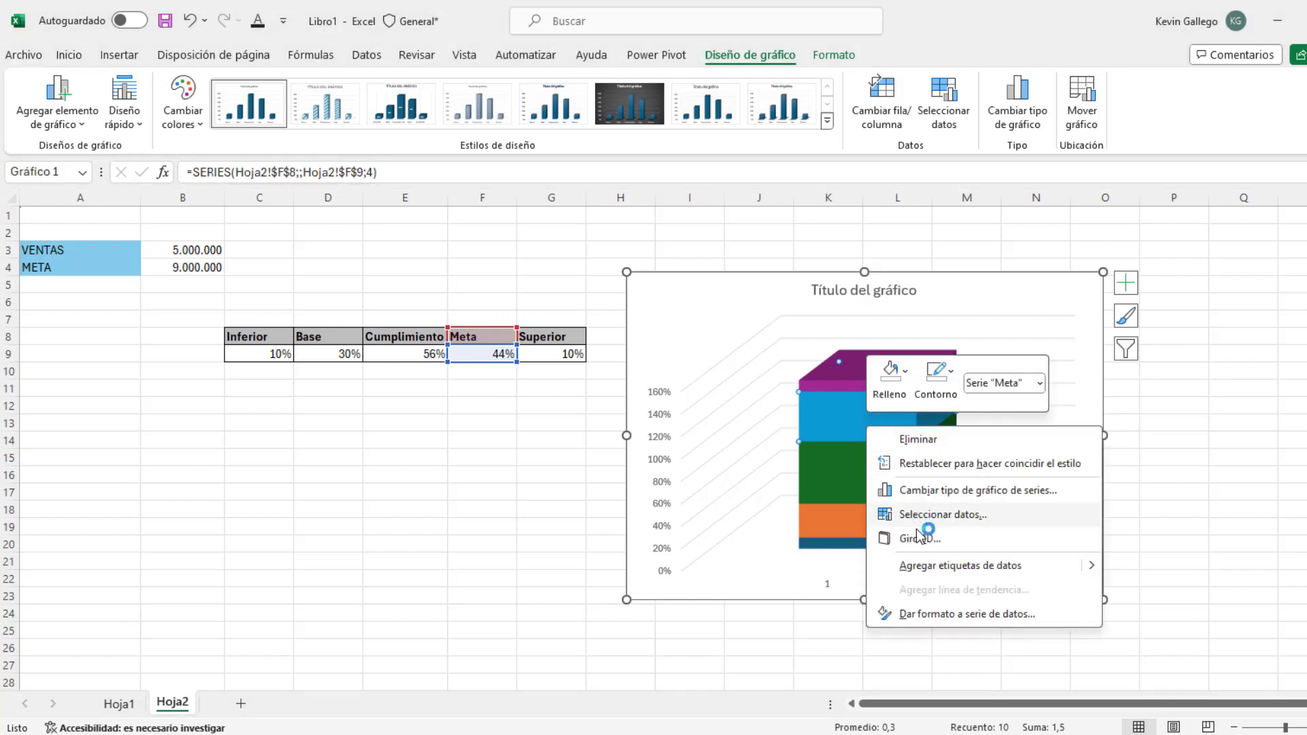
pyautogui.click(944, 614)
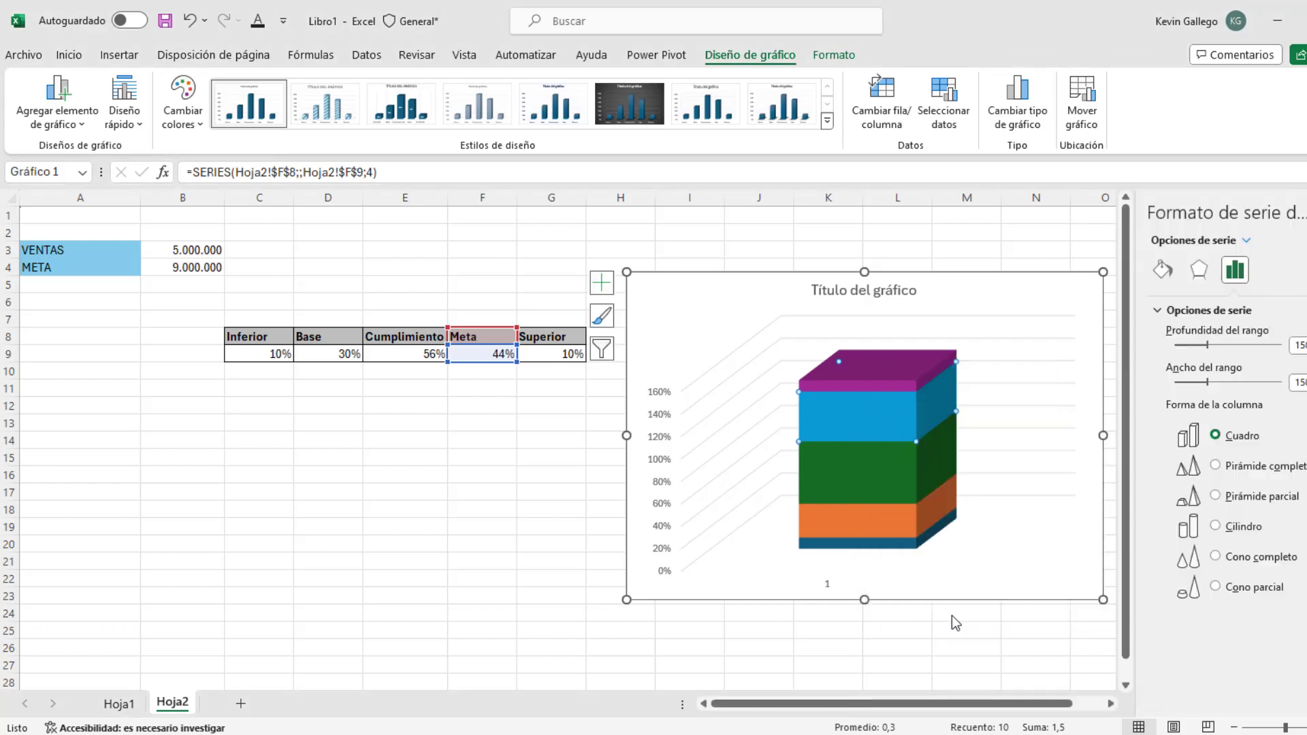
pyautogui.click(1215, 527)
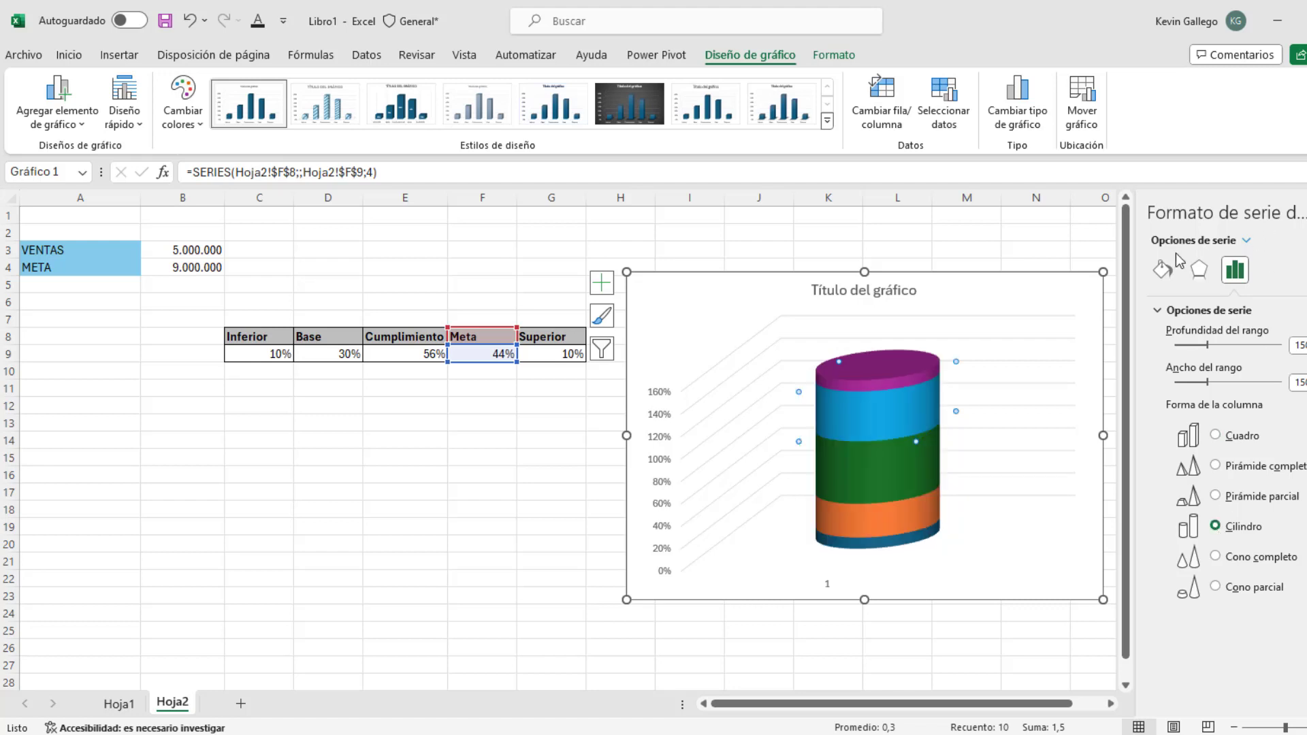
# Remove the gridlines and axes from the cylinder chart, leaving the chart title in place.
pyautogui.click(945, 304)
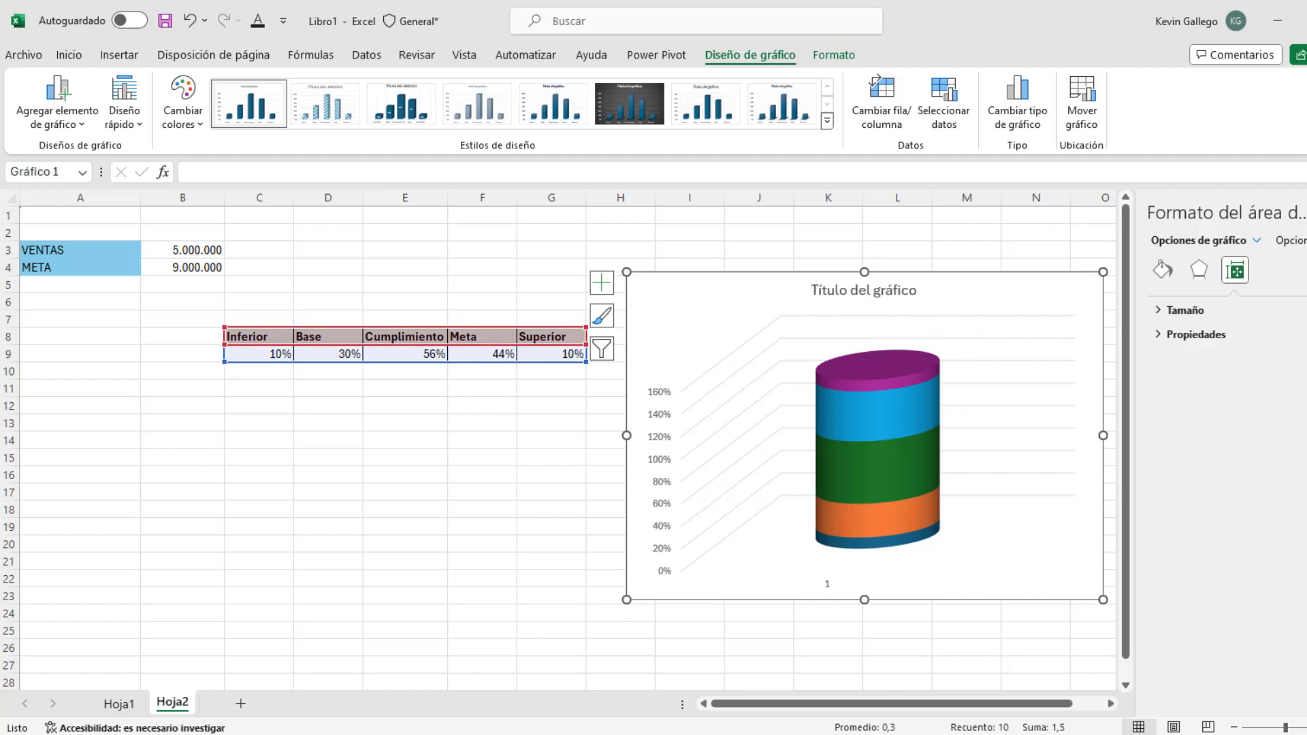
pyautogui.click(1306, 212)
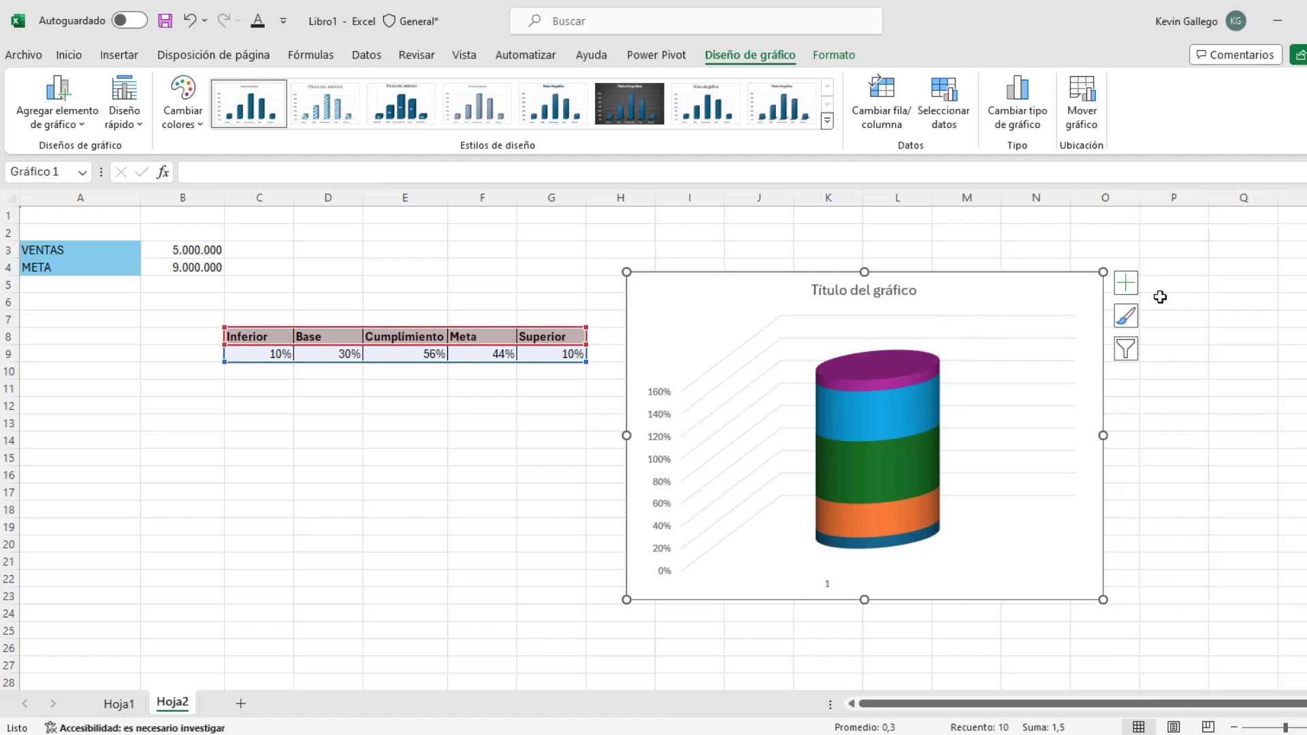
pyautogui.click(1125, 286)
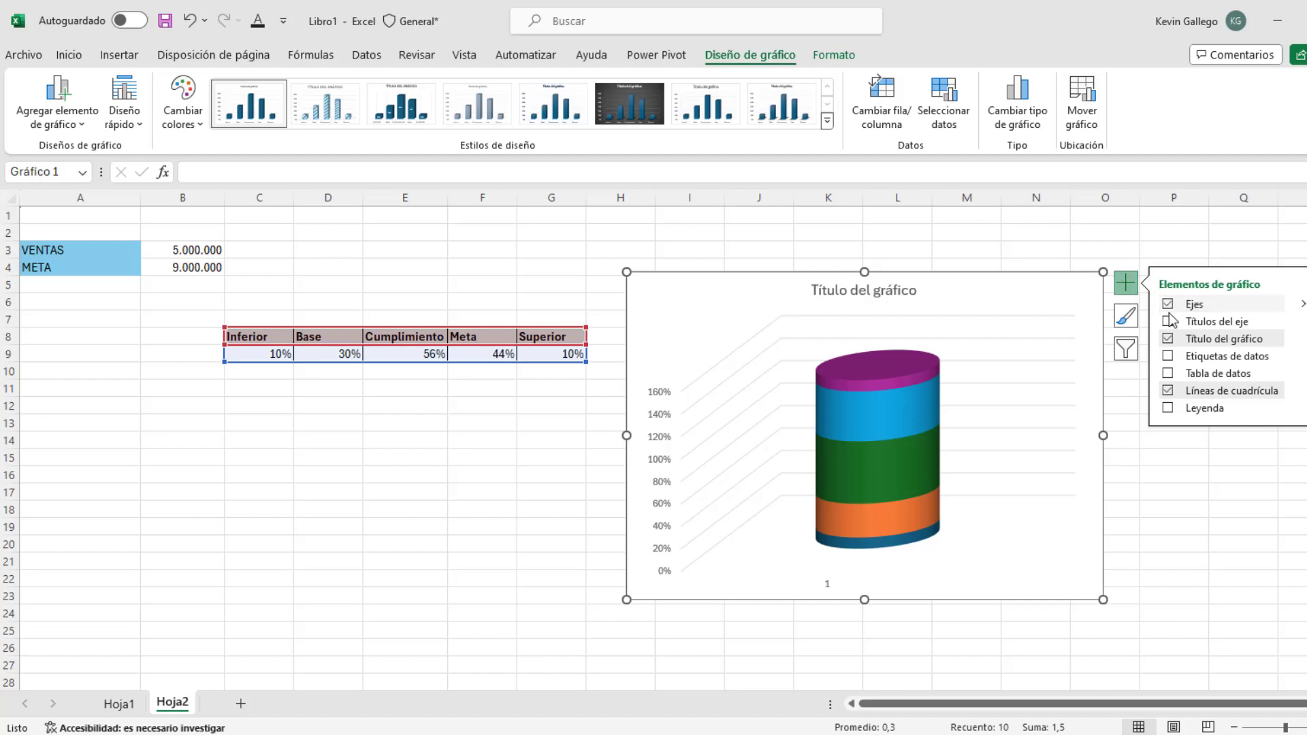
pyautogui.click(1168, 391)
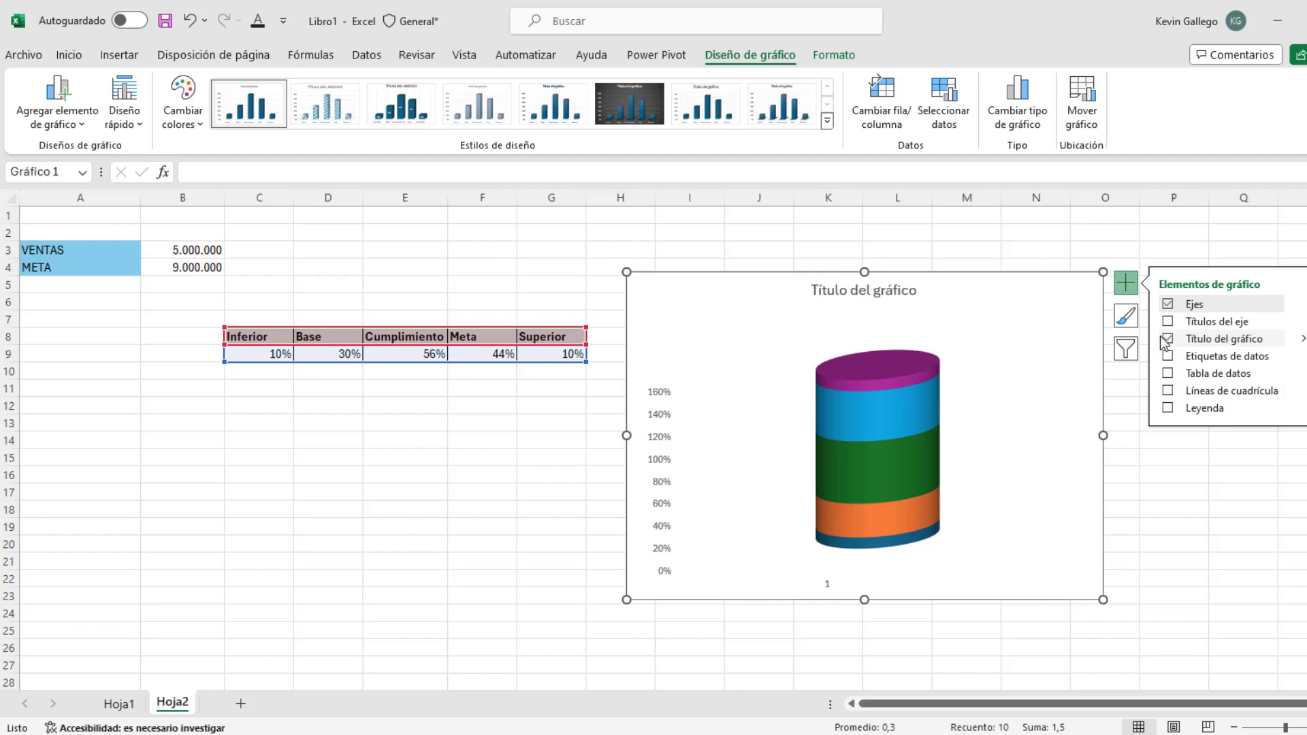
pyautogui.click(1169, 305)
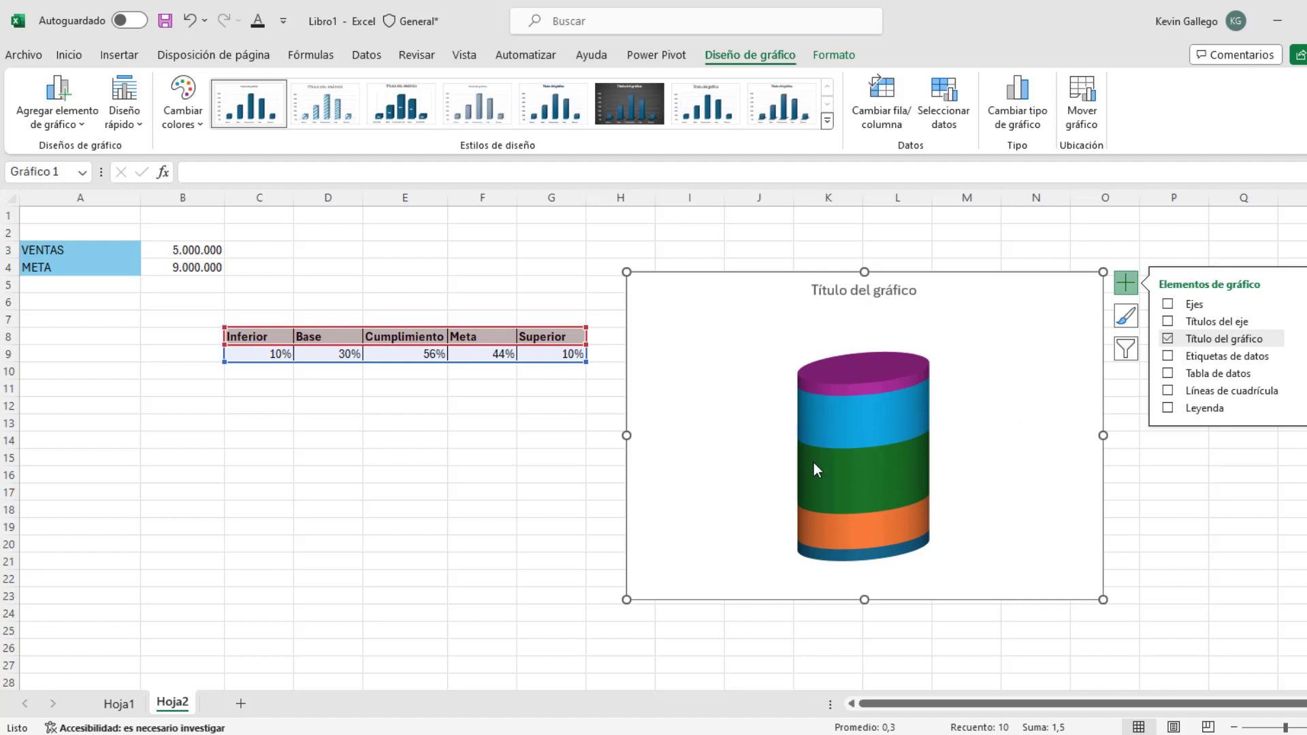
pyautogui.moveTo(814, 461)
pyautogui.click(365, 659)
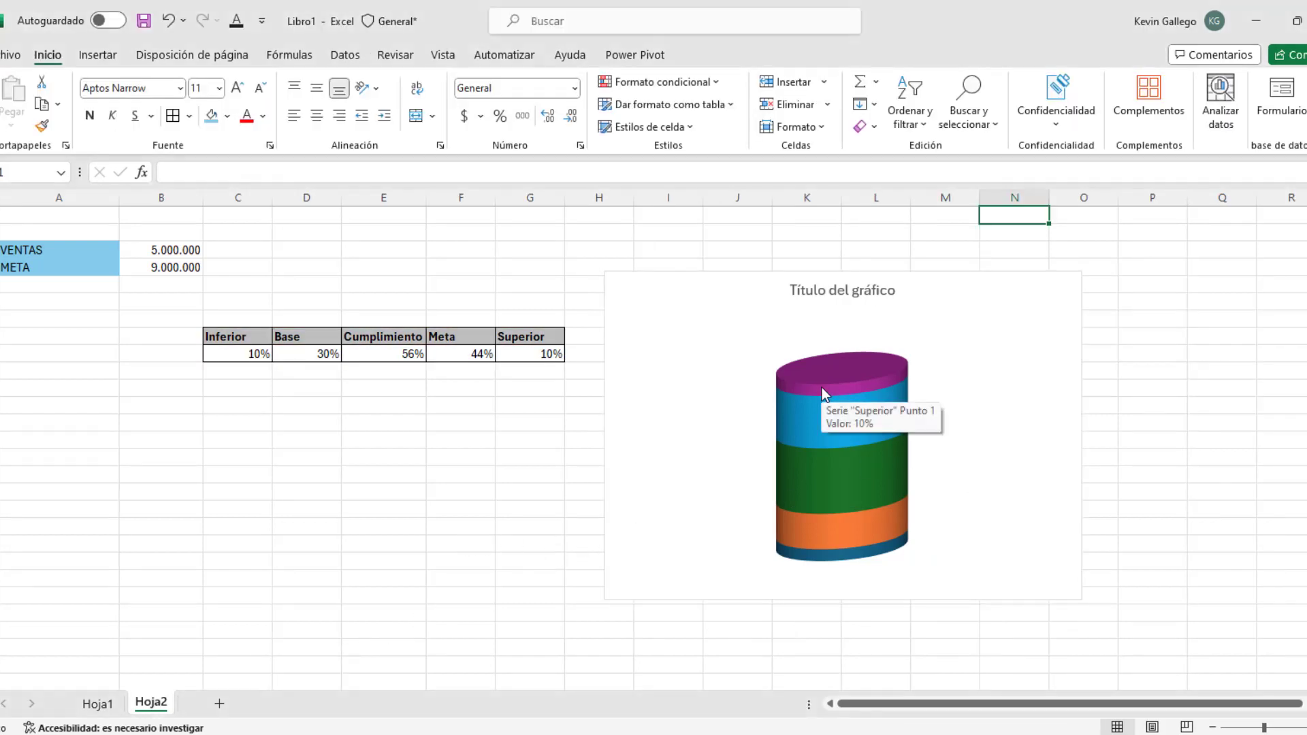
# Format the Superior series at the cylinder's top with a solid purple fill.
pyautogui.click(830, 393)
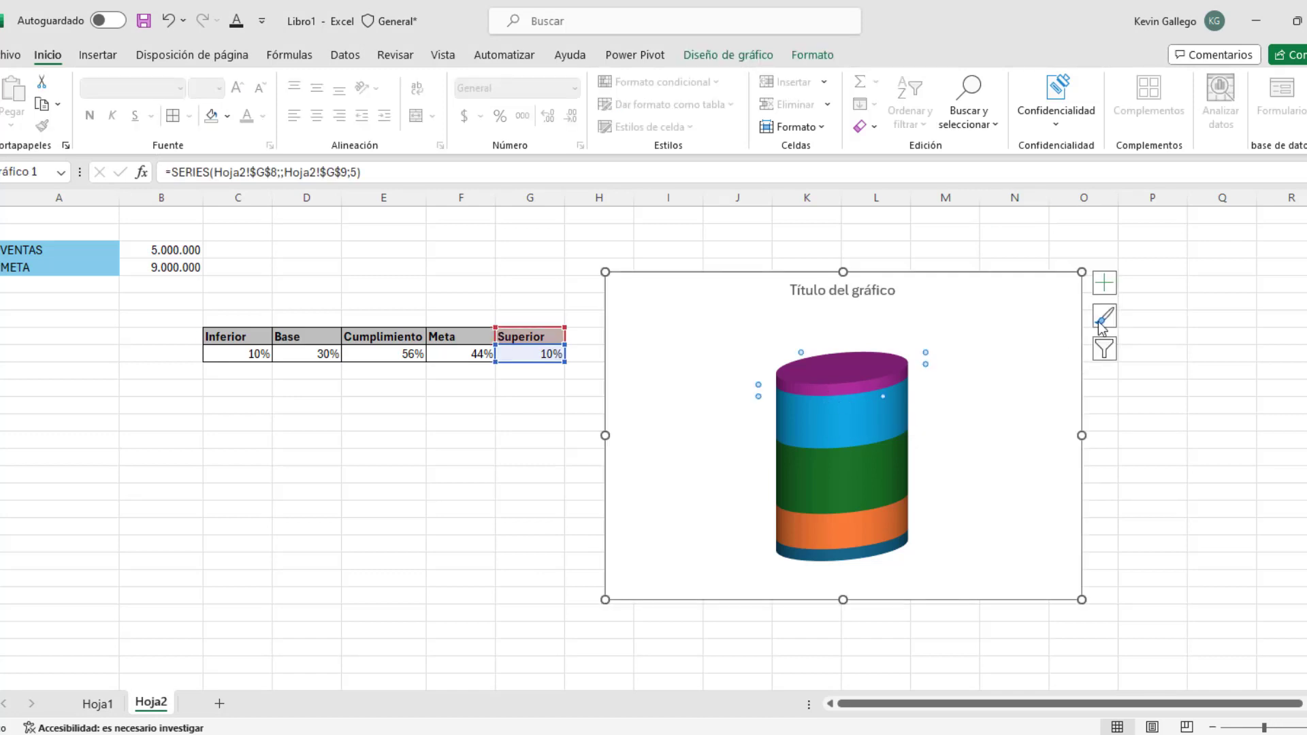
pyautogui.rightClick(844, 387)
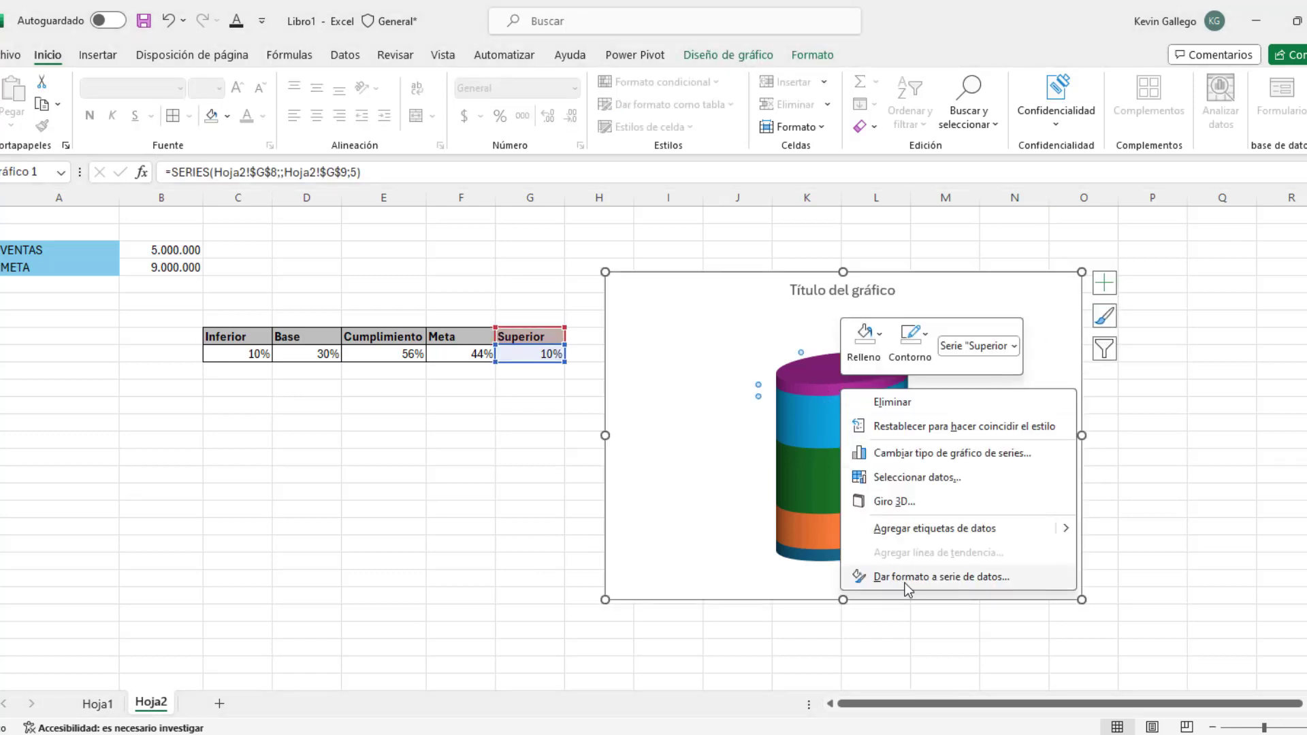
pyautogui.click(941, 576)
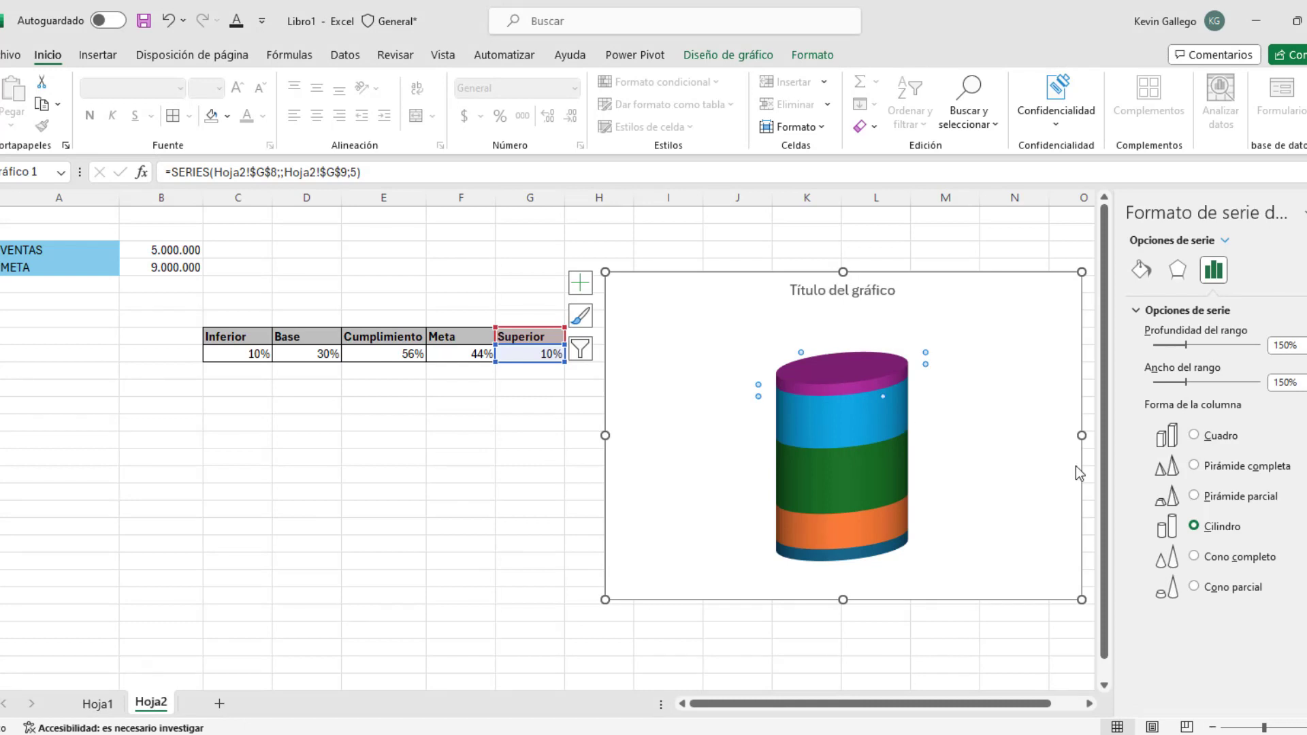
pyautogui.click(1143, 269)
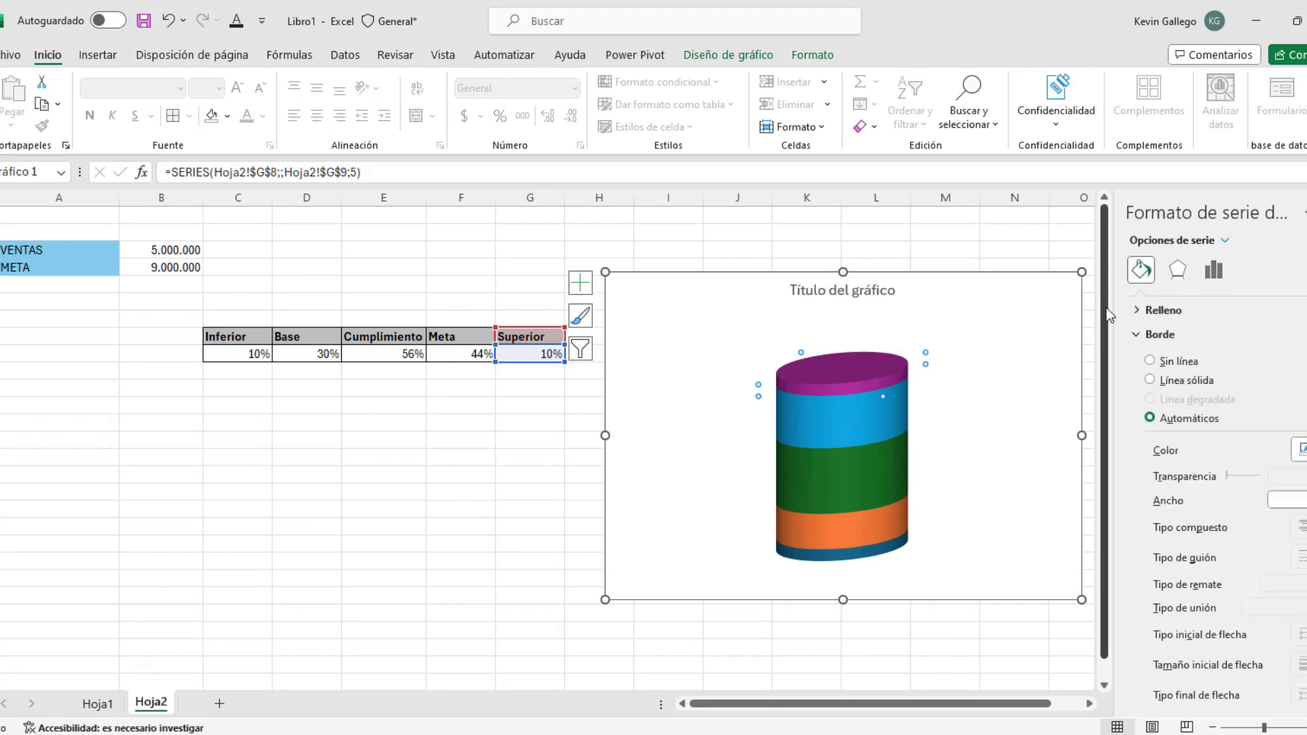
pyautogui.click(1163, 310)
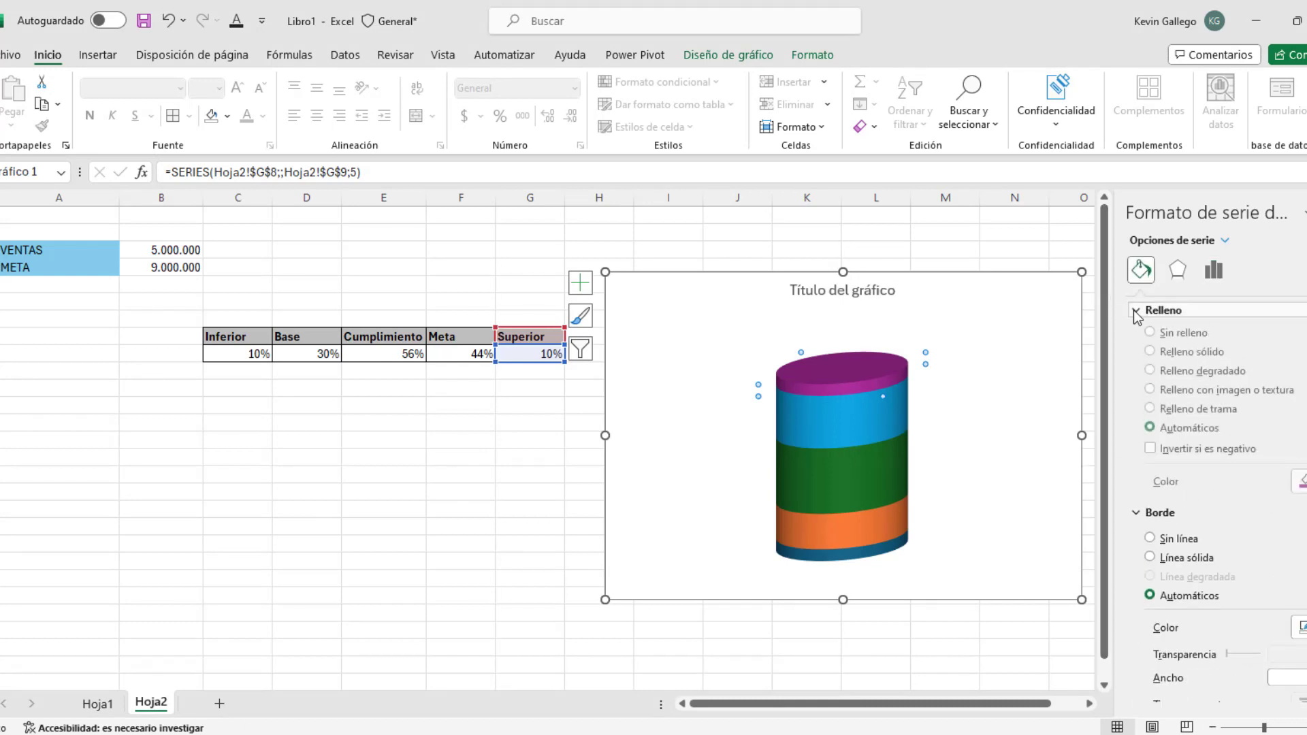
pyautogui.click(1150, 357)
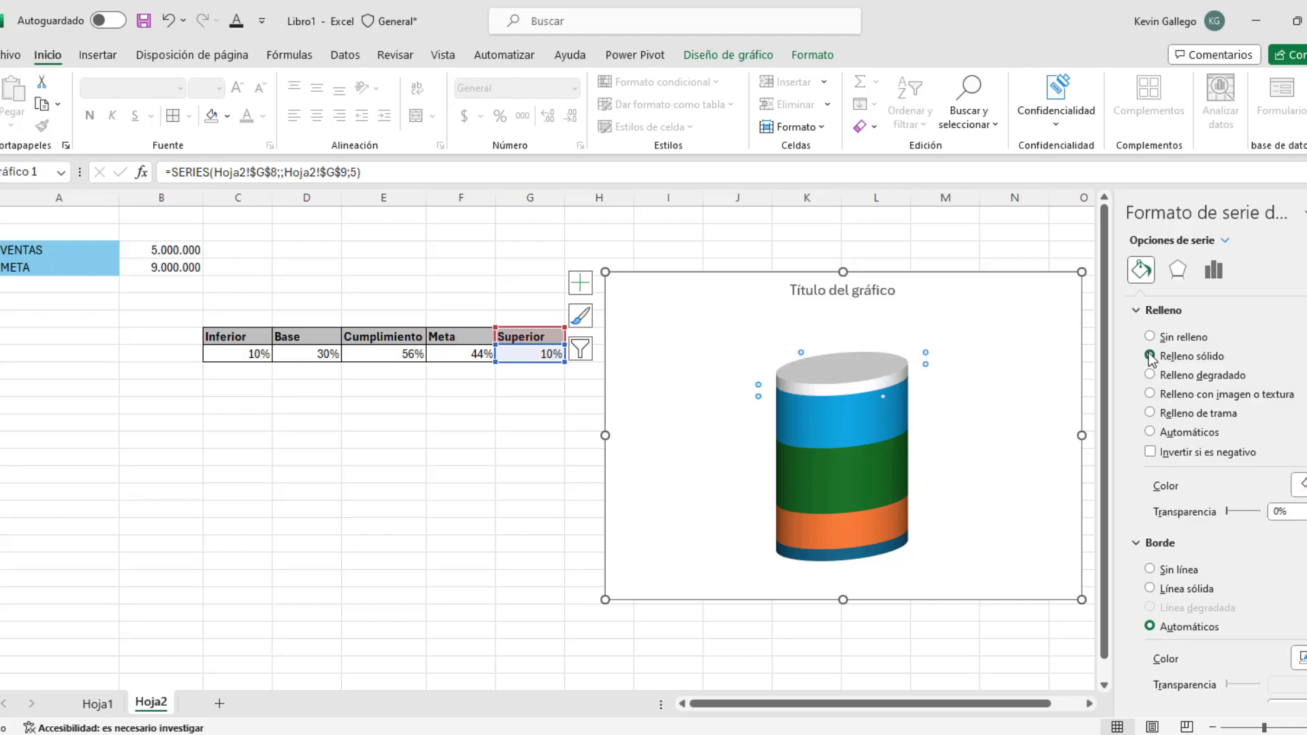
pyautogui.click(1301, 485)
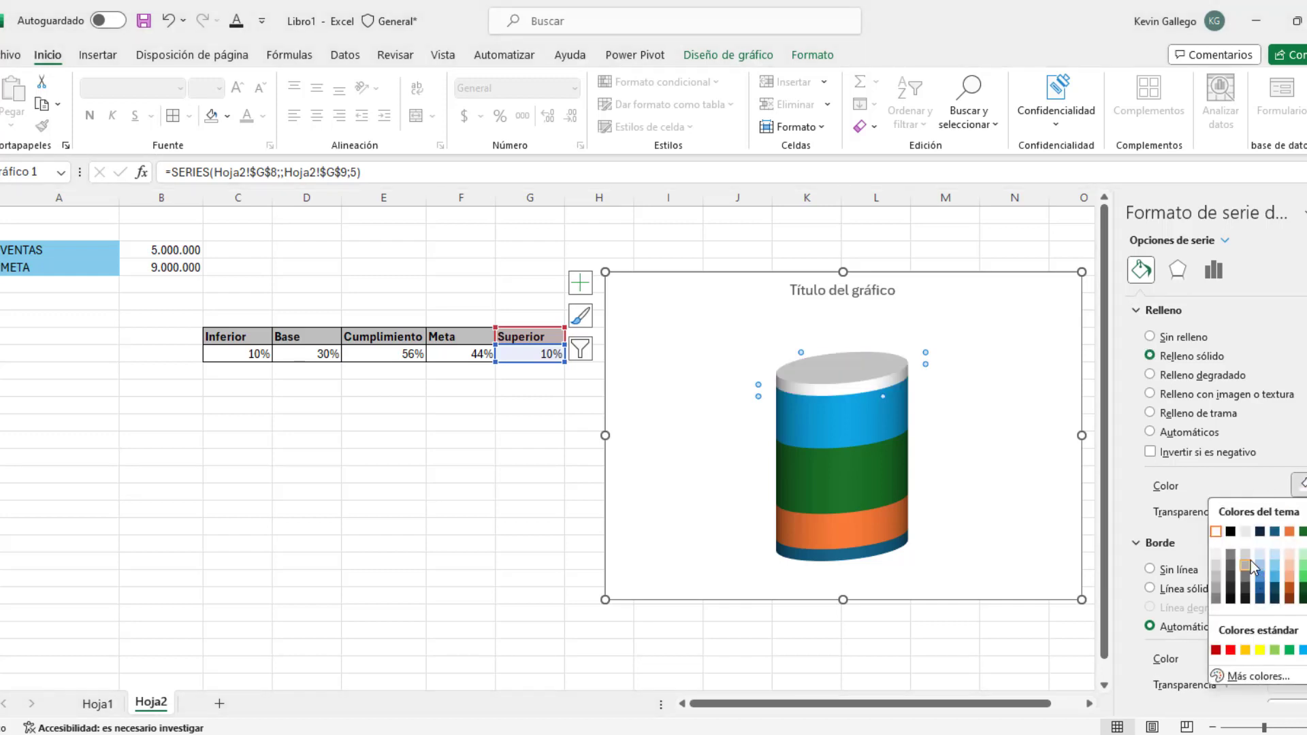
pyautogui.hotkey('ctrl', 'z')
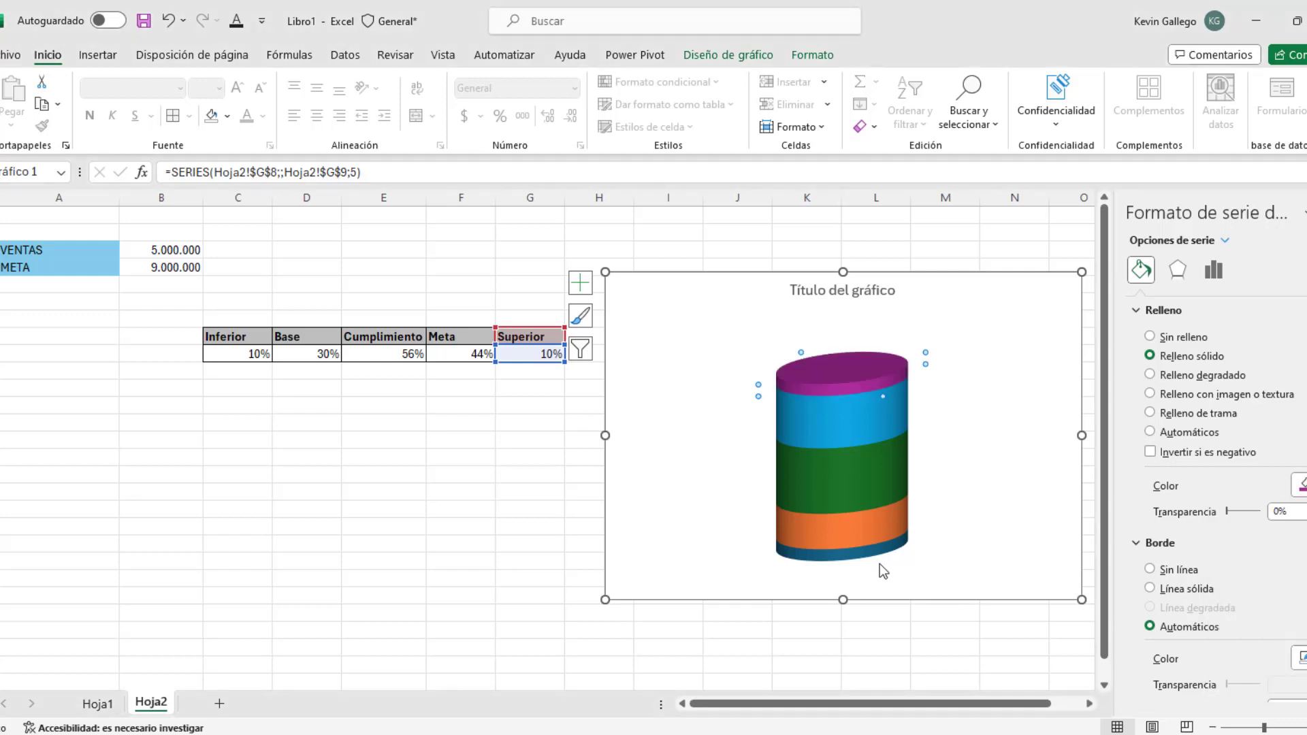
# Give the Inferior series at the cylinder's bottom the same solid purple fill.
pyautogui.click(849, 557)
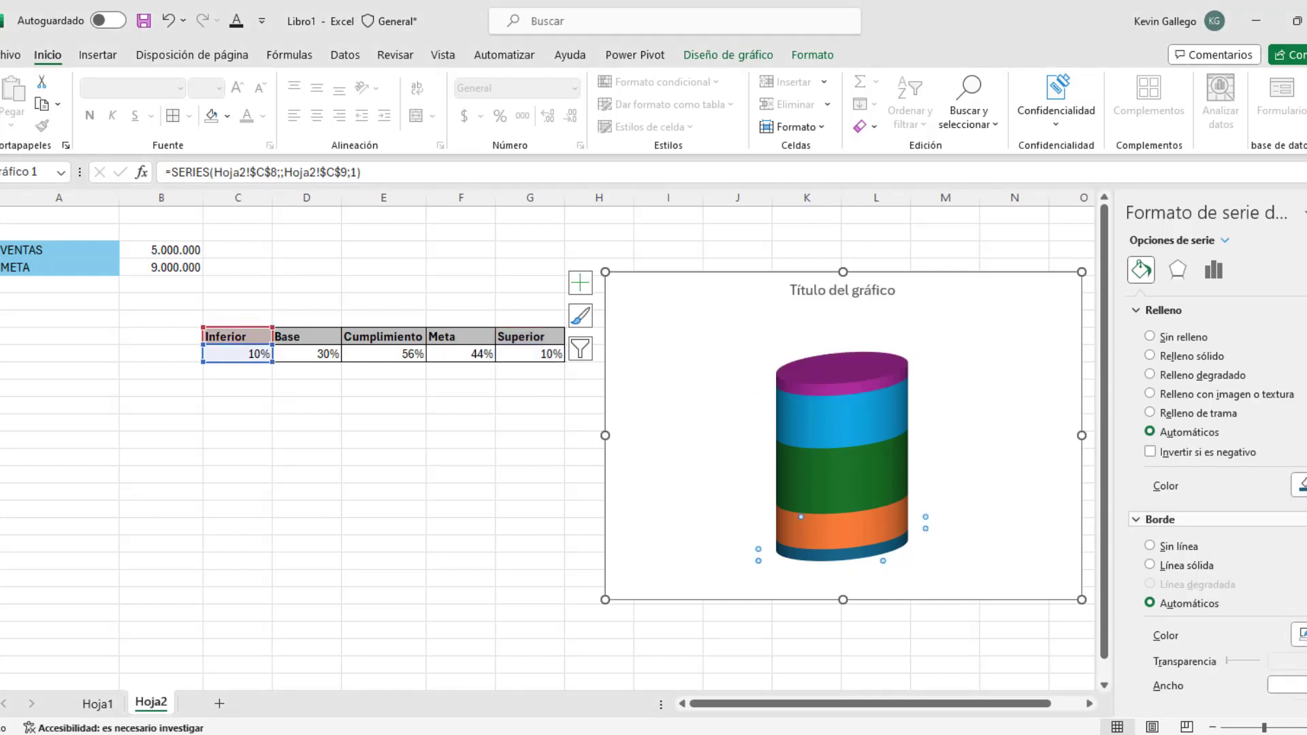
pyautogui.click(1301, 484)
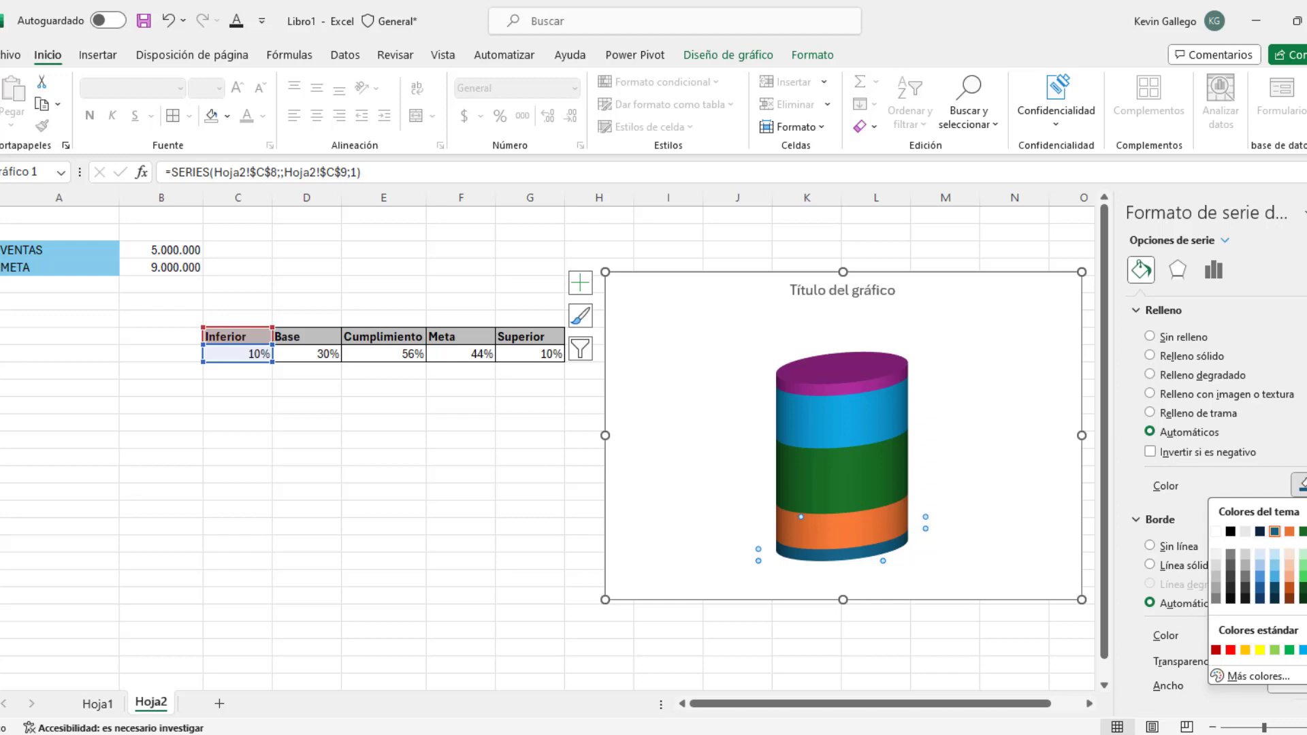
pyautogui.press('Escape')
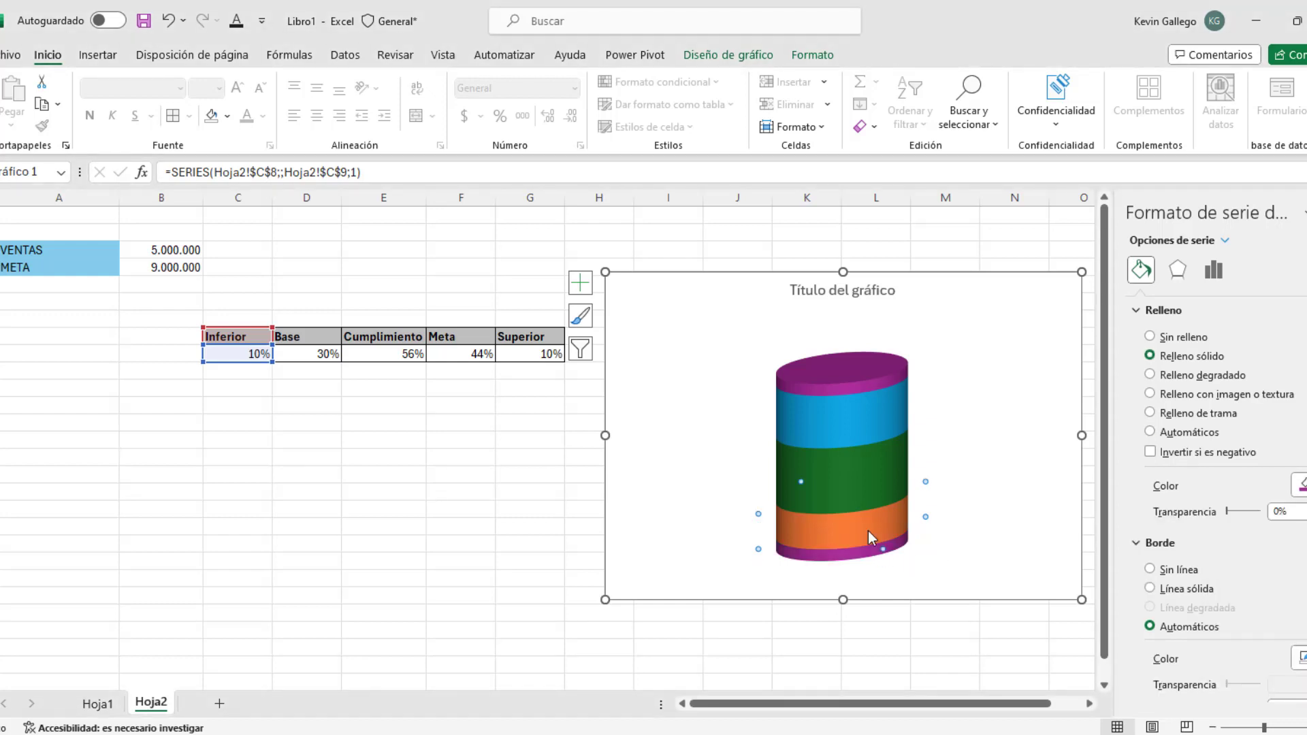
# Format the Base series near the cylinder's bottom with a solid white fill.
pyautogui.click(868, 531)
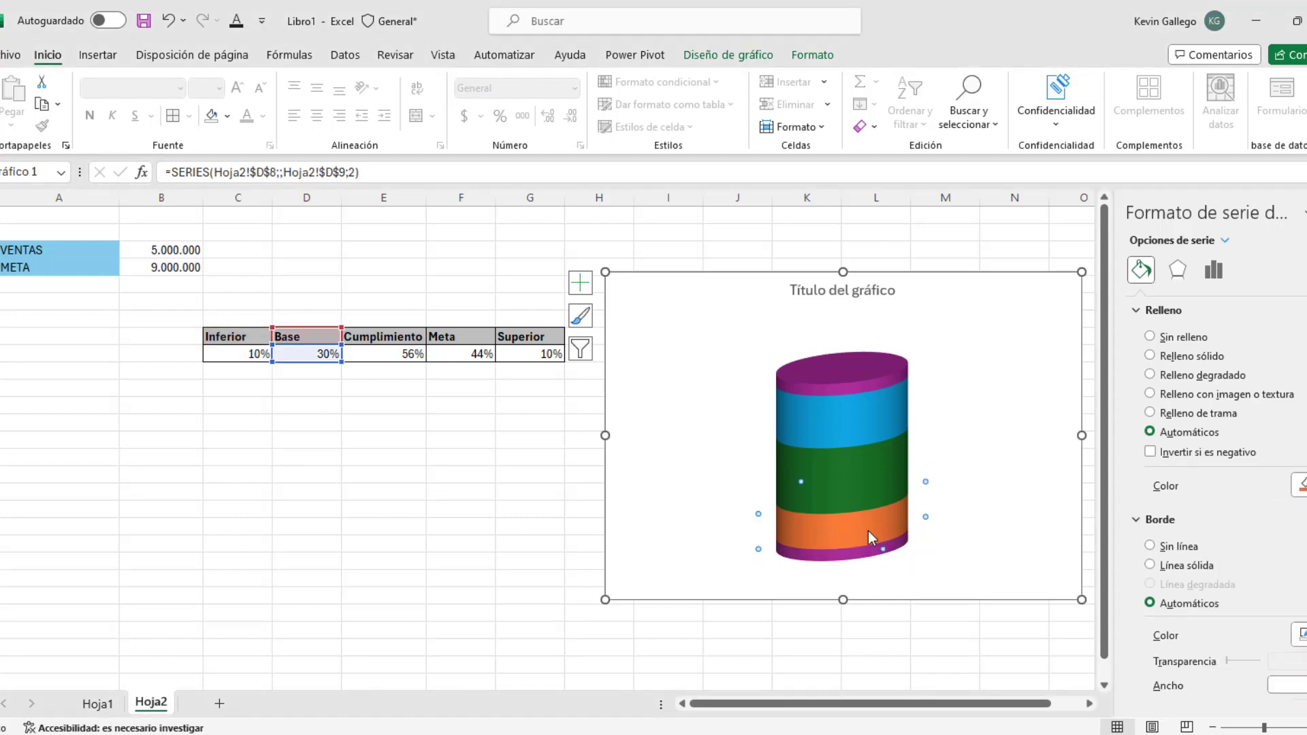
pyautogui.click(1151, 356)
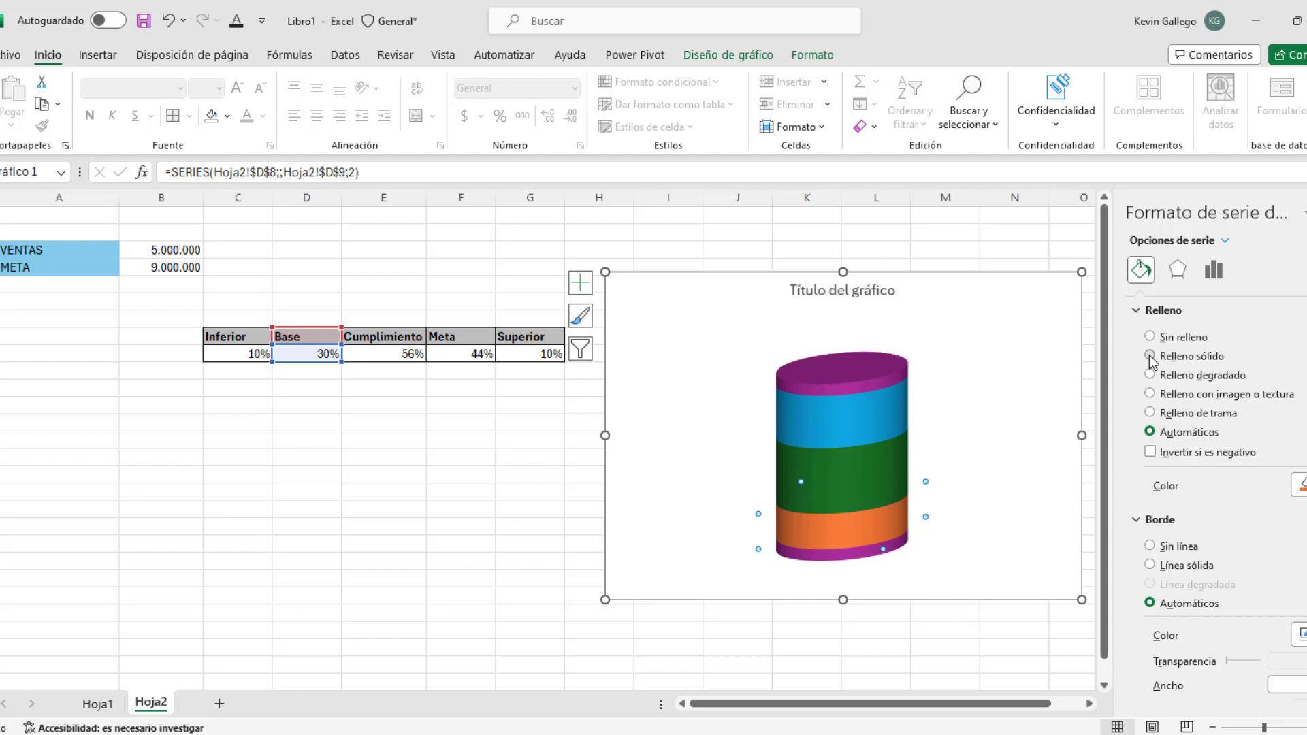
pyautogui.click(1299, 485)
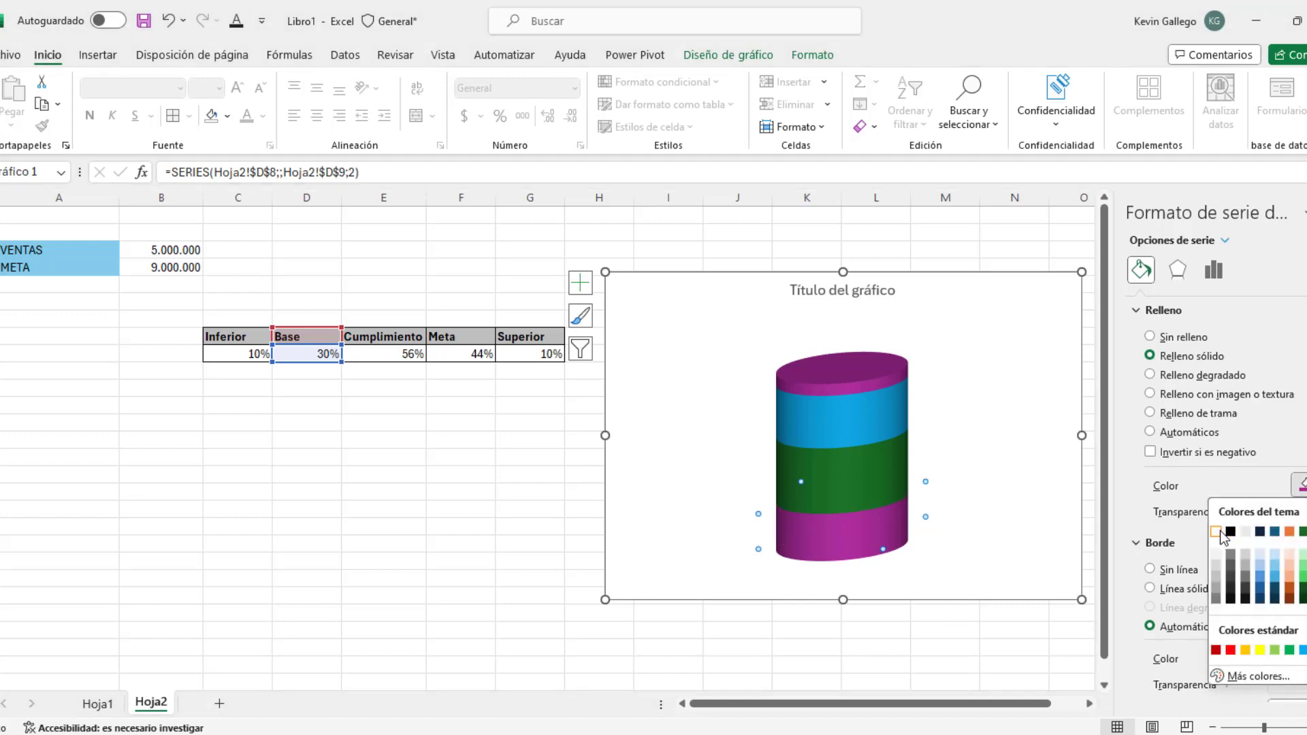
pyautogui.click(1220, 530)
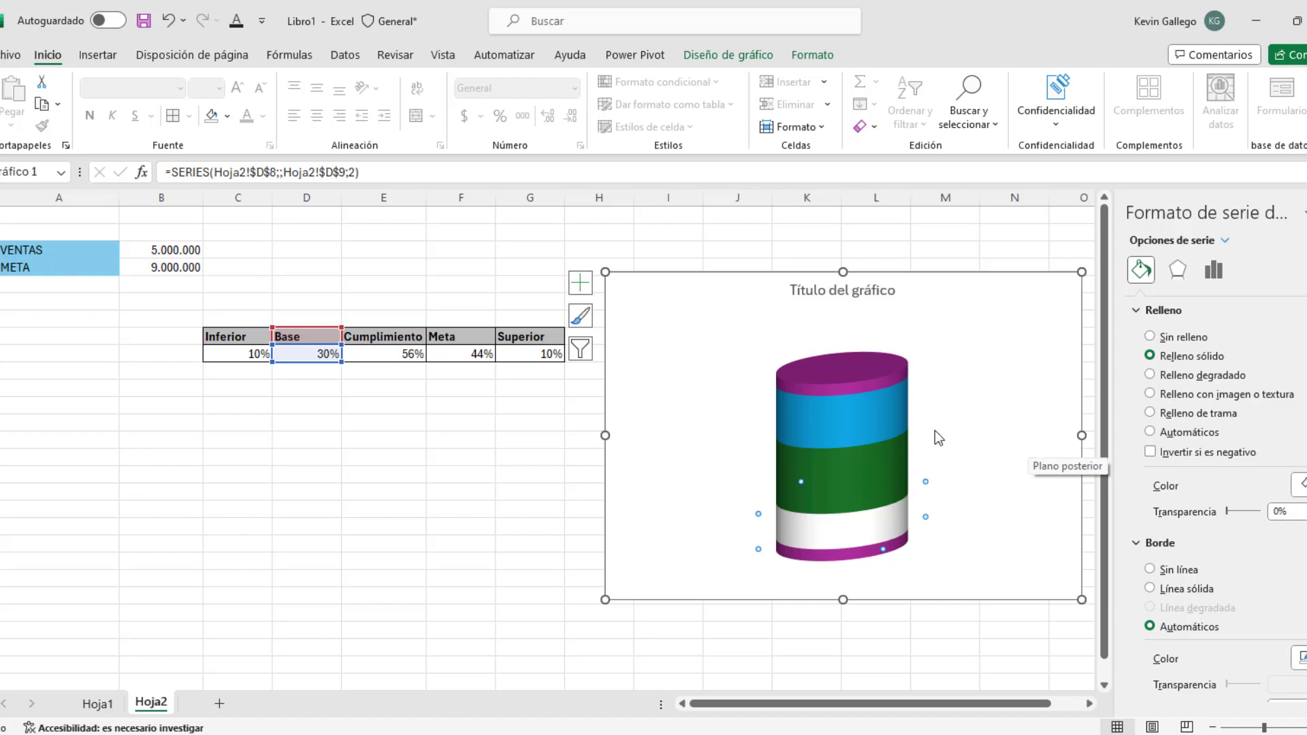
# Format the Meta series below the purple cap with a solid light gray fill.
pyautogui.click(845, 418)
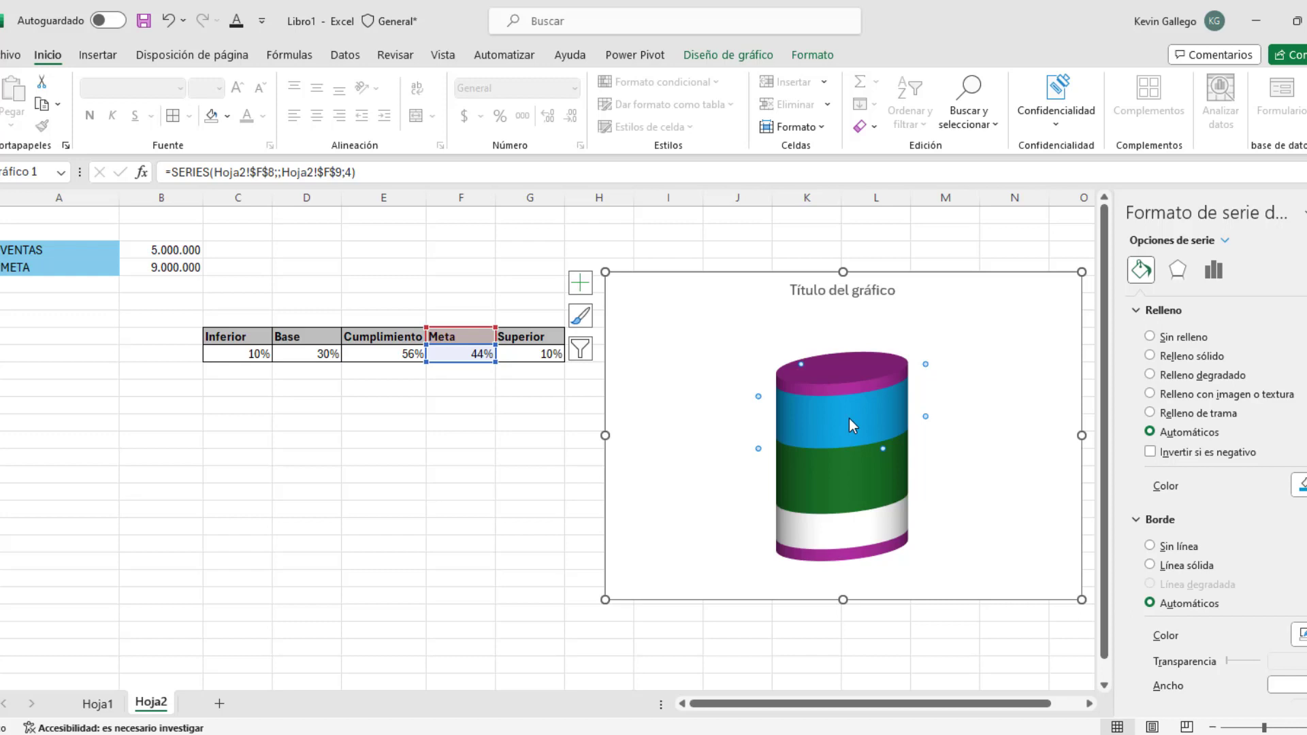
pyautogui.click(1150, 355)
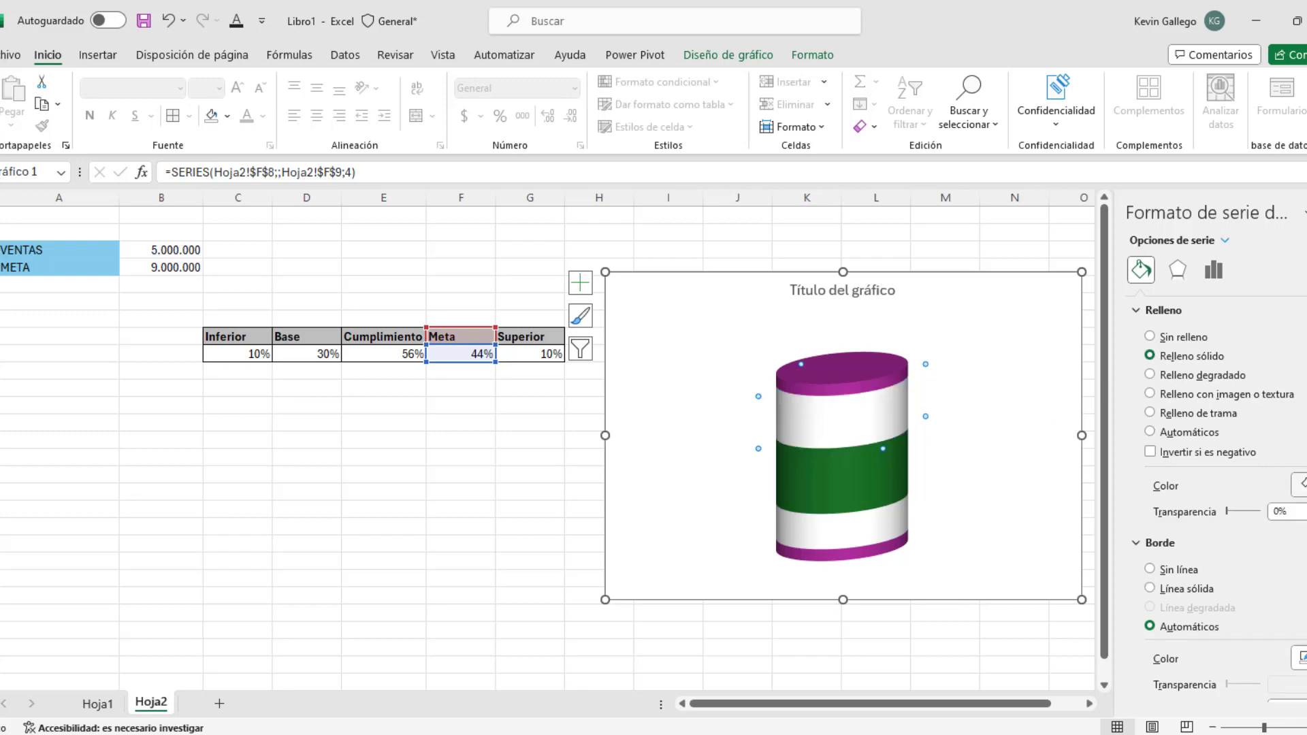
pyautogui.click(1300, 485)
pyautogui.click(1216, 565)
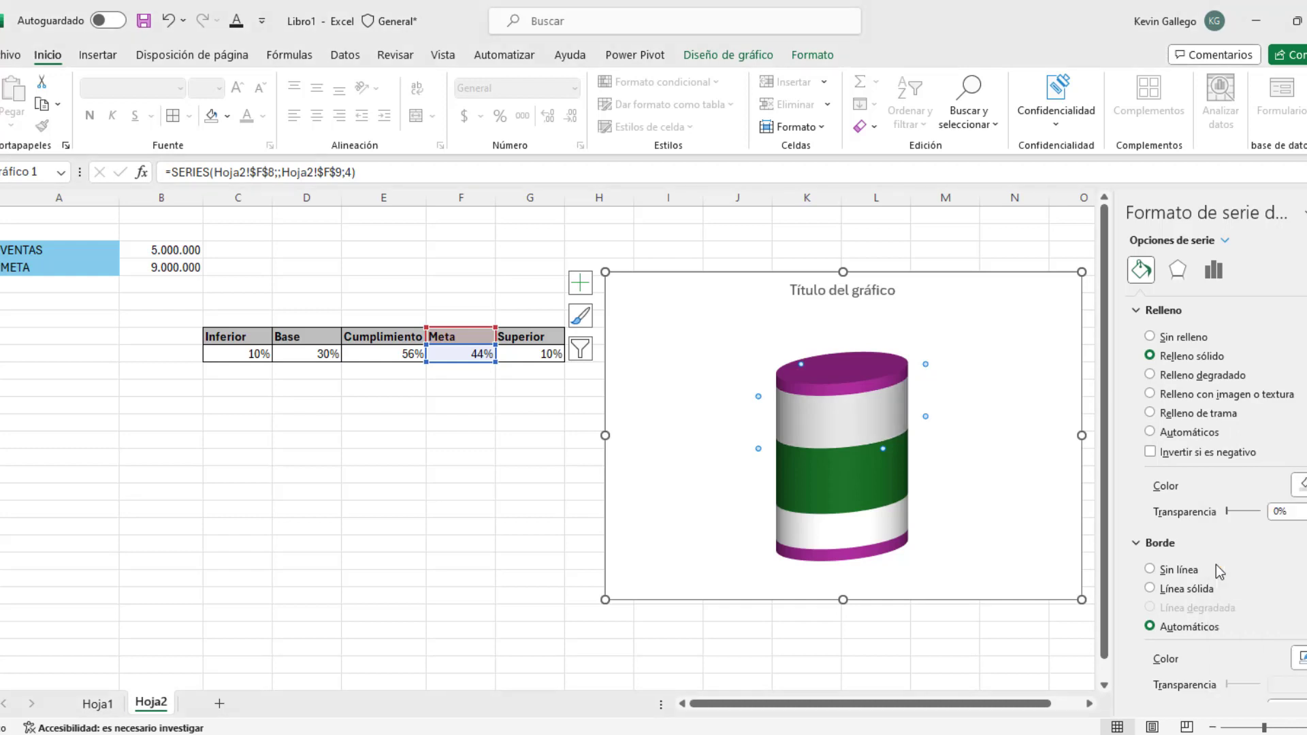
pyautogui.click(1301, 485)
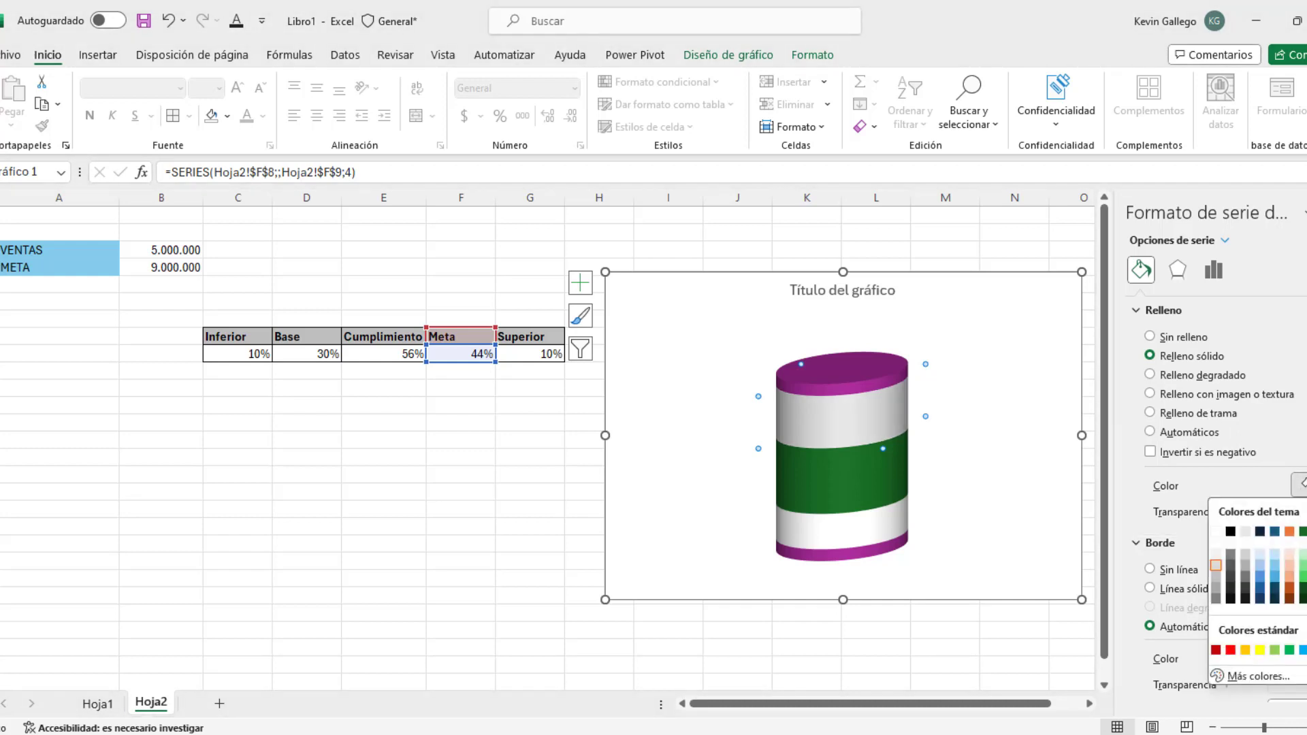
pyautogui.click(1216, 557)
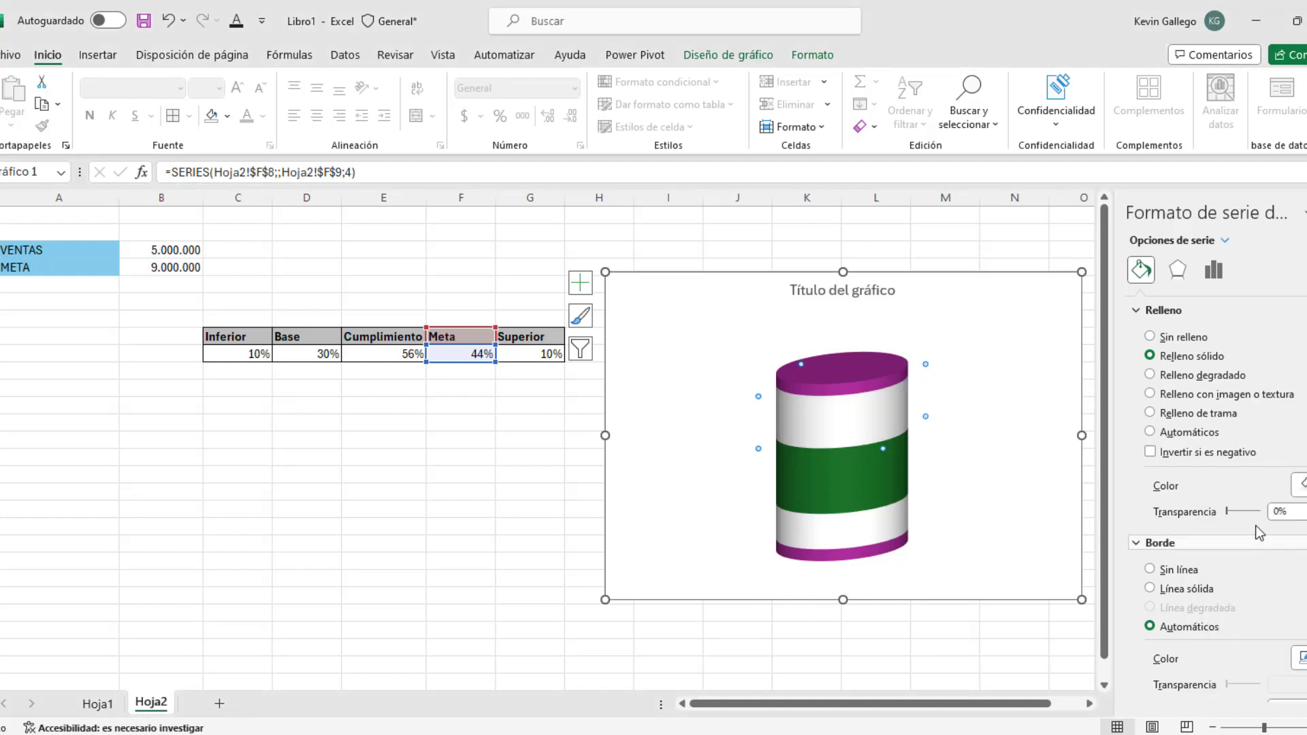
pyautogui.click(1300, 485)
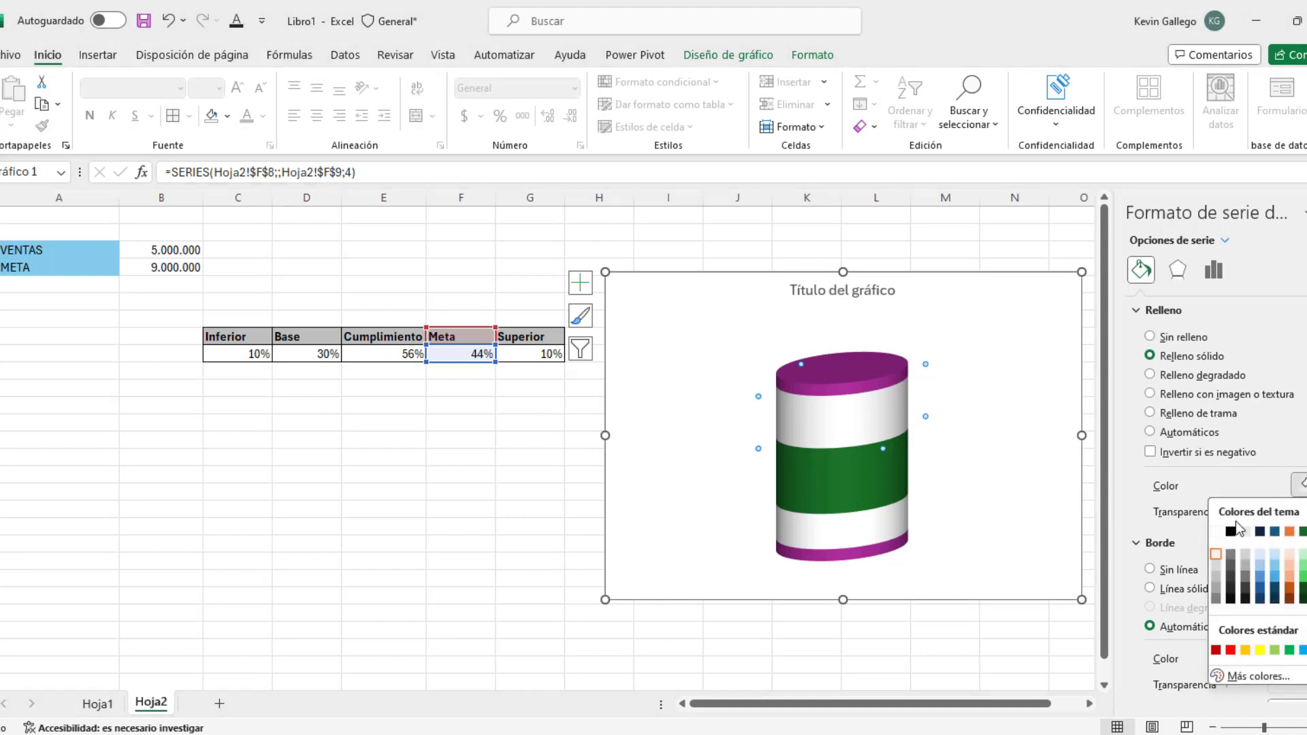
pyautogui.click(1215, 562)
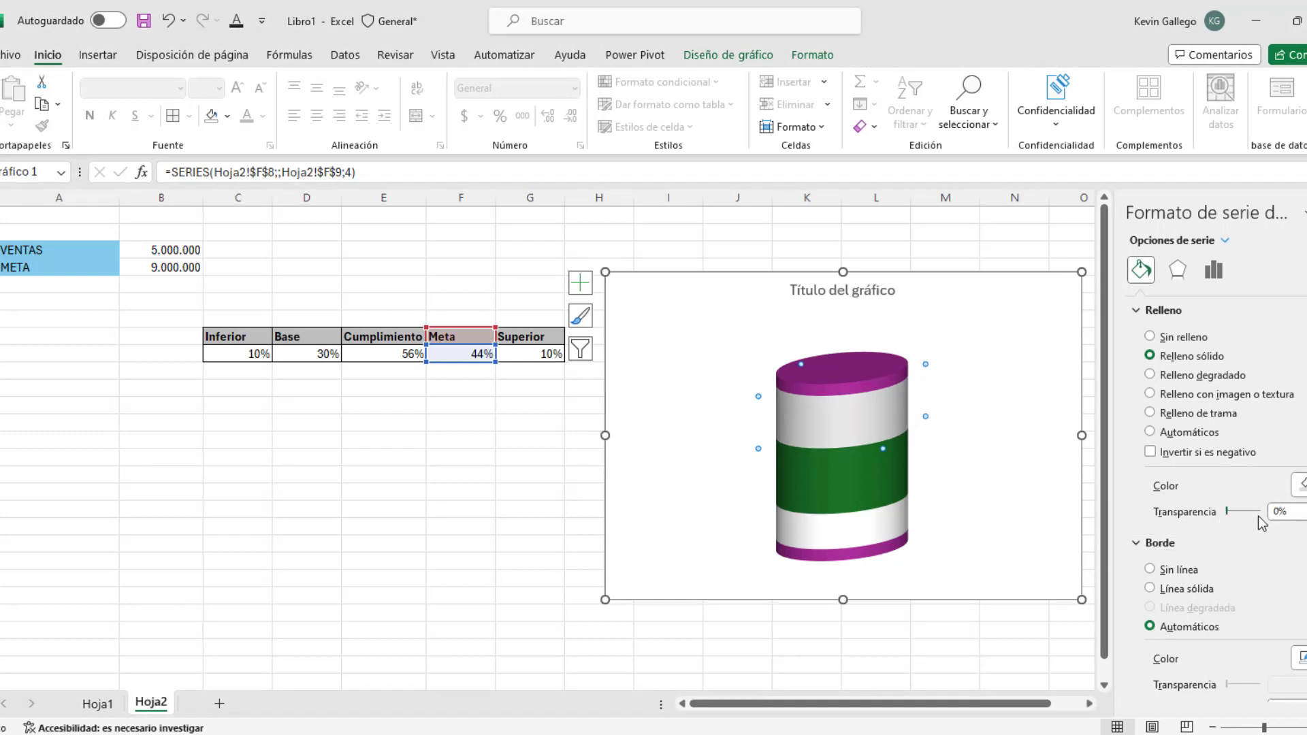
# Set the Meta series fill transparency to 74%.
pyautogui.click(1228, 512)
pyautogui.moveTo(1228, 512); pyautogui.dragTo(1252, 513)
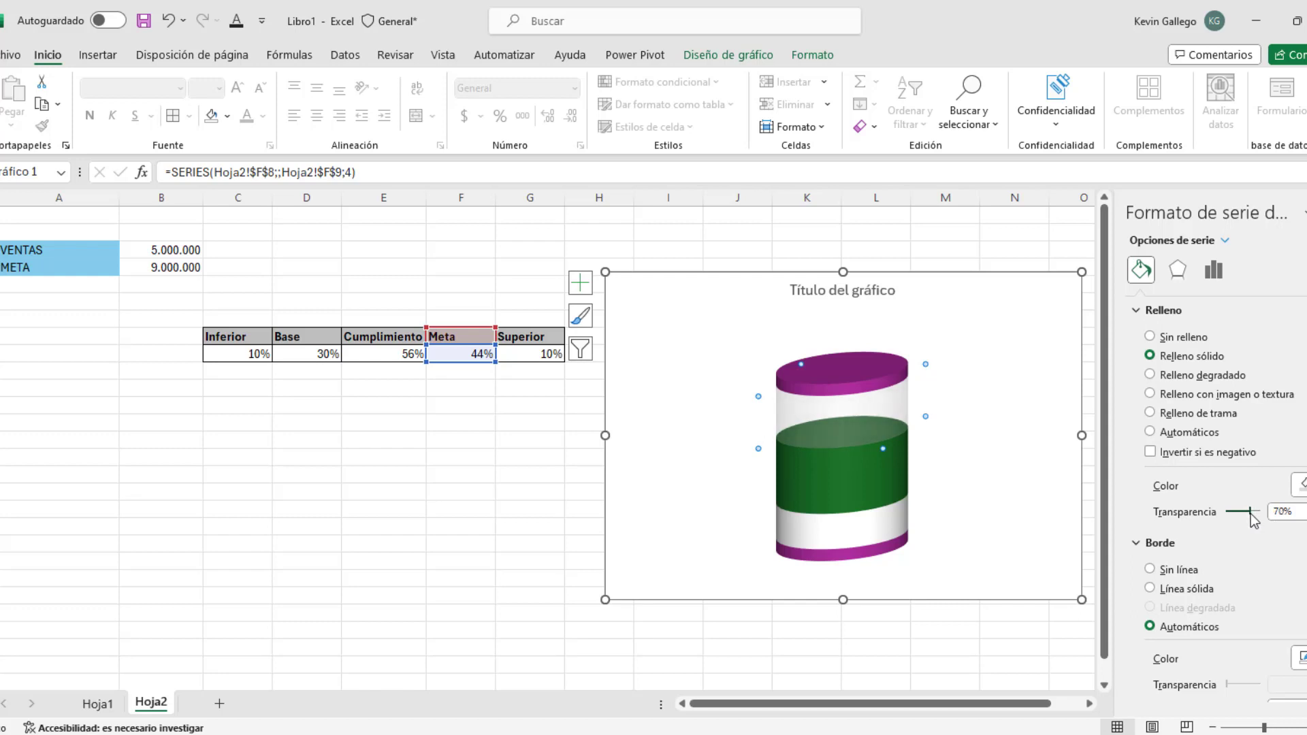
pyautogui.moveTo(1250, 514); pyautogui.dragTo(1252, 514)
# Examine the Cumplimiento, Base and Meta bands of the cylinder and the table cells each one represents.
pyautogui.moveTo(827, 423)
pyautogui.click(813, 490)
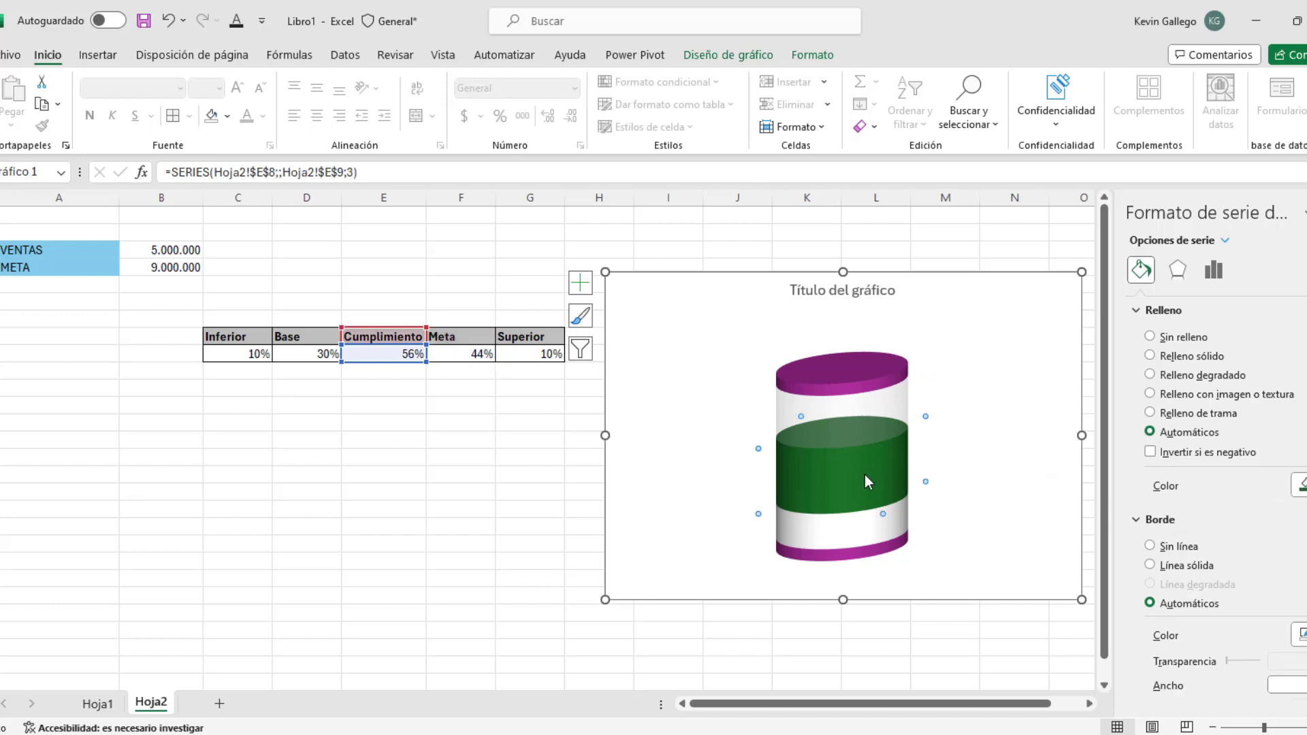
pyautogui.moveTo(836, 487)
pyautogui.click(819, 532)
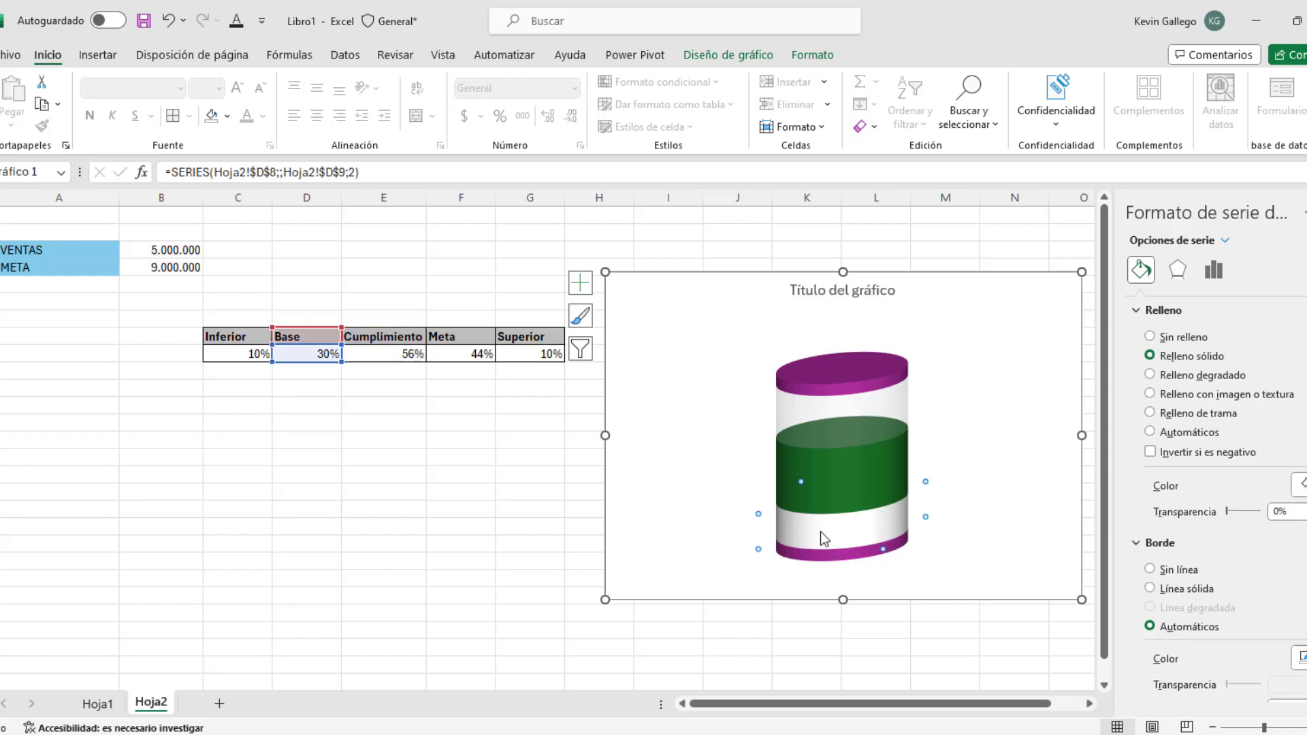
pyautogui.click(832, 418)
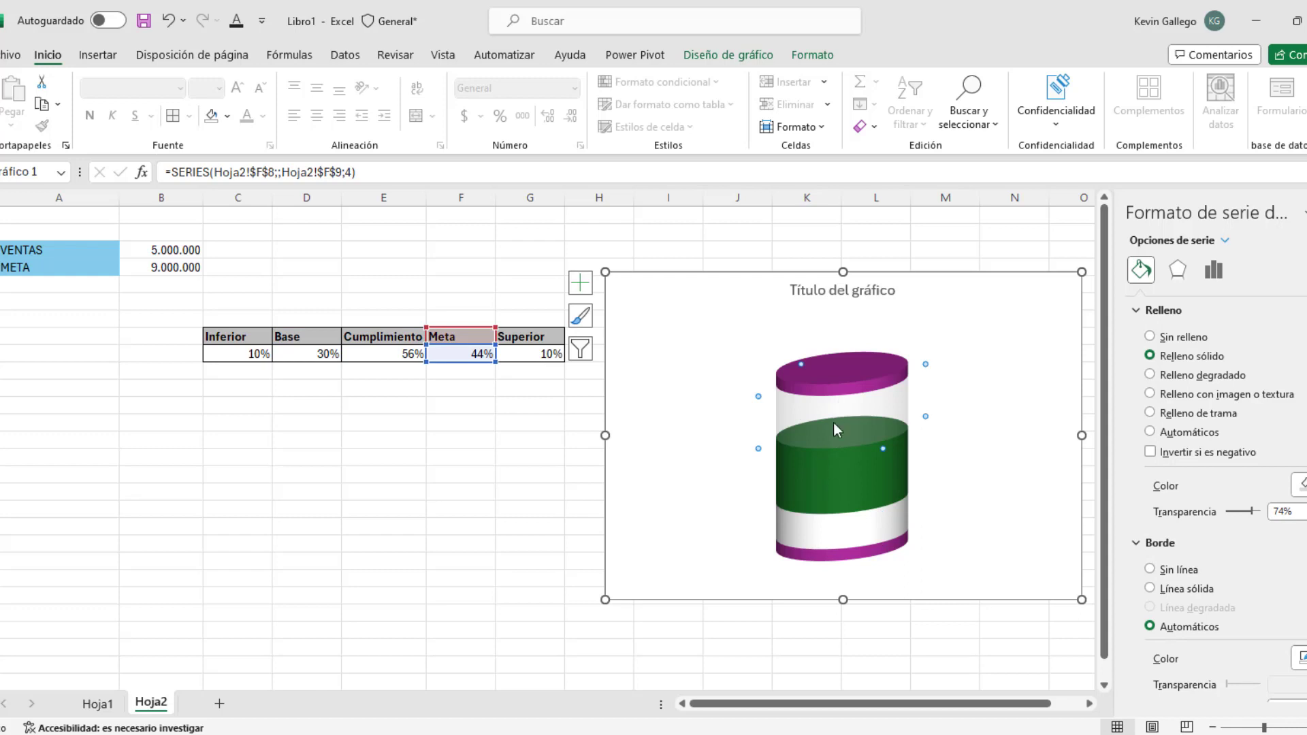
pyautogui.moveTo(845, 448)
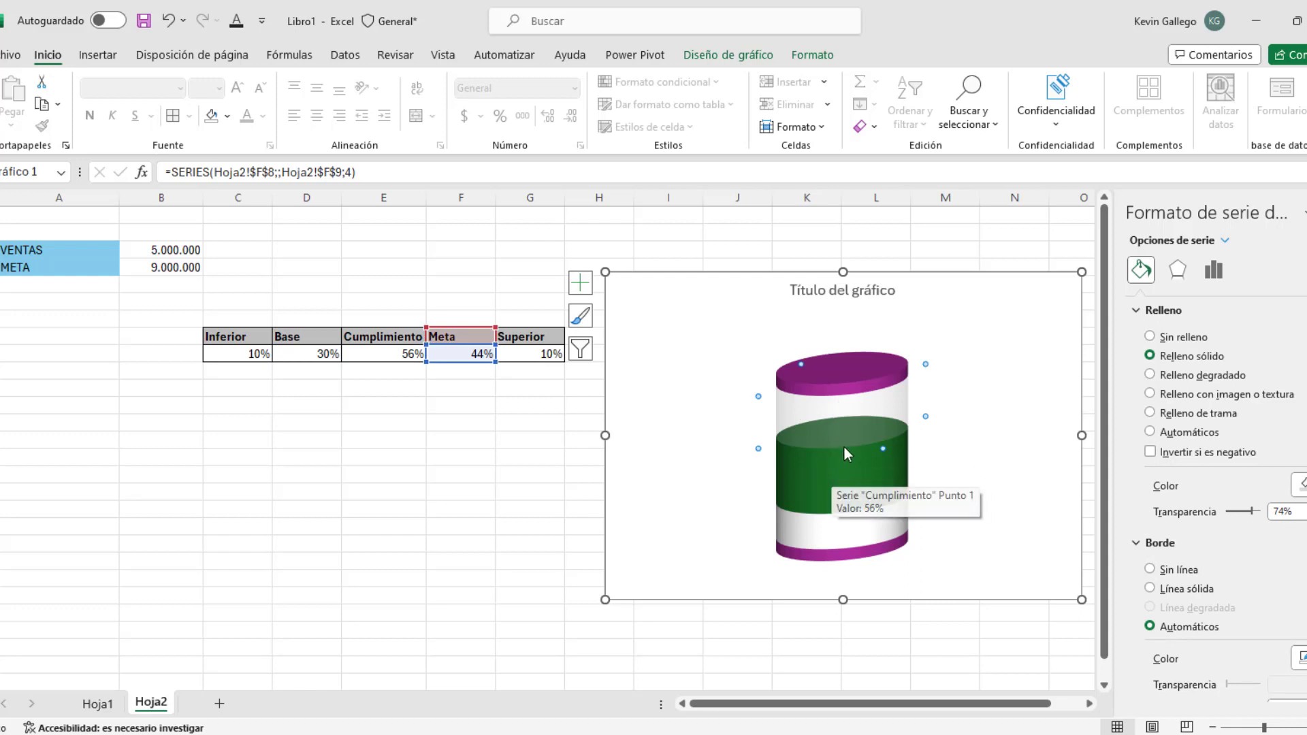
pyautogui.click(488, 495)
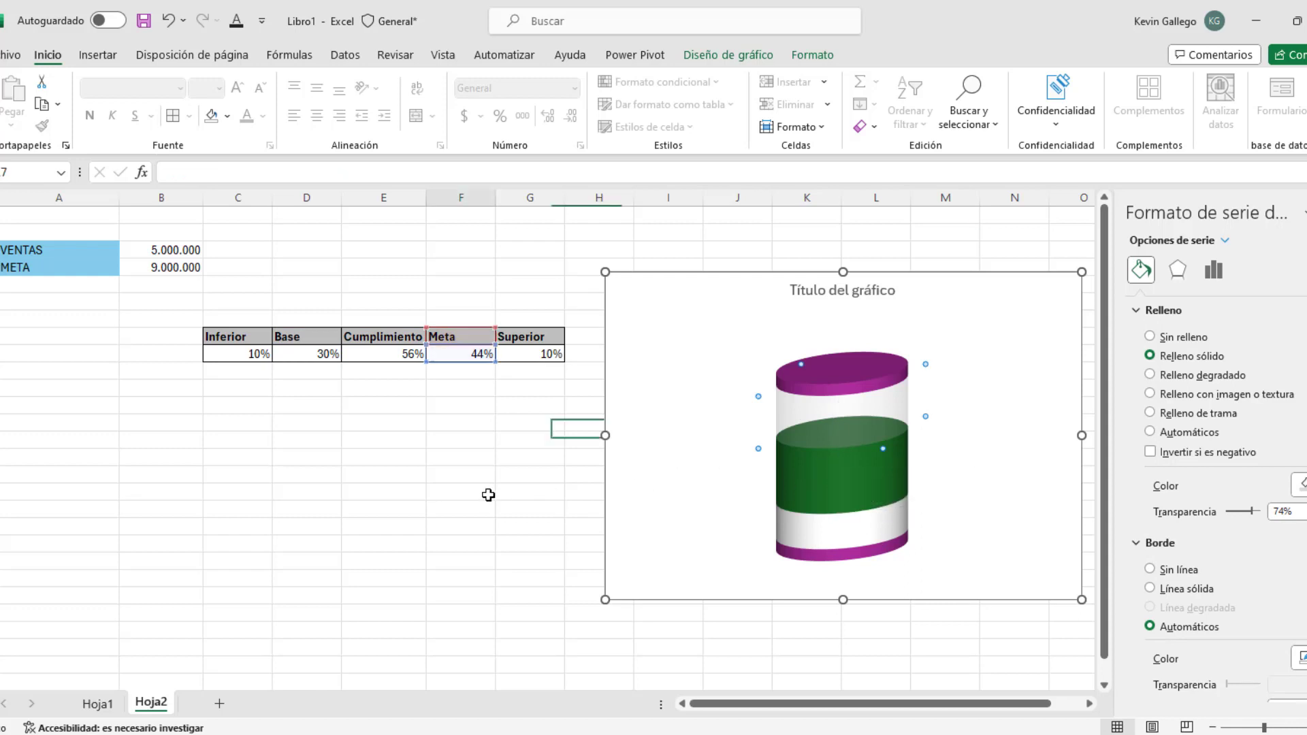
pyautogui.press('Escape')
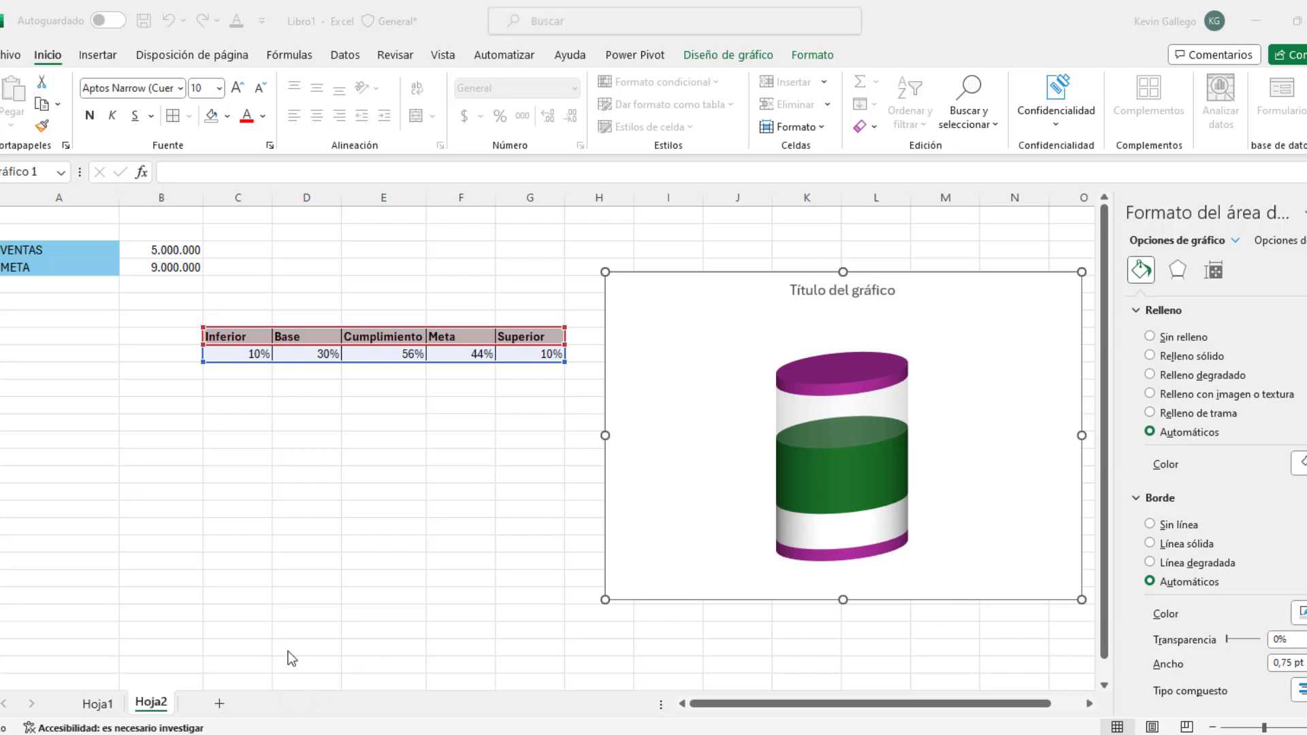
# Draw a rectangle about 1.46 cm wide and 0.45 cm high inside the chart on the white Base band.
pyautogui.click(95, 56)
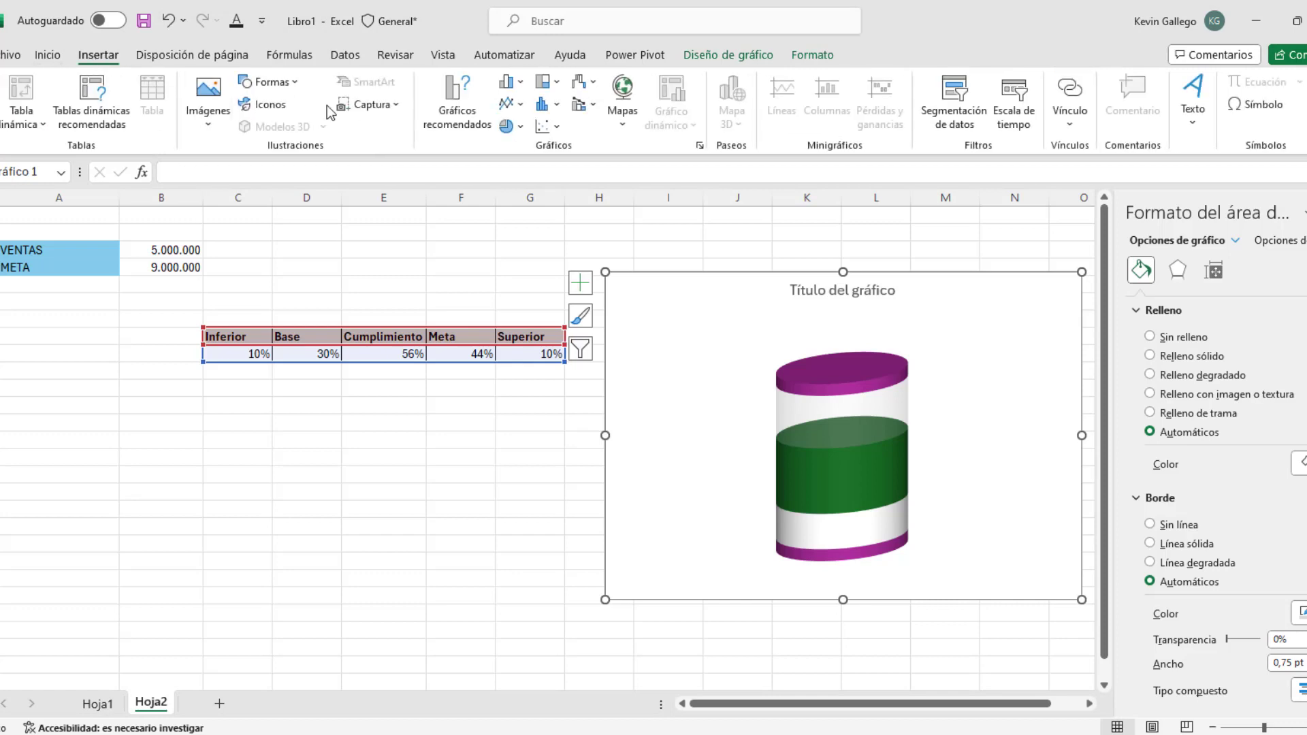
pyautogui.click(300, 88)
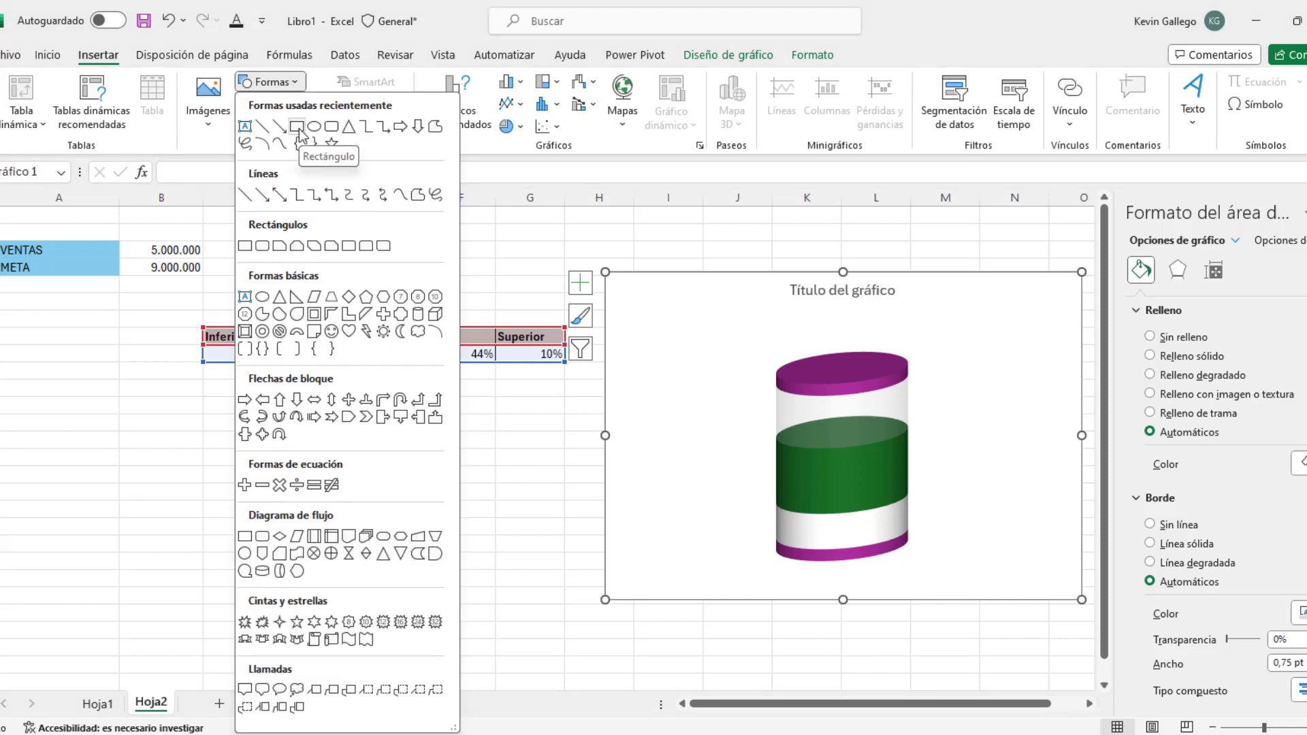
pyautogui.click(297, 127)
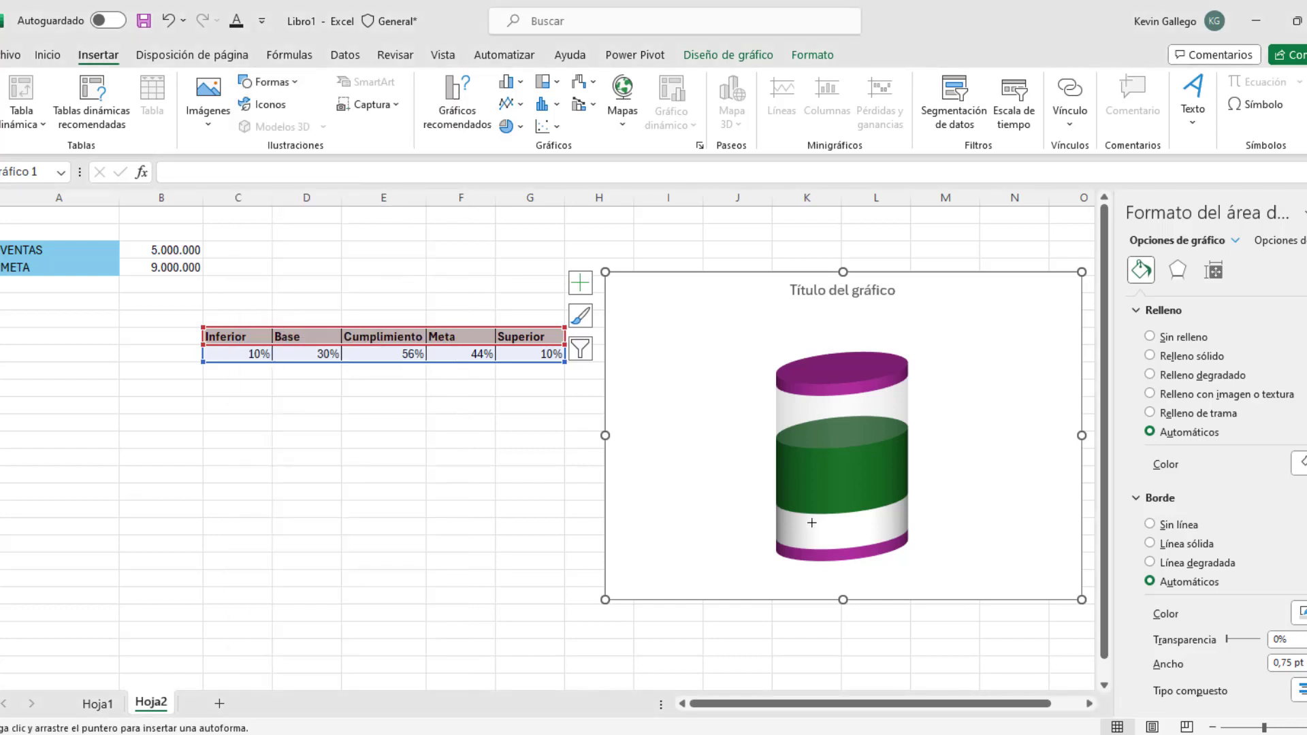
pyautogui.moveTo(813, 526); pyautogui.dragTo(862, 541)
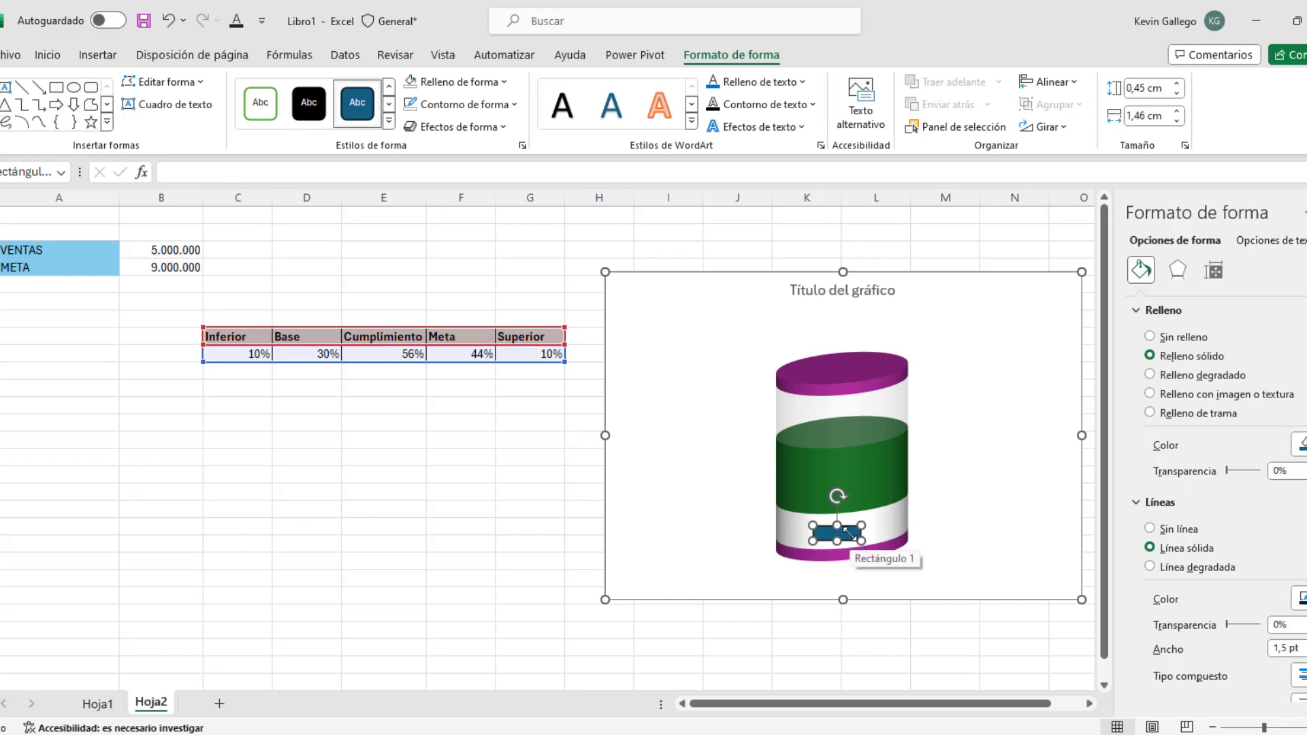
# Link the rectangle's text to the Cumplimiento percentage with the formula =Hoja2!$E$9.
pyautogui.click(185, 171)
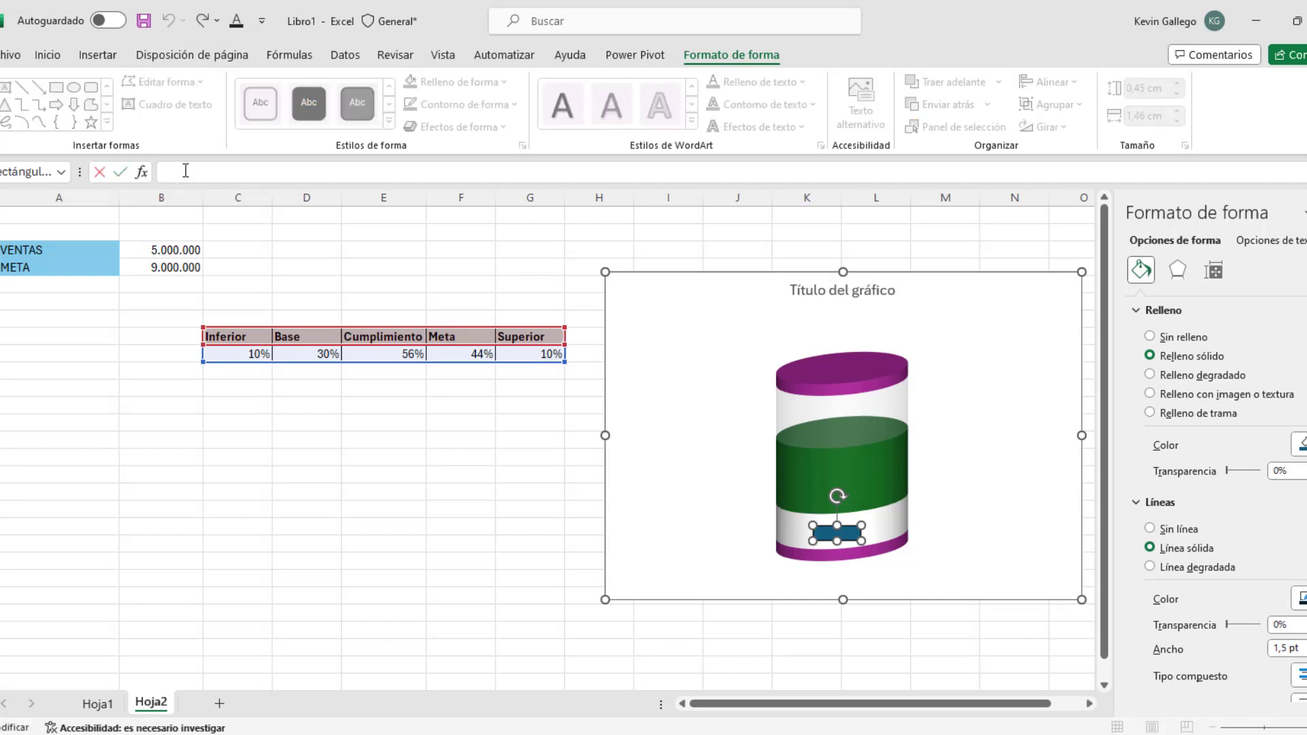
pyautogui.write('=')
pyautogui.click(380, 354)
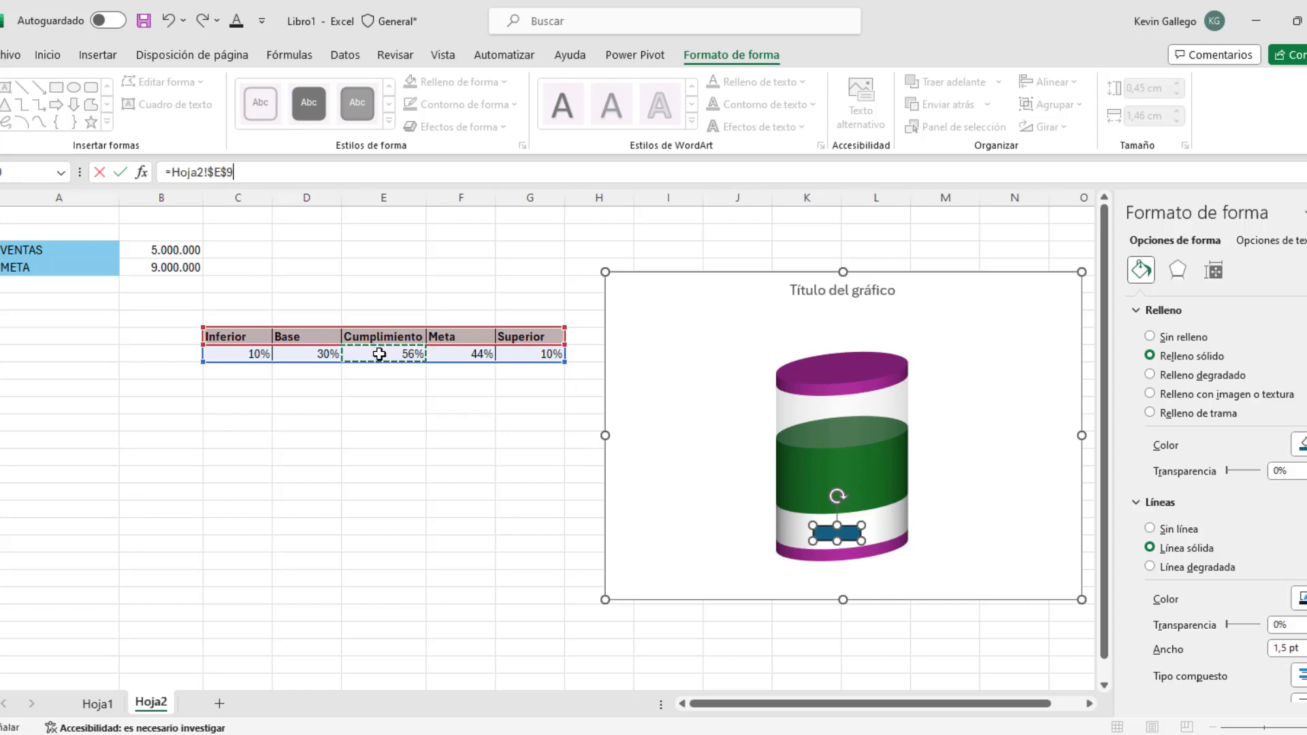
pyautogui.press('Return')
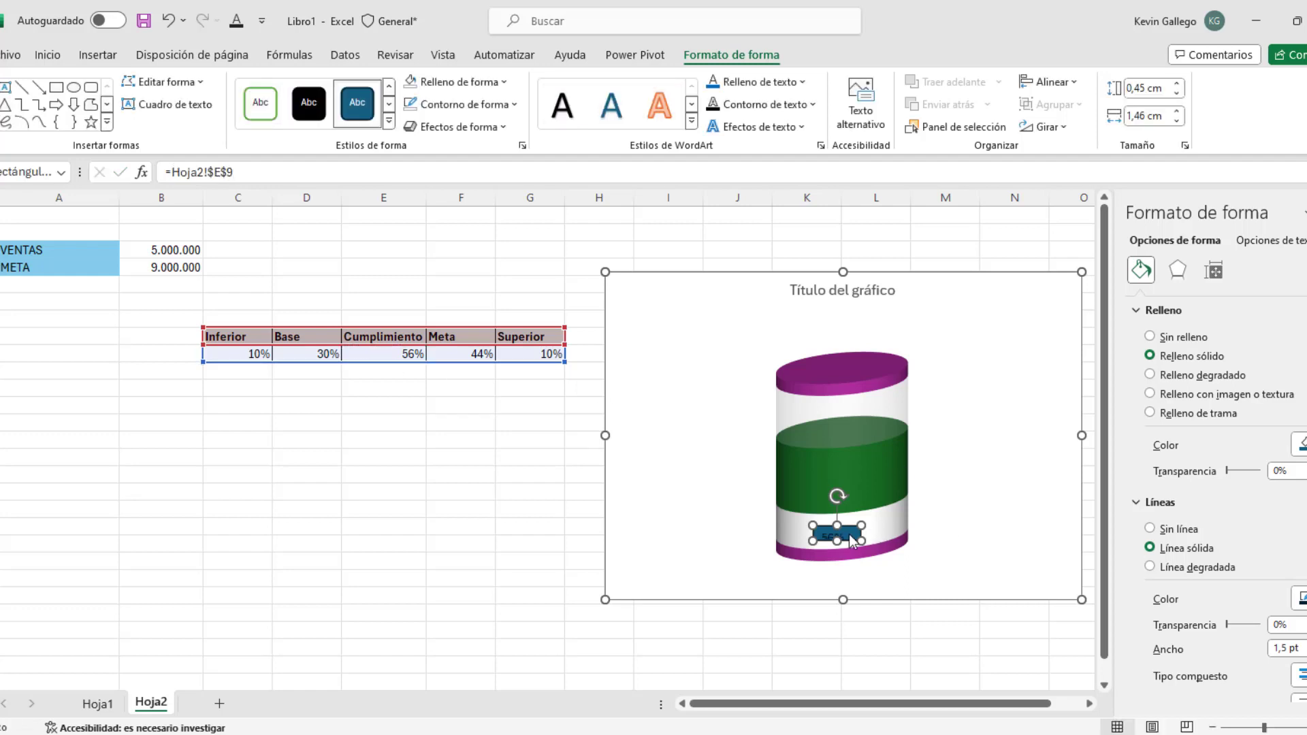
# Enlarge the rectangle to about 0.61 cm high and remove its fill and outline.
pyautogui.moveTo(837, 541); pyautogui.dragTo(837, 546)
pyautogui.click(505, 82)
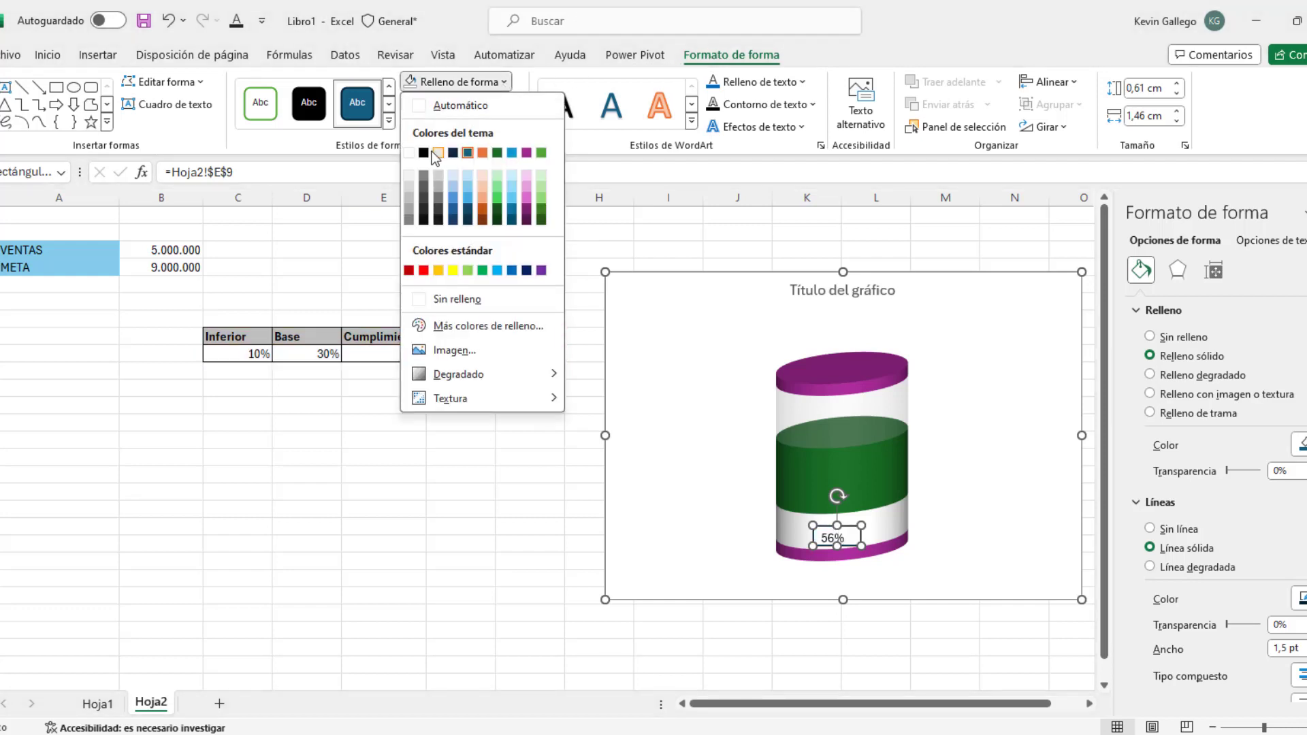
pyautogui.click(452, 299)
pyautogui.click(514, 104)
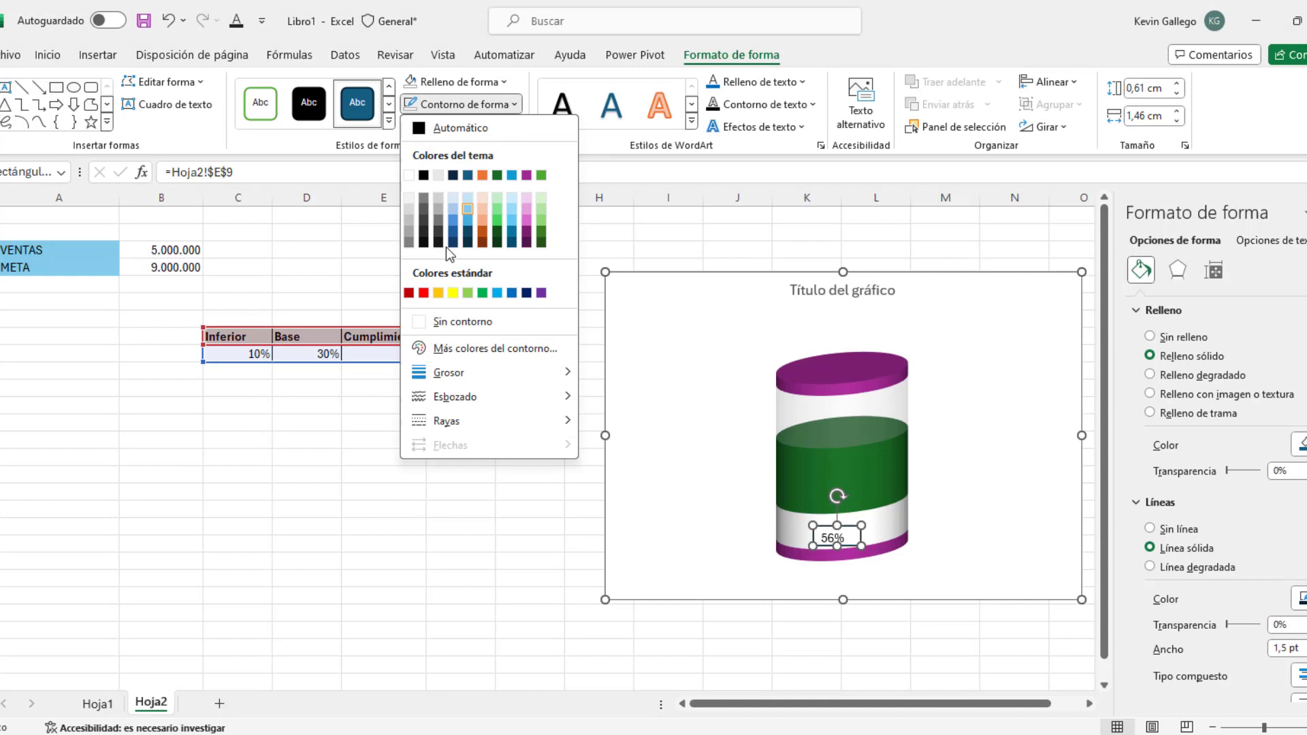
pyautogui.click(450, 324)
# Make the percentage label bold at 14 pt and center it on the white Base band.
pyautogui.click(49, 54)
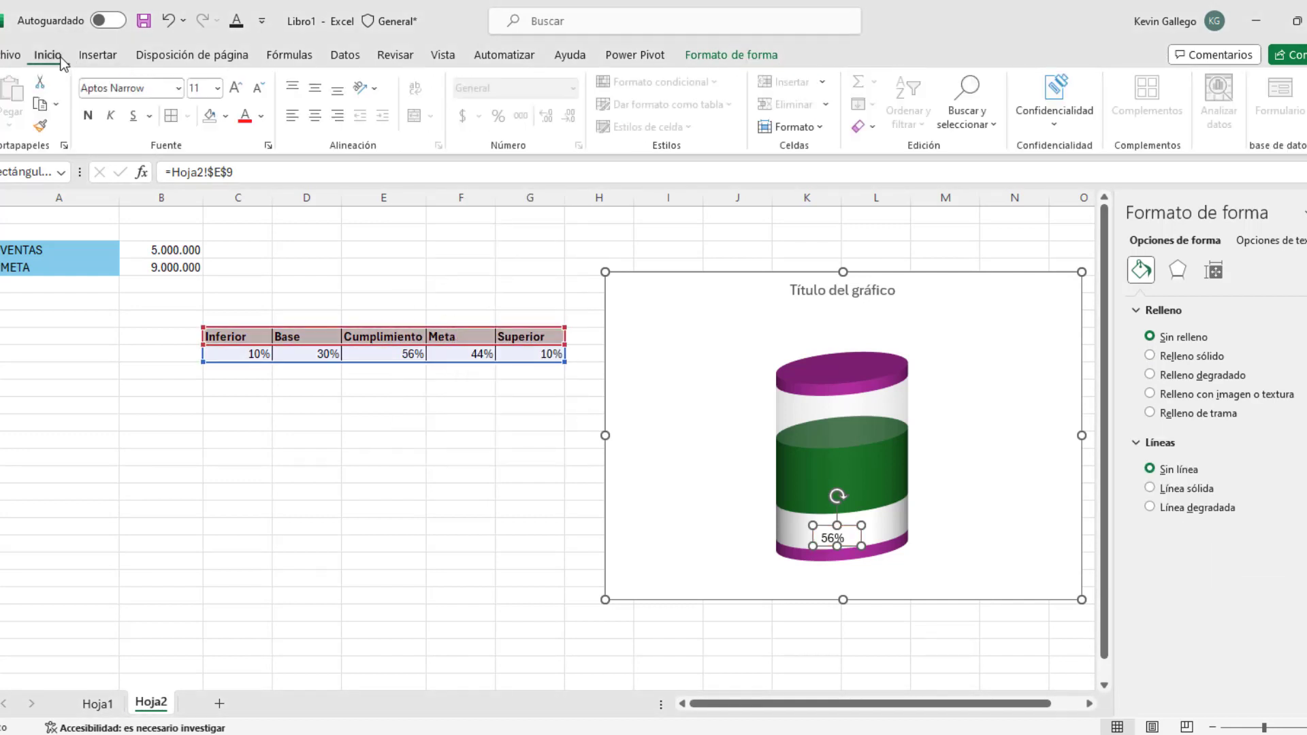
pyautogui.click(238, 87)
pyautogui.click(238, 87)
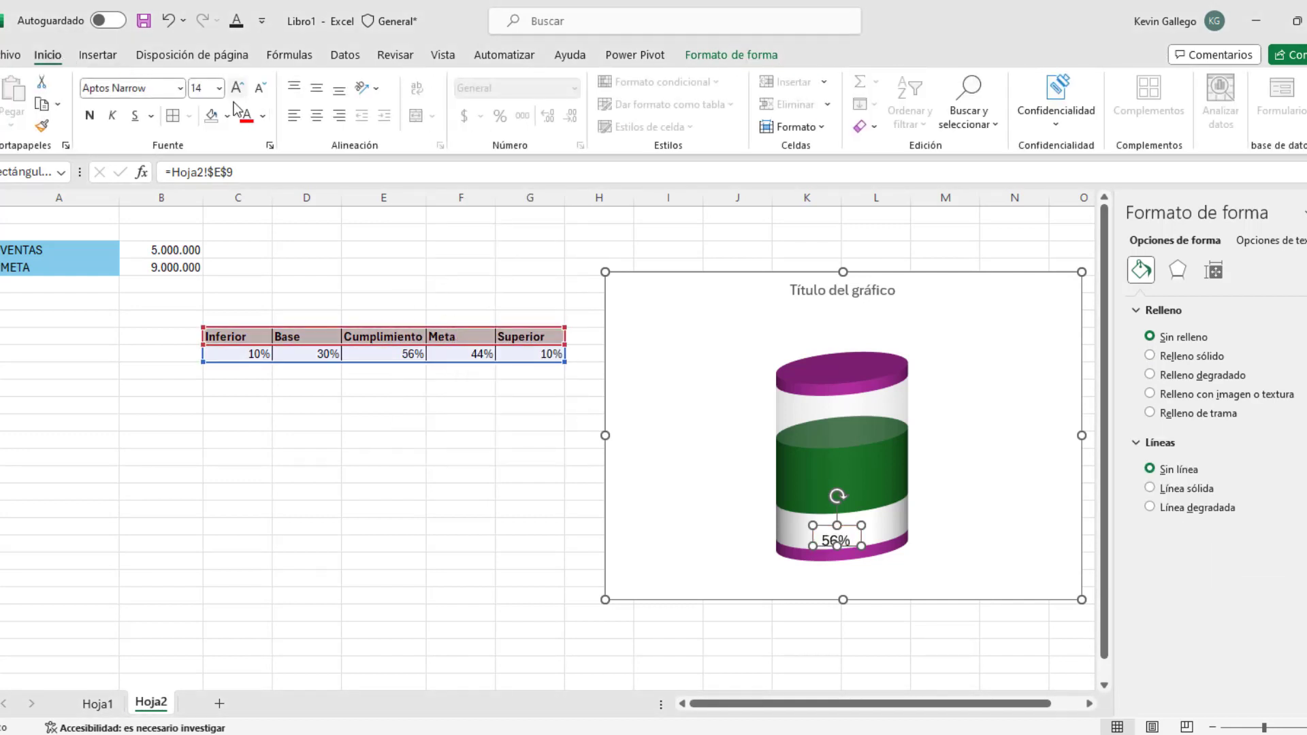
pyautogui.click(89, 115)
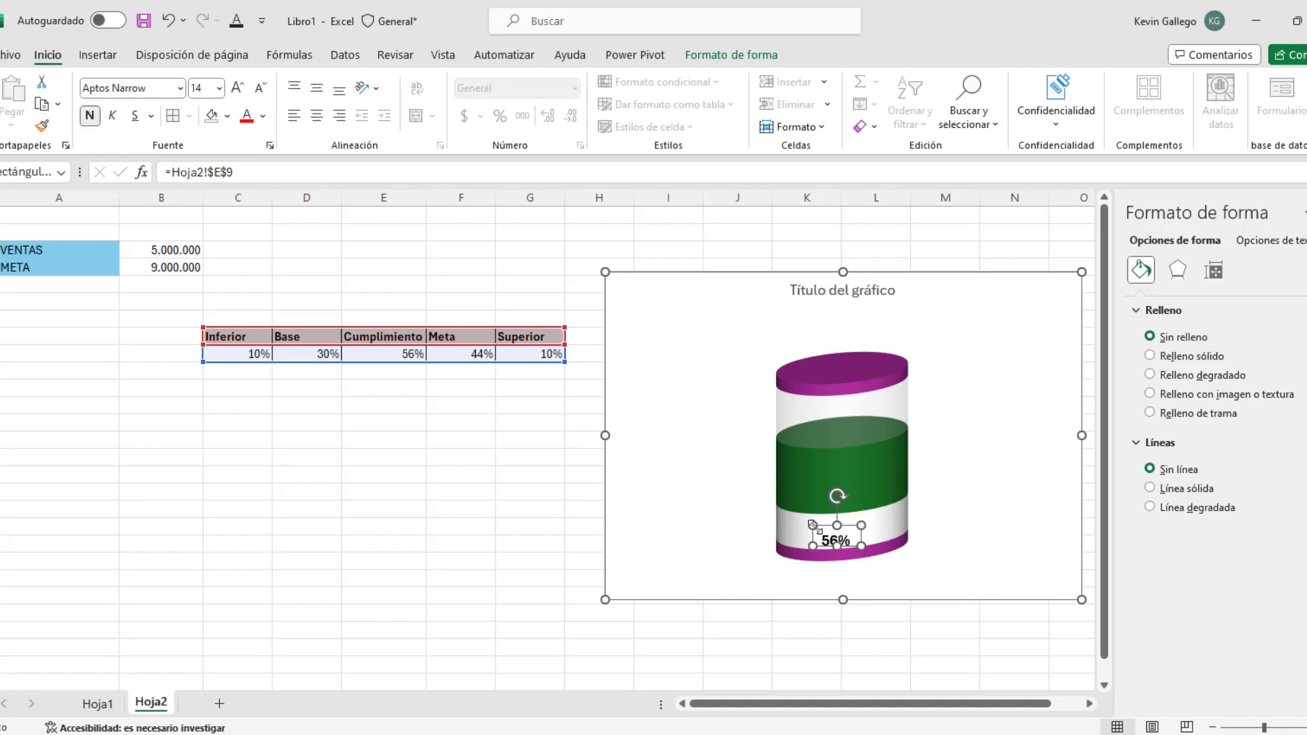
pyautogui.moveTo(861, 537); pyautogui.dragTo(869, 531)
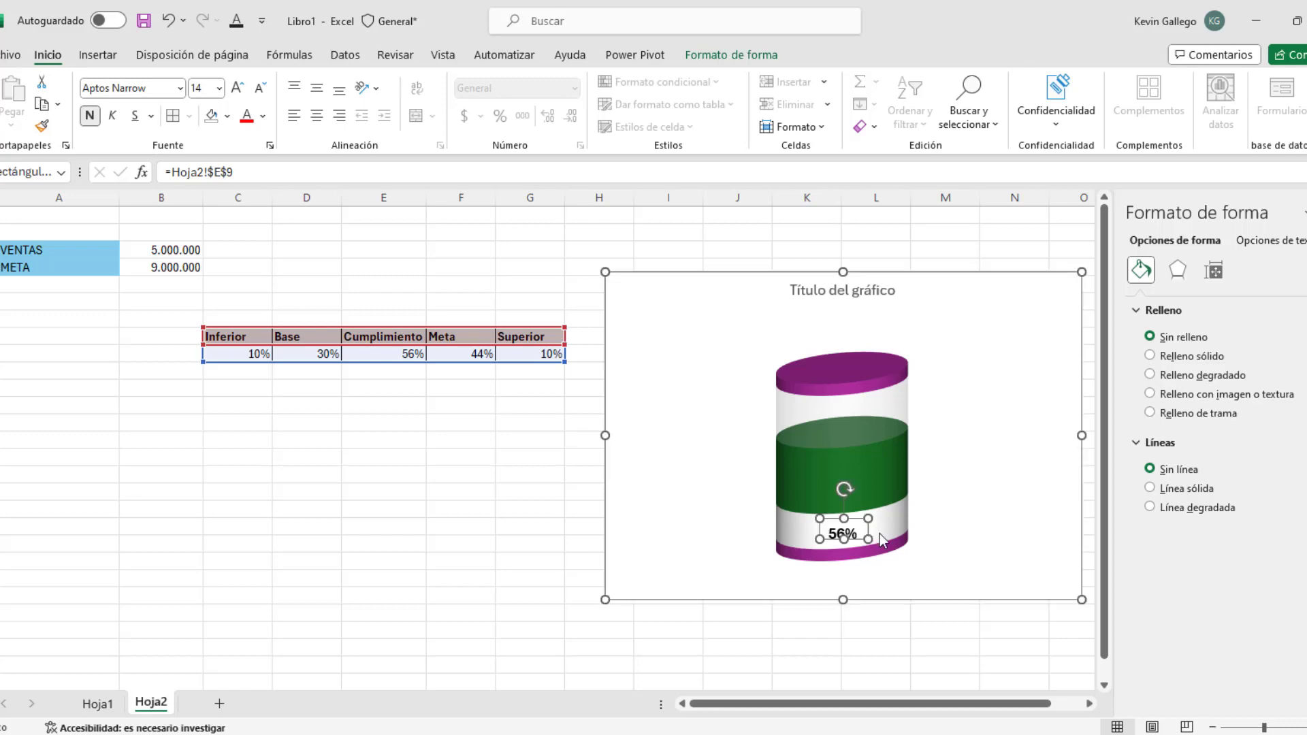
pyautogui.click(565, 505)
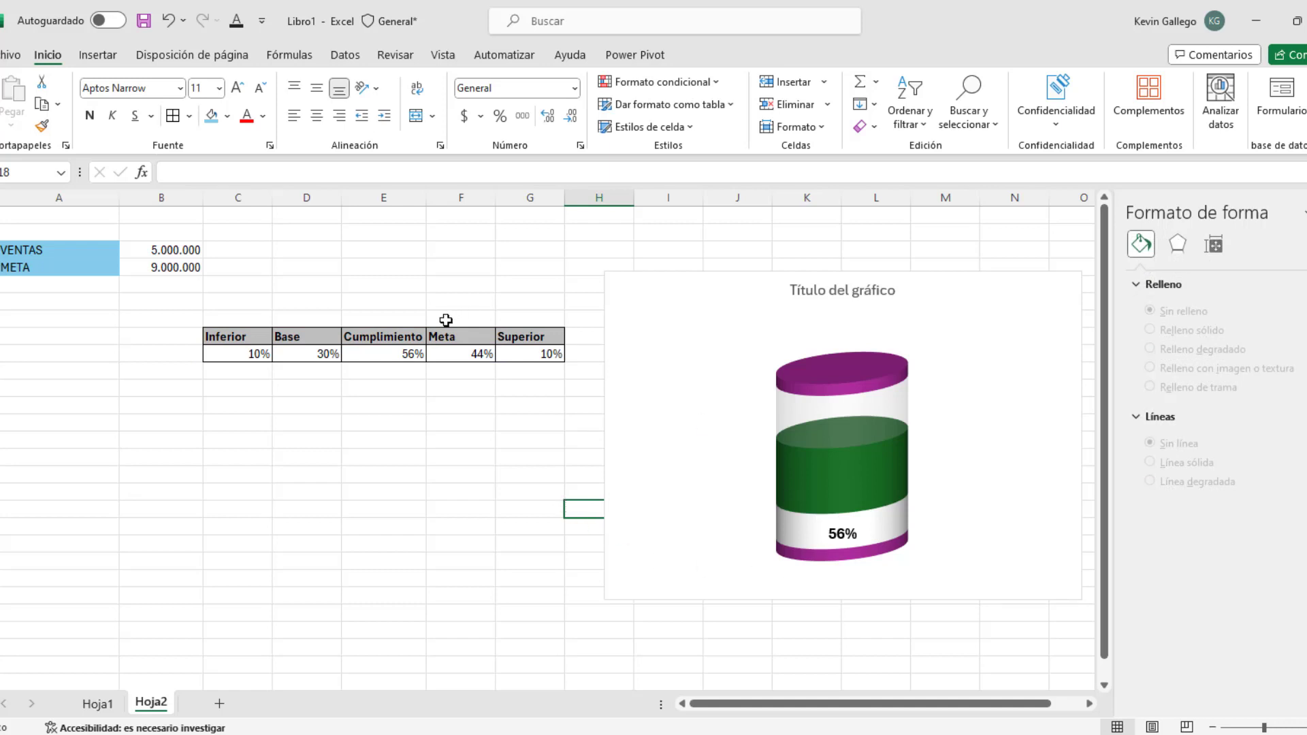
# Check the formulas behind the Cumplimiento and Meta percentages and the VENTAS amount in B3.
pyautogui.click(388, 354)
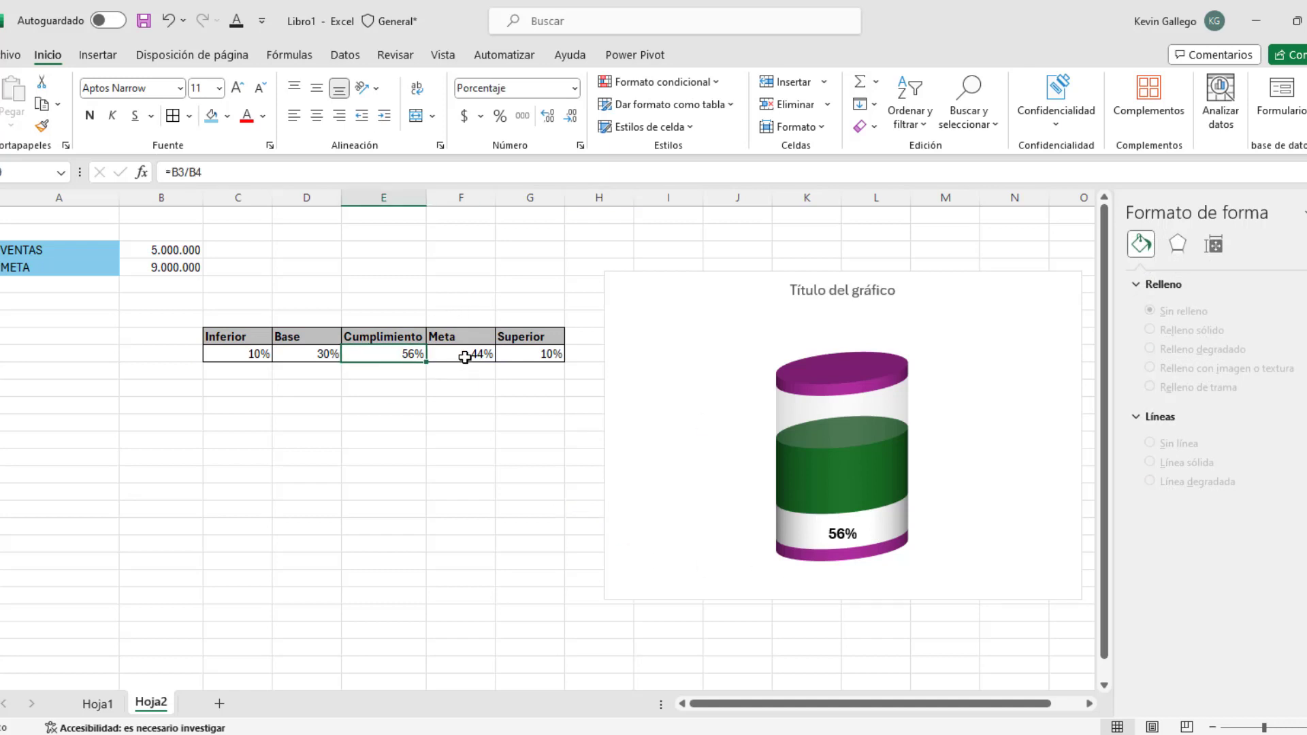
pyautogui.click(459, 355)
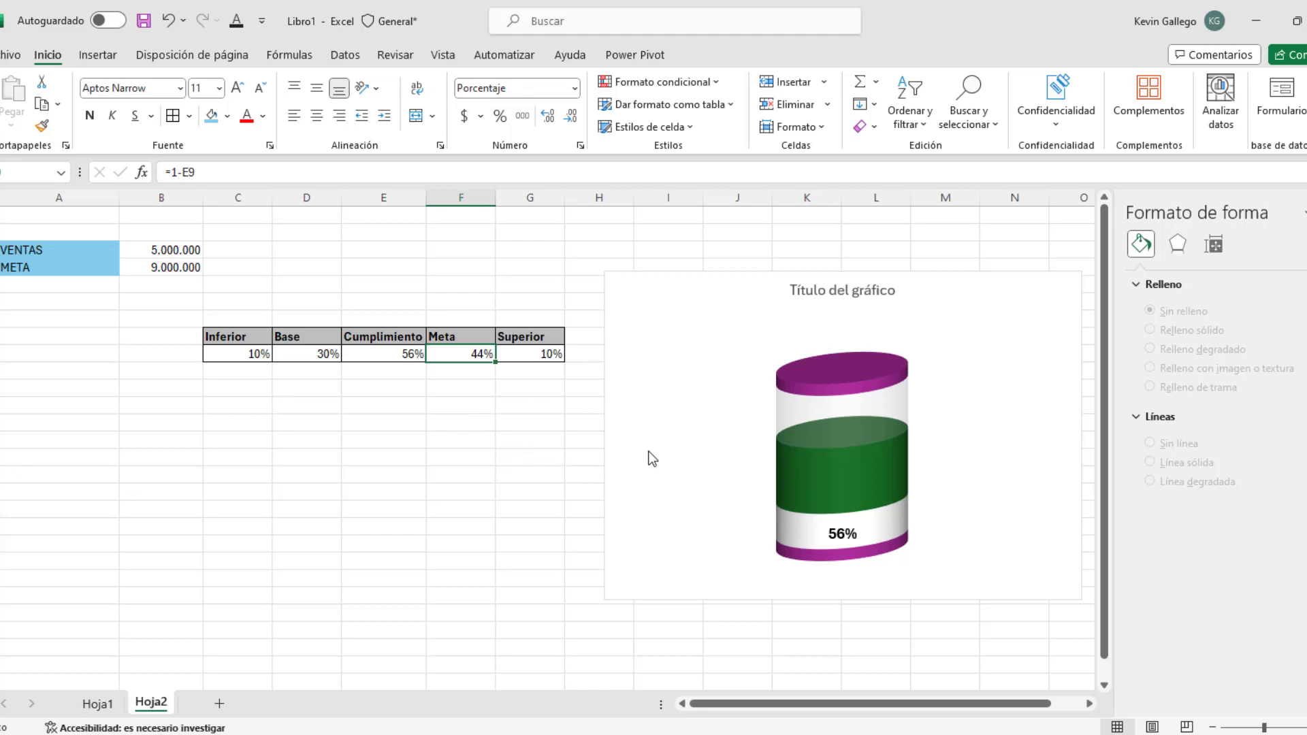
pyautogui.click(176, 247)
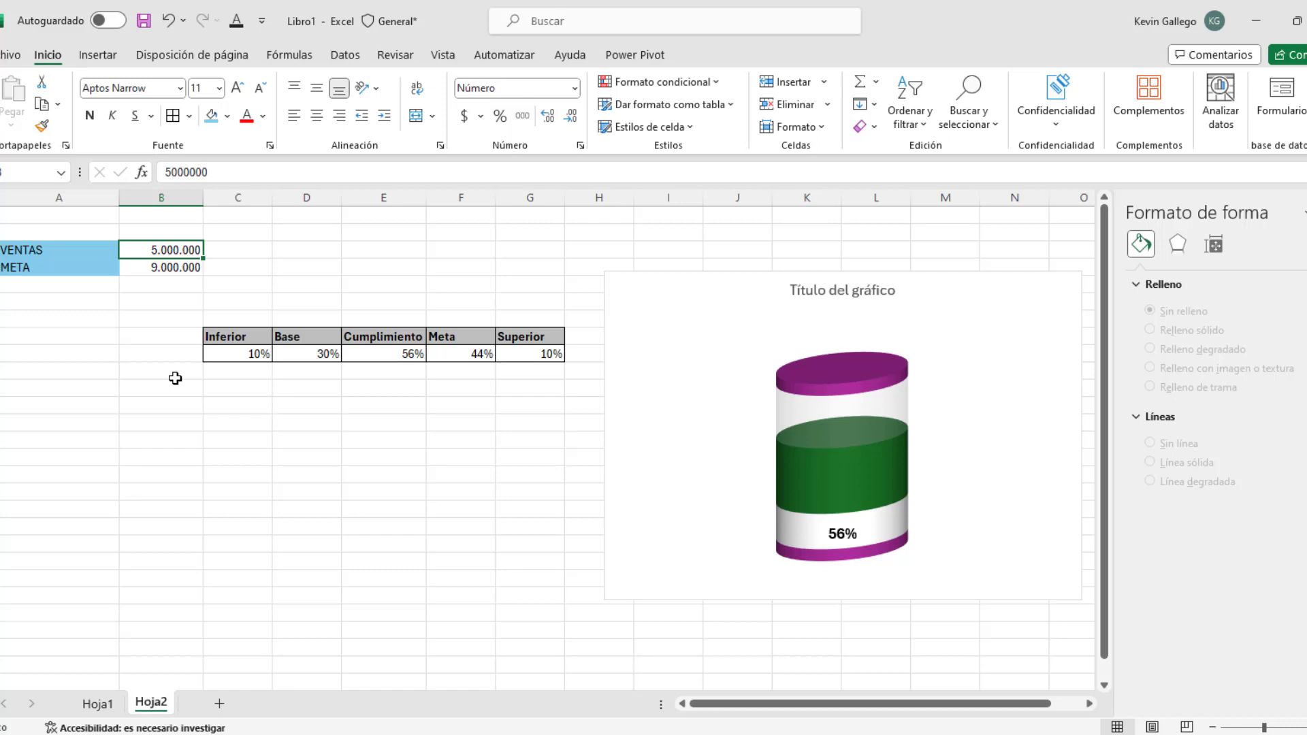
# Change the VENTAS amount in B3 to 6000000 to test the chart and its linked percentage label.
pyautogui.write('600')
pyautogui.write('00')
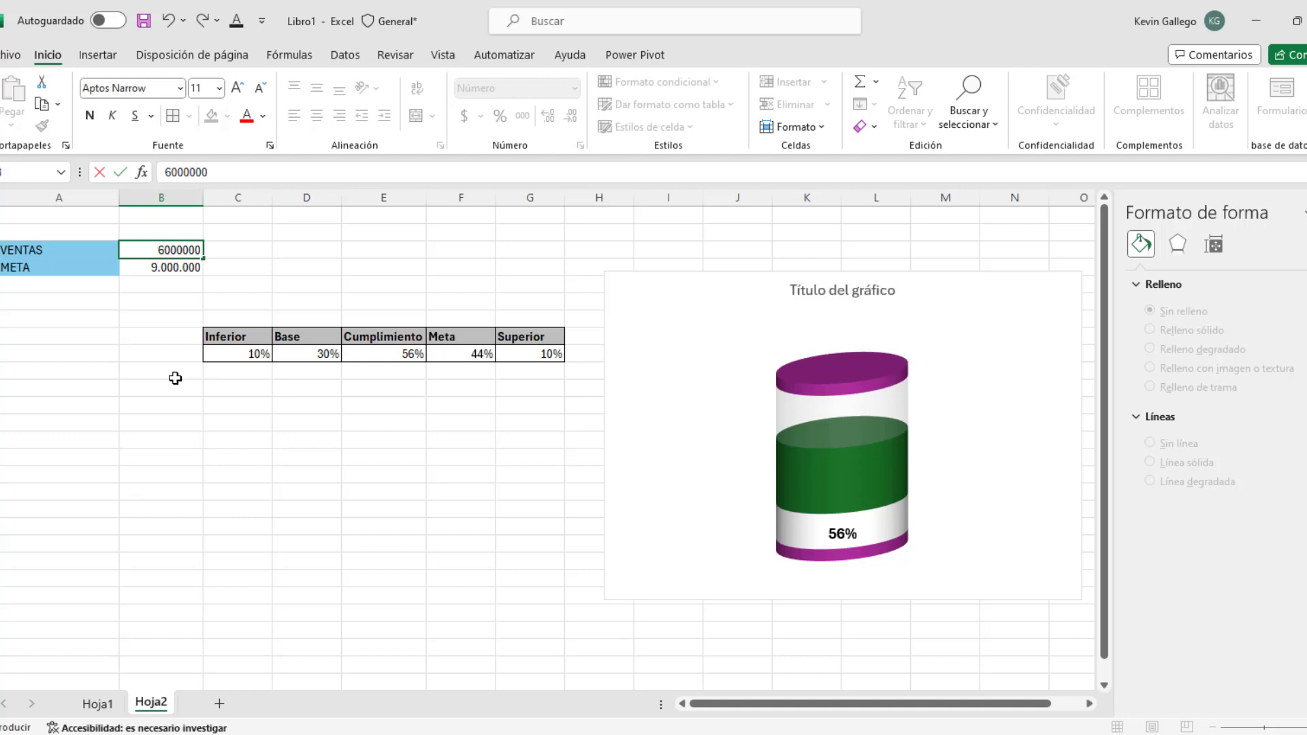
pyautogui.press('Return')
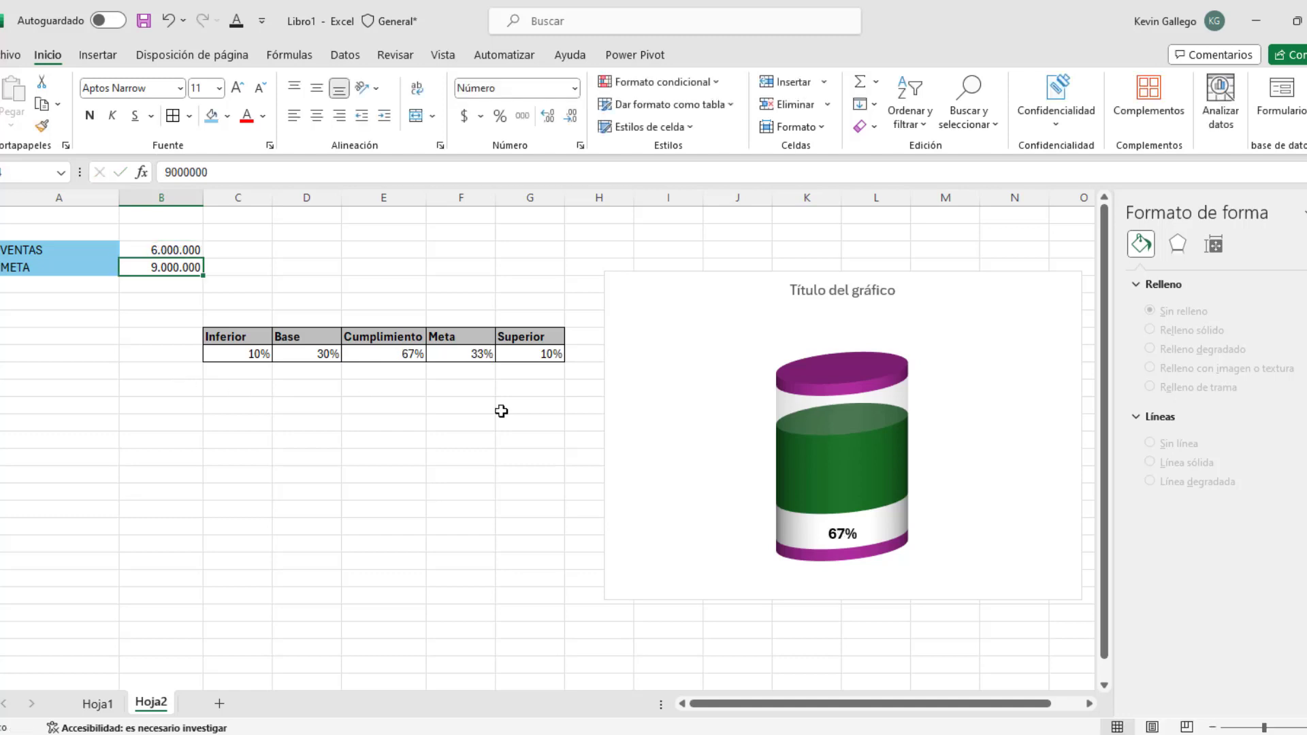
pyautogui.moveTo(858, 441)
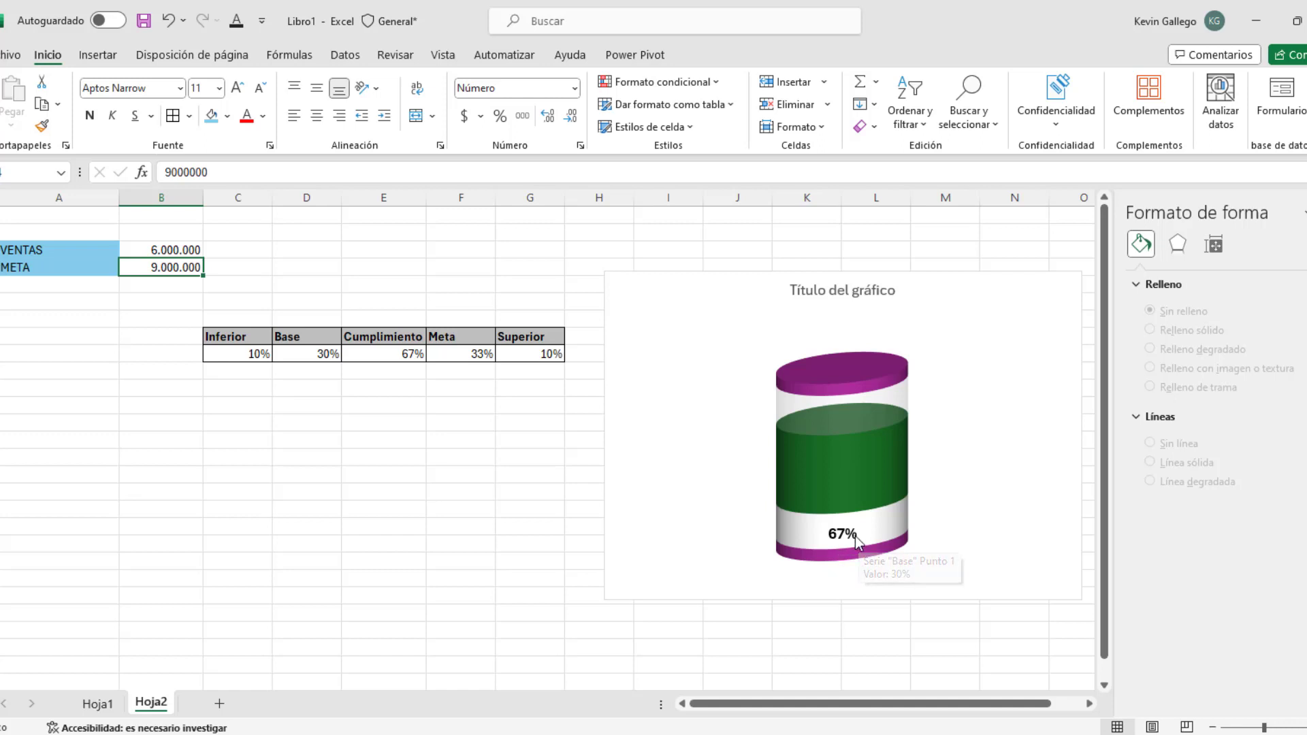
# Set the VENTAS amount in B3 to 2000000 to test the cylinder chart with lower sales.
pyautogui.click(151, 249)
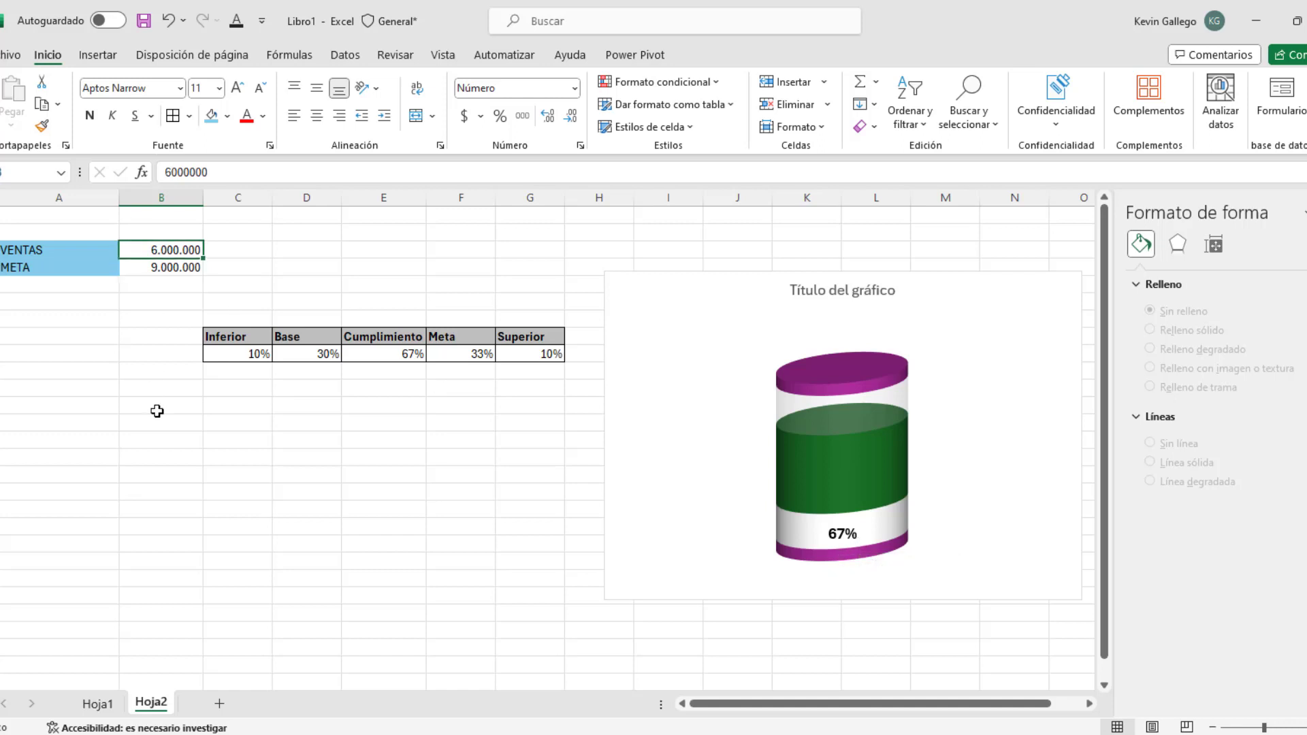
pyautogui.write('2000')
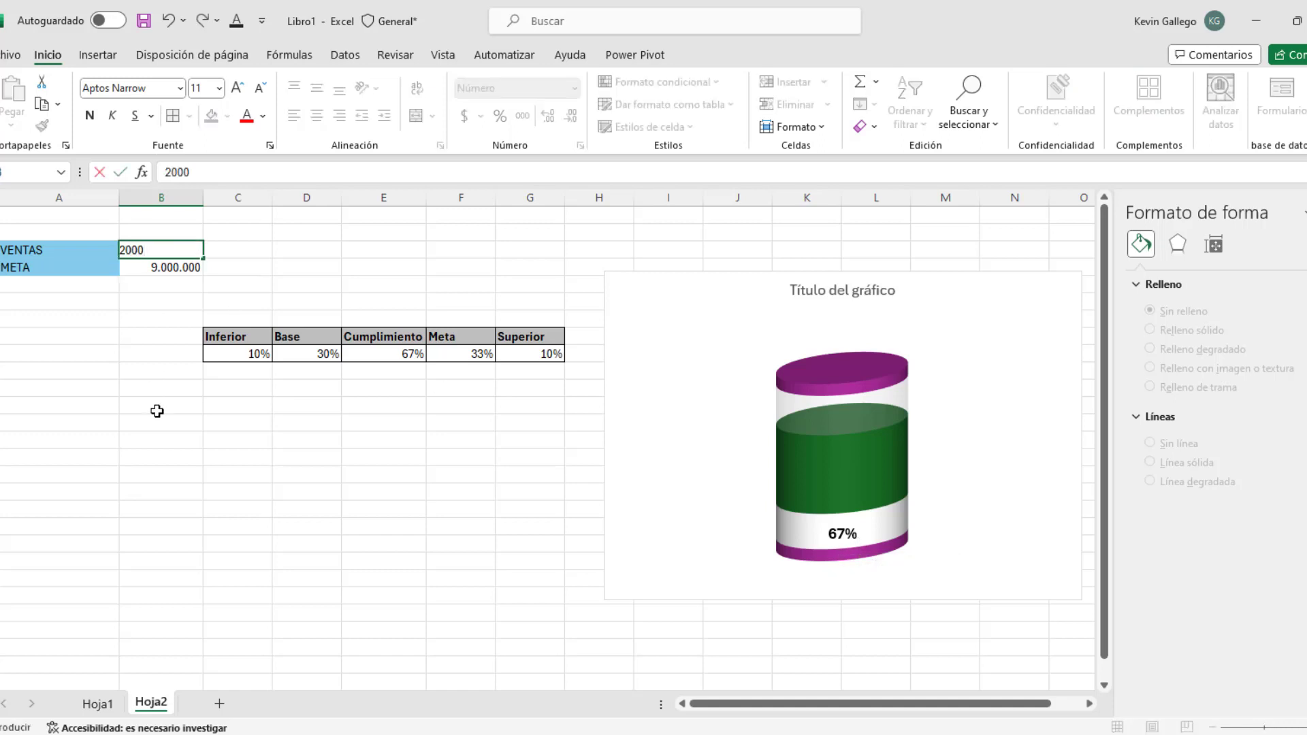
pyautogui.write('000')
pyautogui.press('Return')
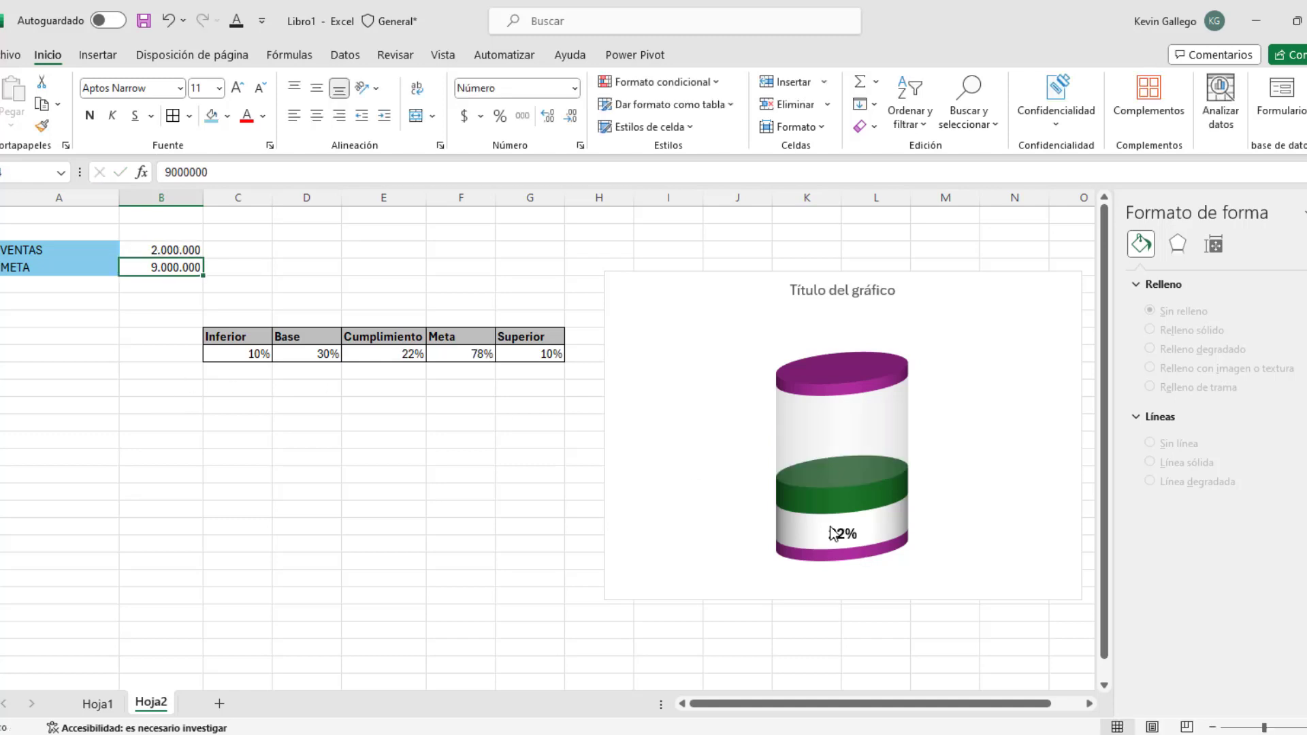